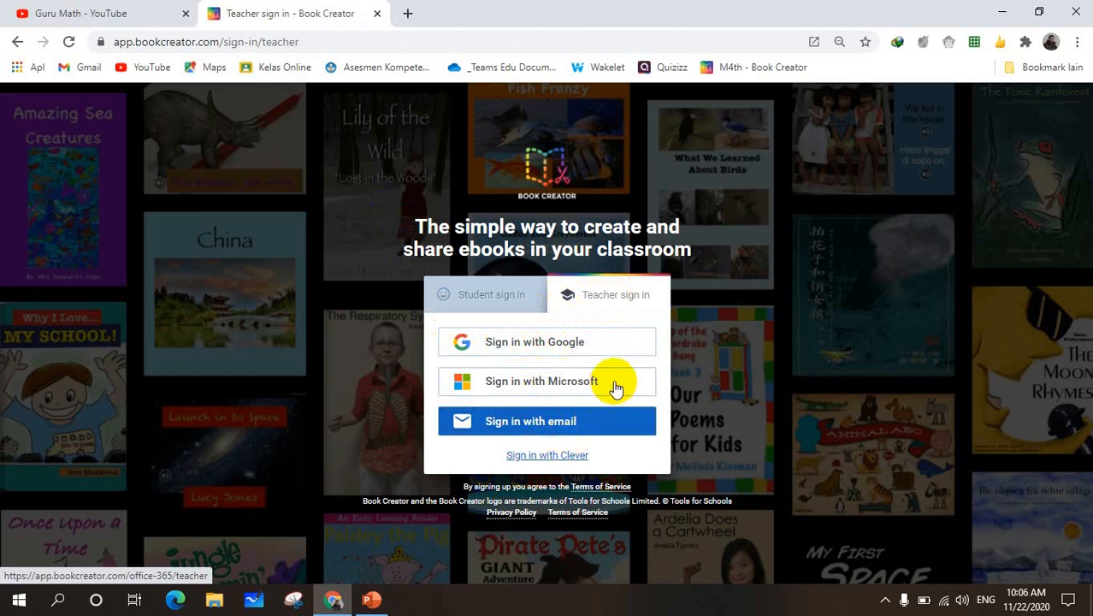
# Sign in as a teacher with the third listed Google account.
pyautogui.click(530, 346)
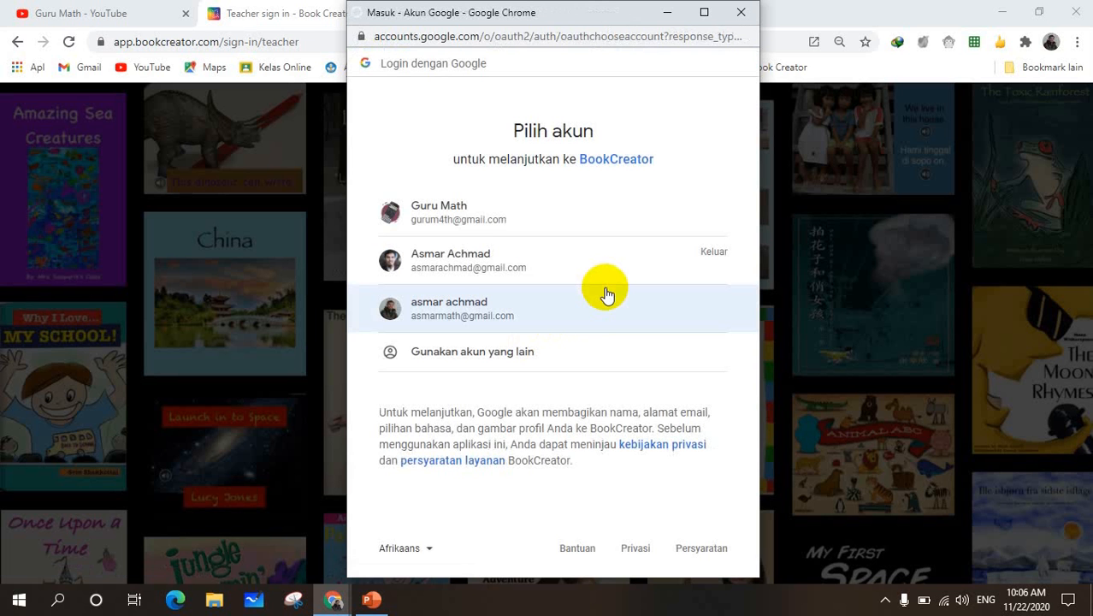
pyautogui.click(466, 310)
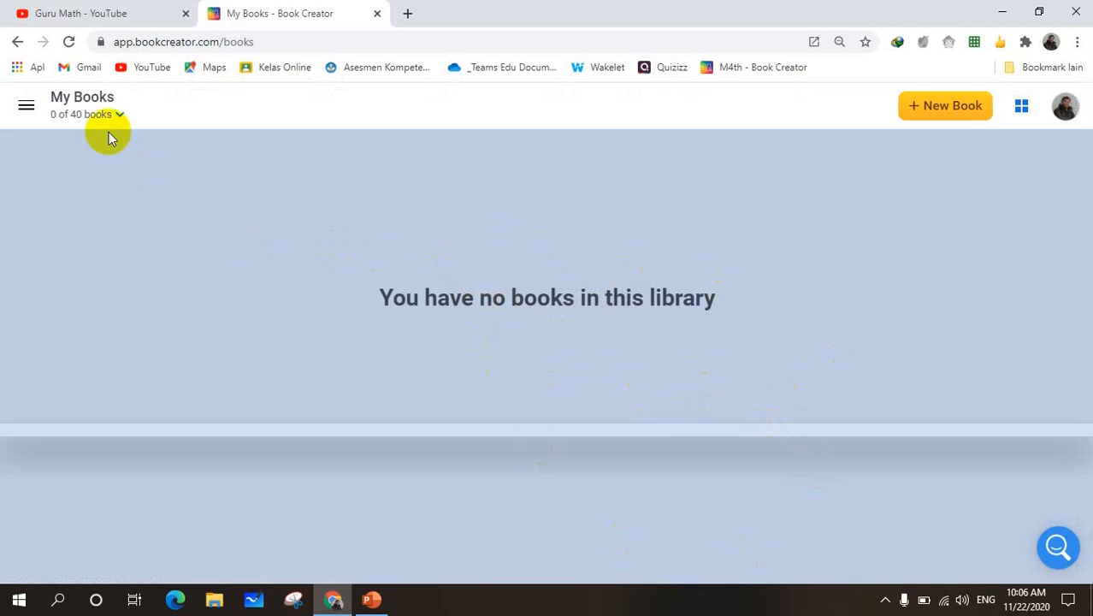
# Open the M4TH library and create a new book there in the Square 1:1 Comic shape.
pyautogui.click(26, 108)
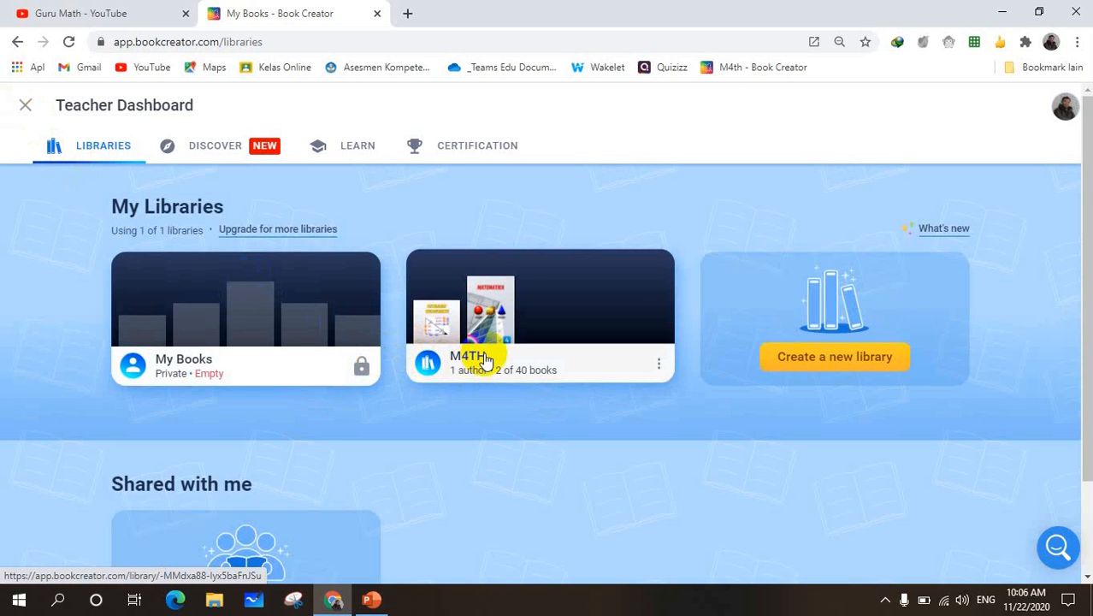
pyautogui.click(509, 315)
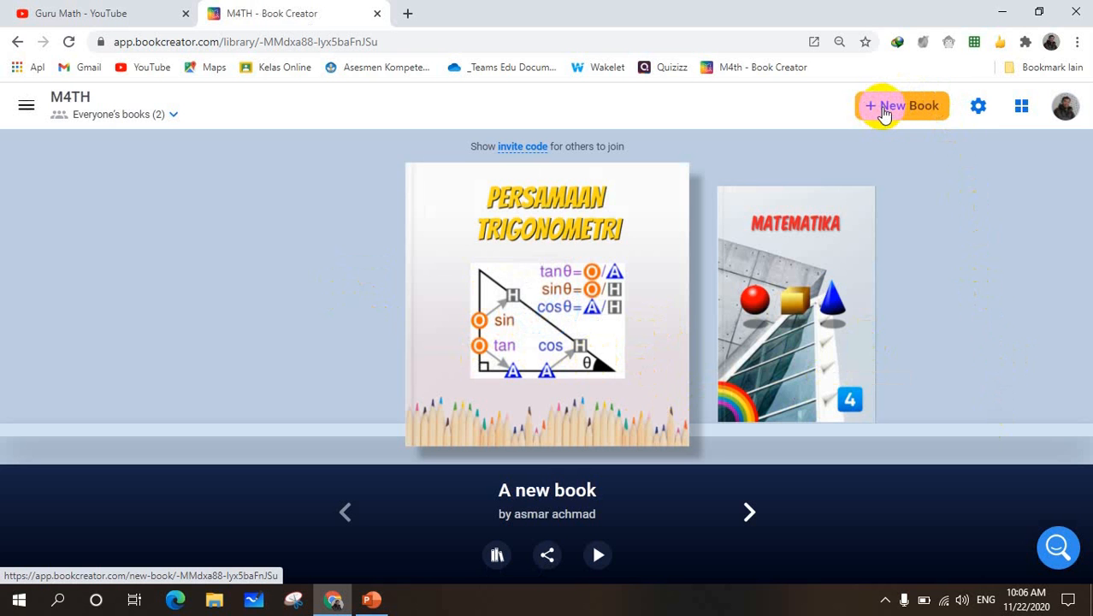
pyautogui.click(877, 116)
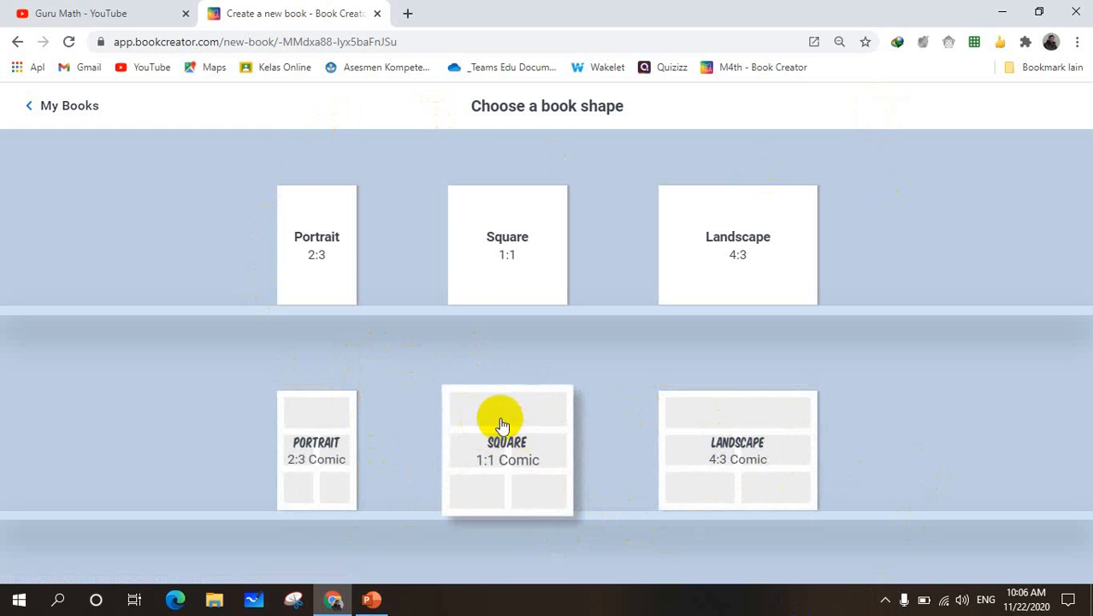
pyautogui.click(513, 470)
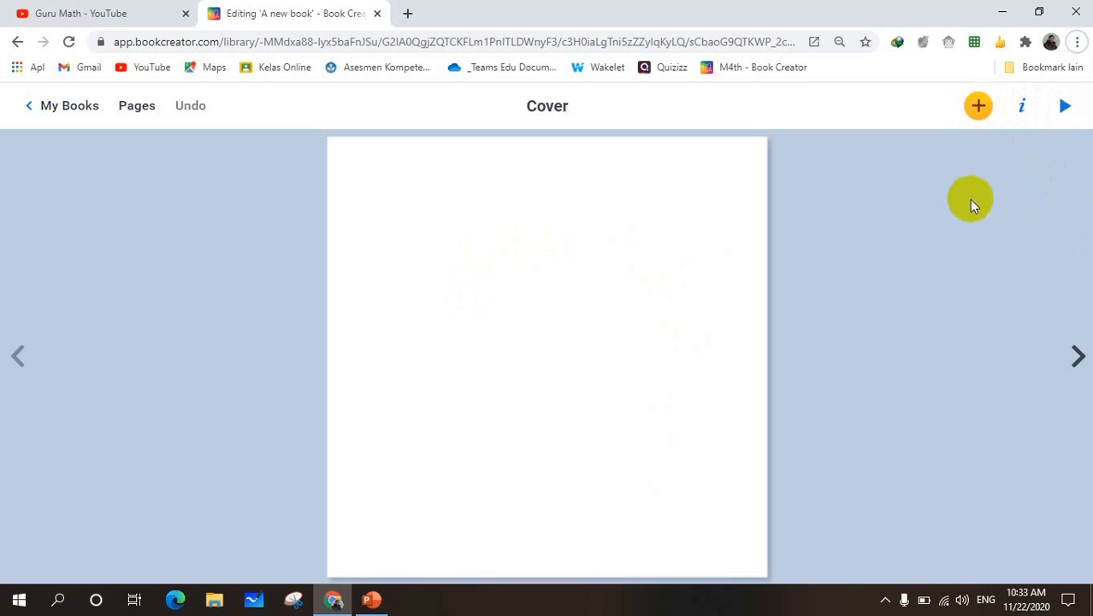
# Review the items that can be added to the cover: comic panels, text styles, stickers, media and shapes.
pyautogui.click(978, 107)
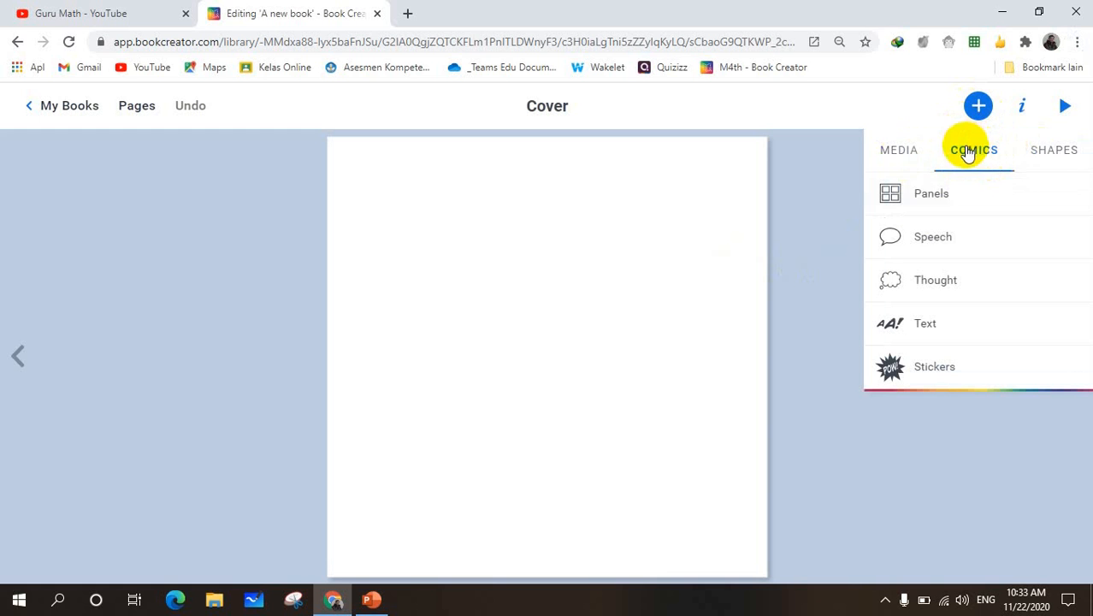
pyautogui.click(934, 203)
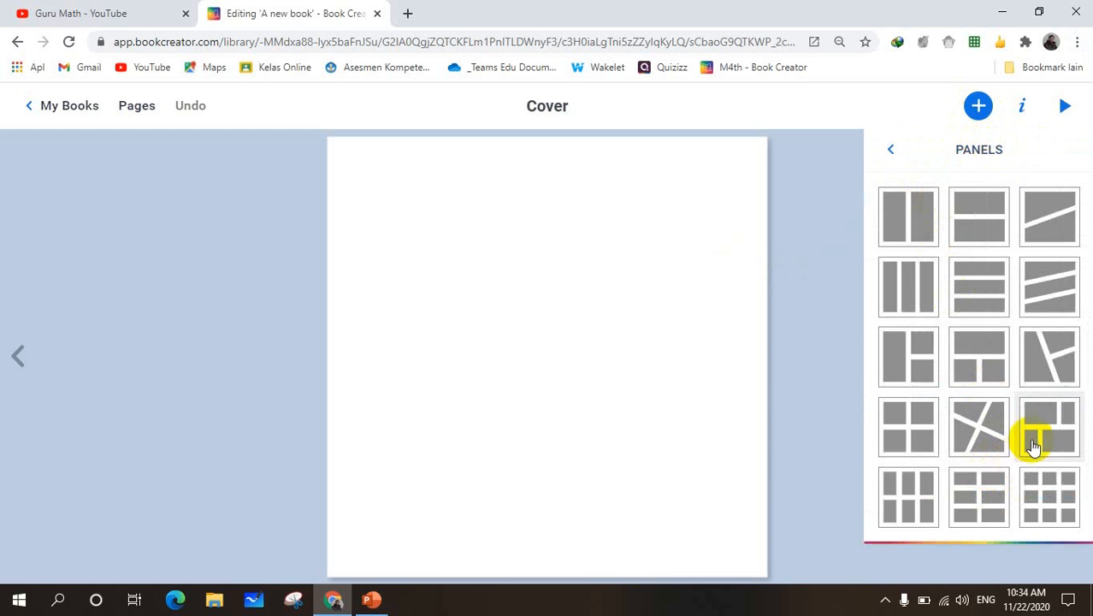
pyautogui.click(892, 152)
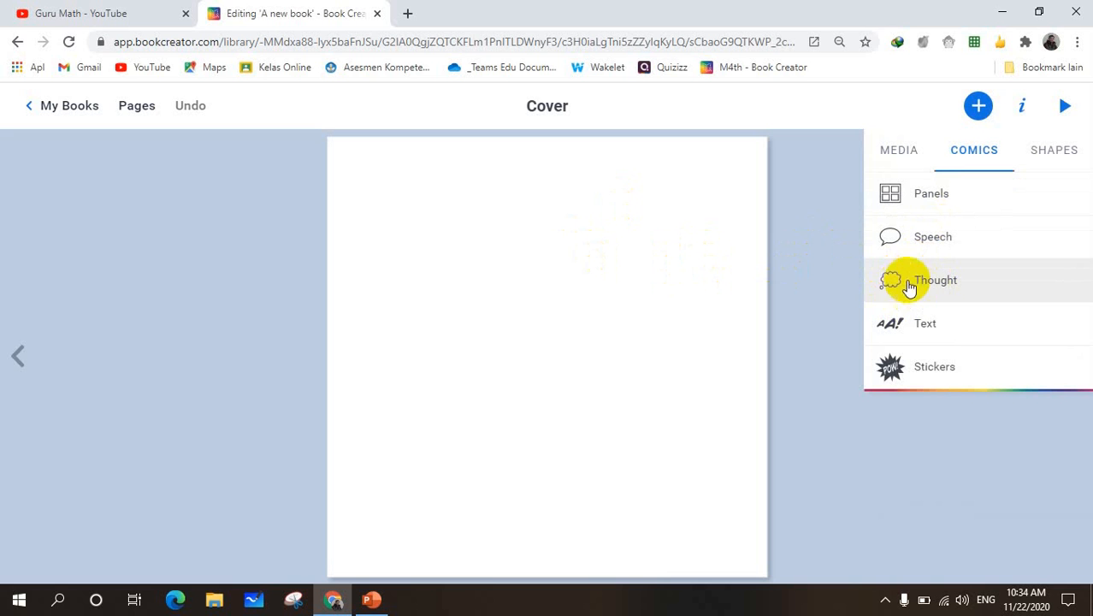
pyautogui.click(926, 334)
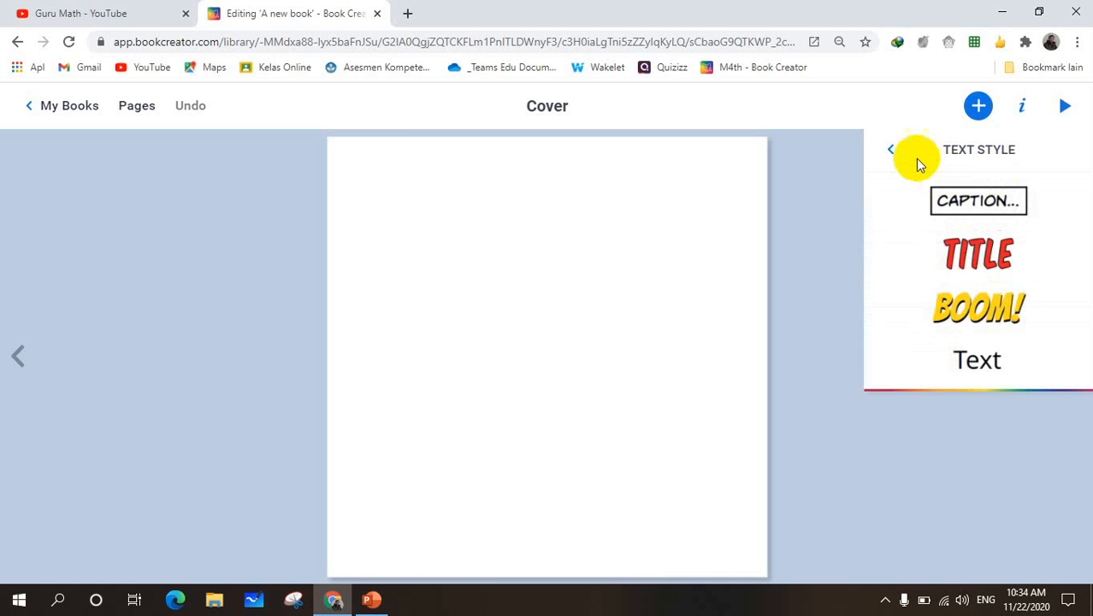
pyautogui.click(896, 154)
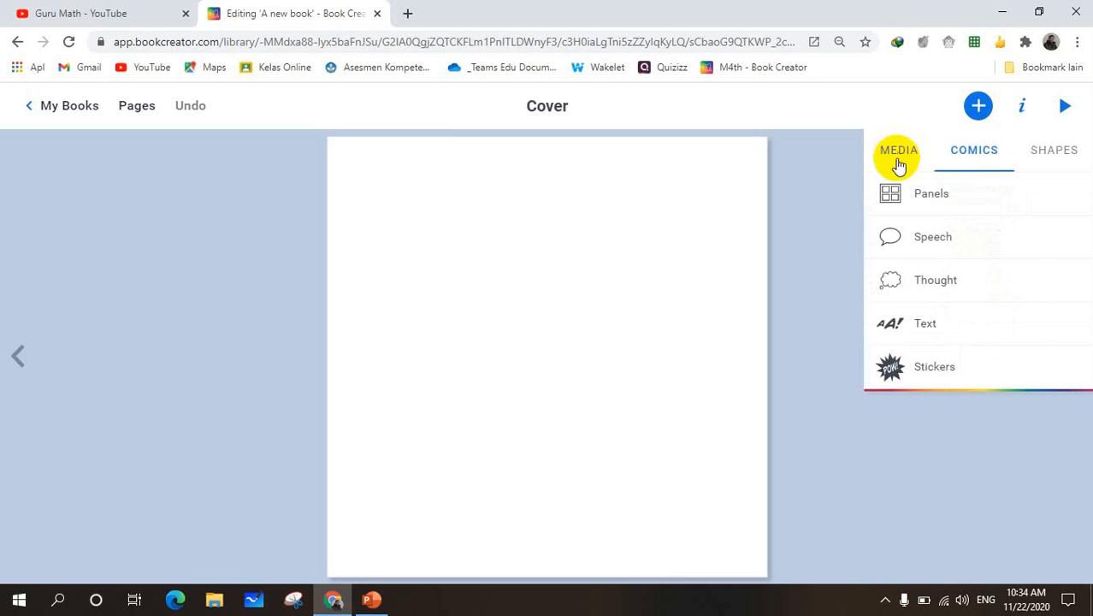
pyautogui.click(944, 369)
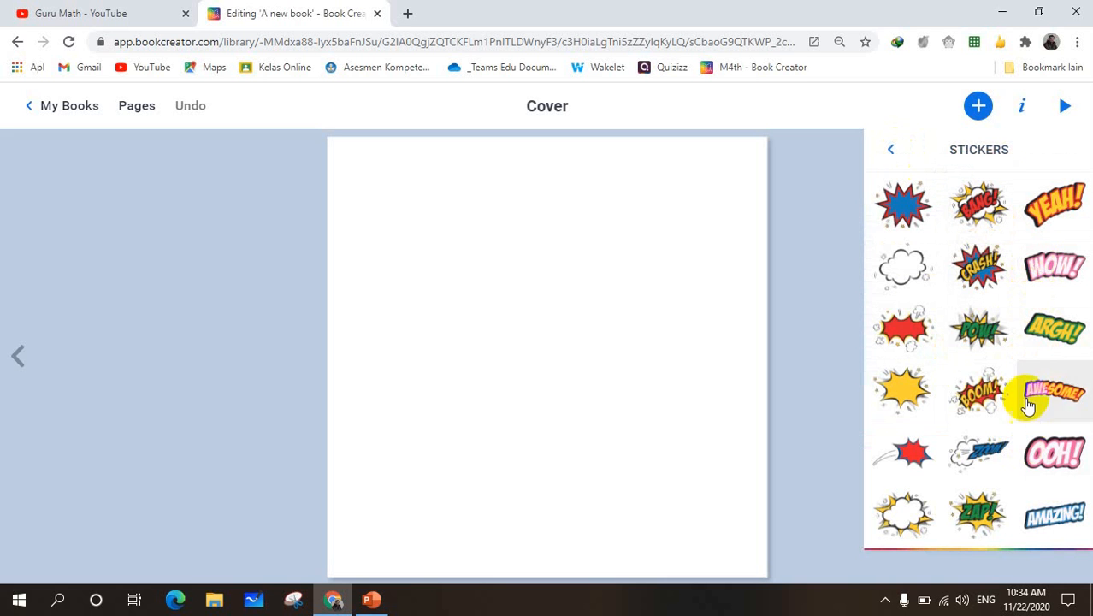
pyautogui.click(891, 150)
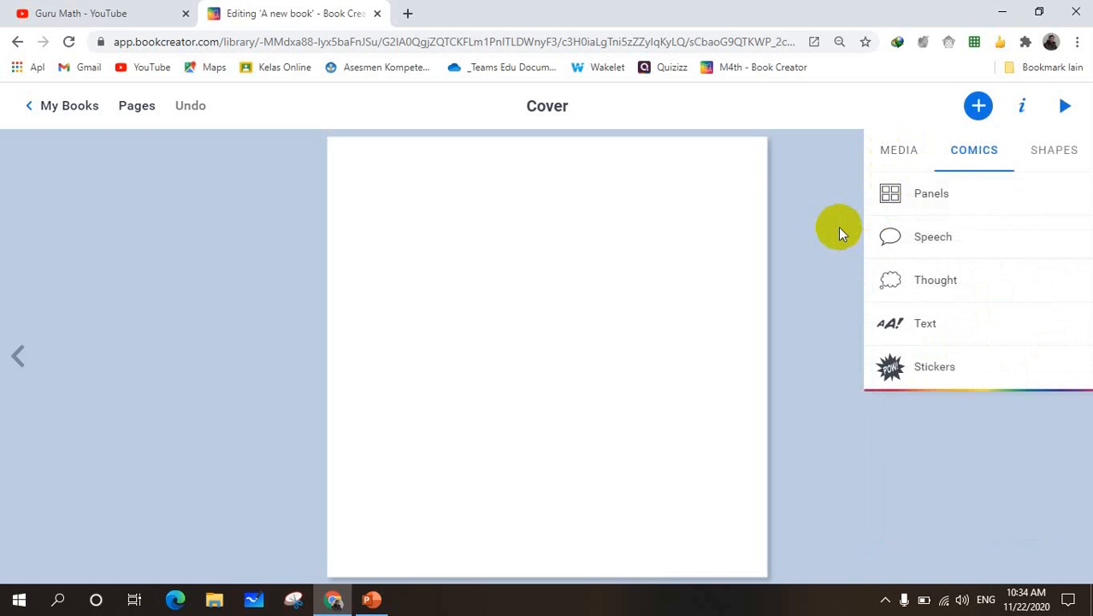
pyautogui.click(898, 151)
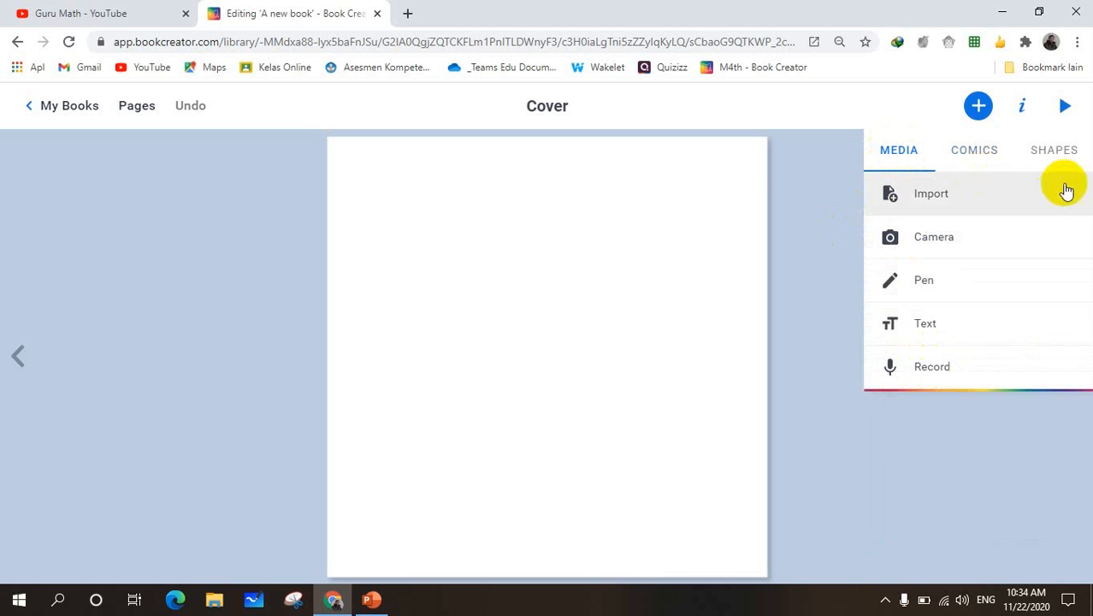
pyautogui.click(1061, 154)
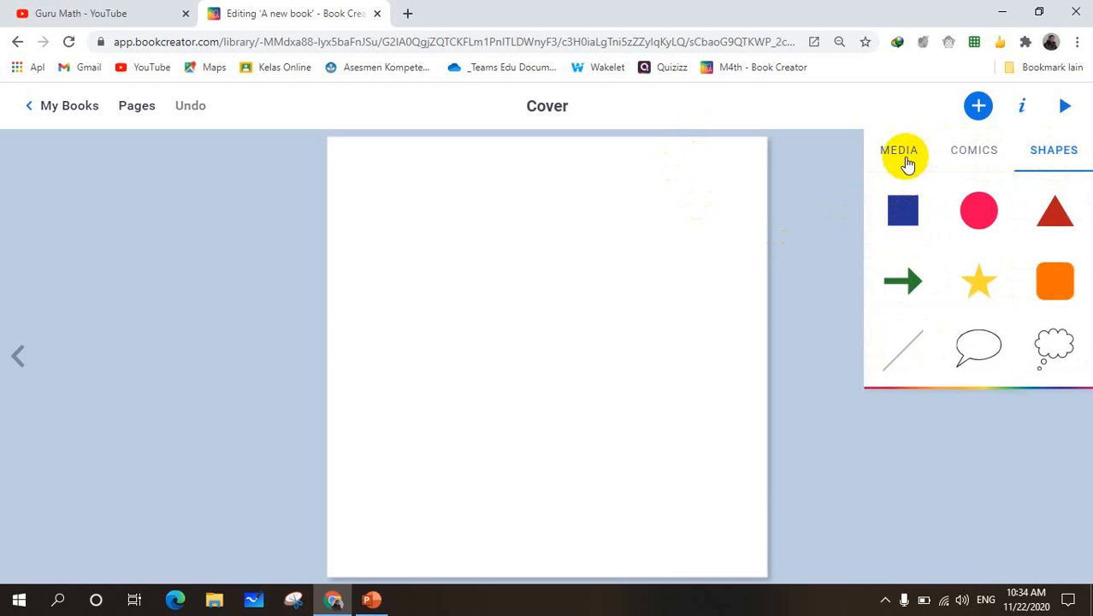
pyautogui.click(820, 170)
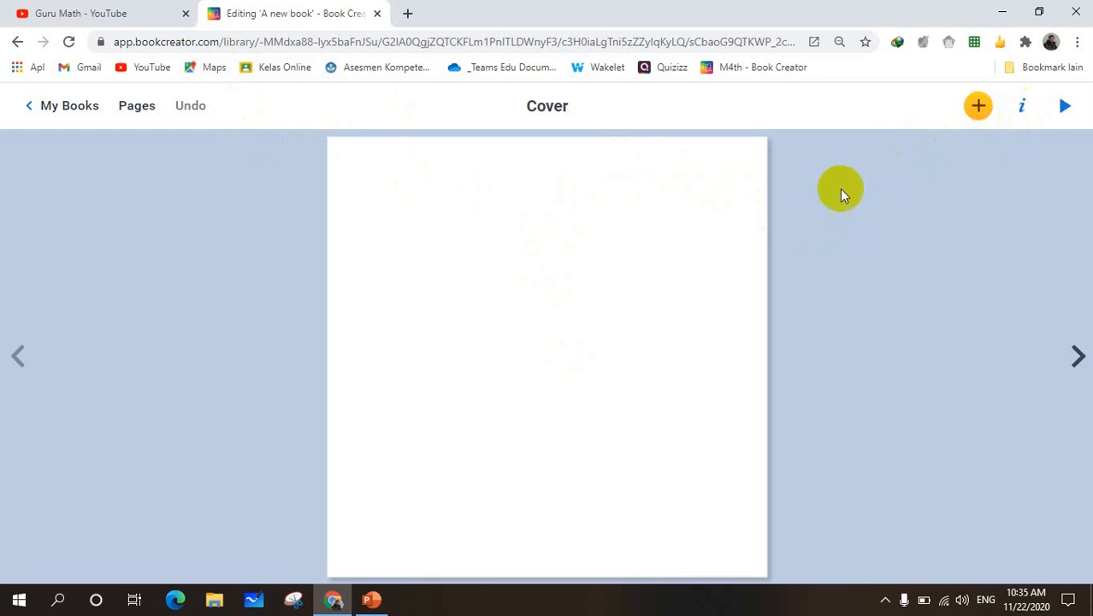
# Apply the green comic background with pink rays to the cover.
pyautogui.click(984, 116)
pyautogui.click(1023, 111)
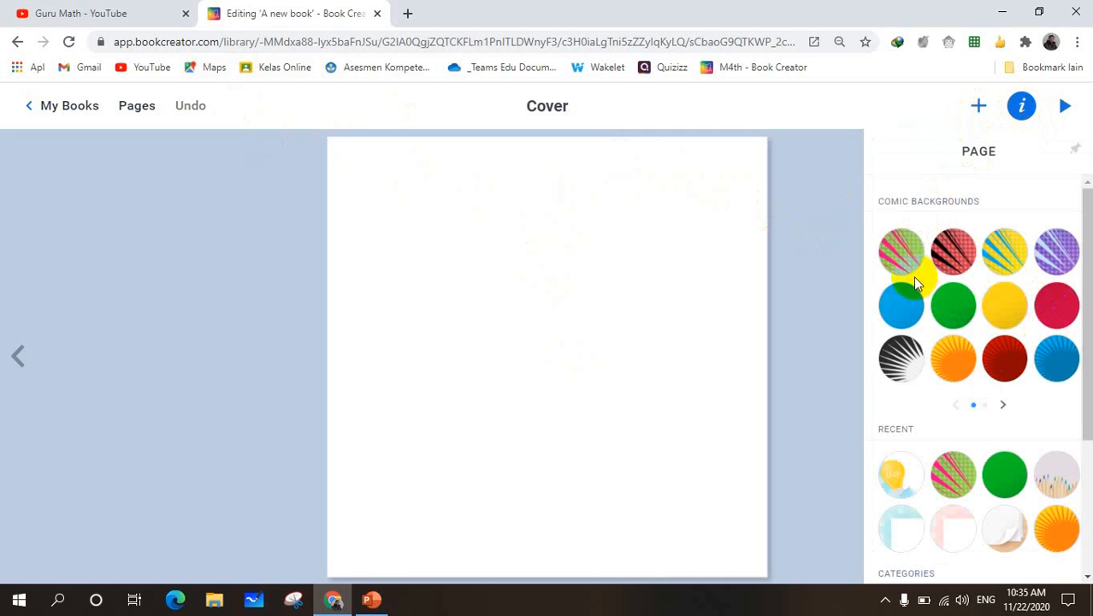
pyautogui.click(918, 260)
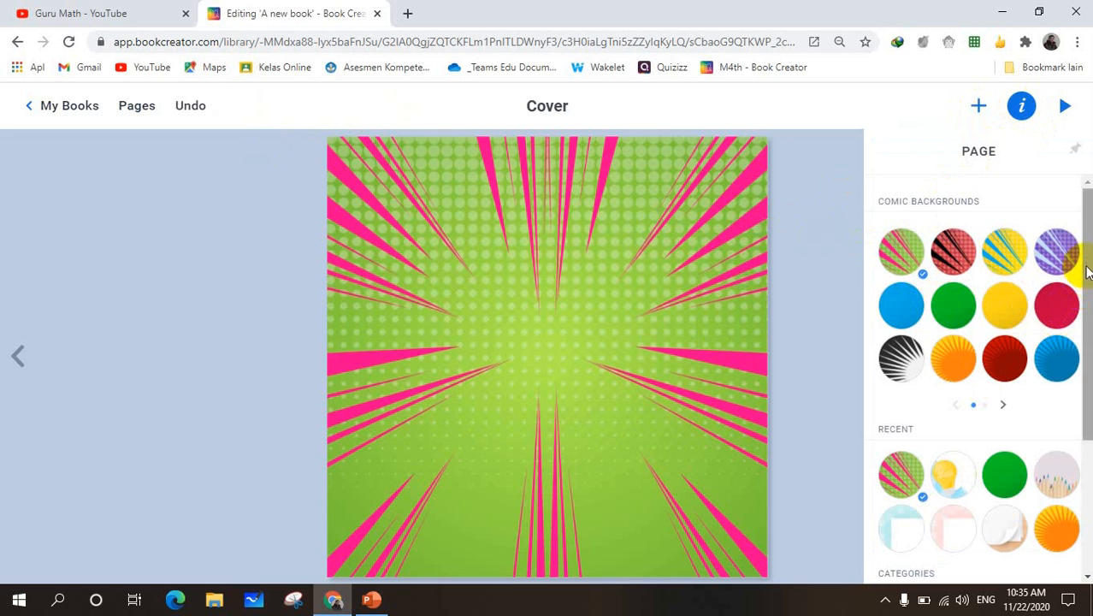
# Look through the Paper backgrounds and apply the coloured pencils design from Borders to the cover.
pyautogui.scroll(-1, 1073, 253)
pyautogui.scroll(-1, 1061, 360)
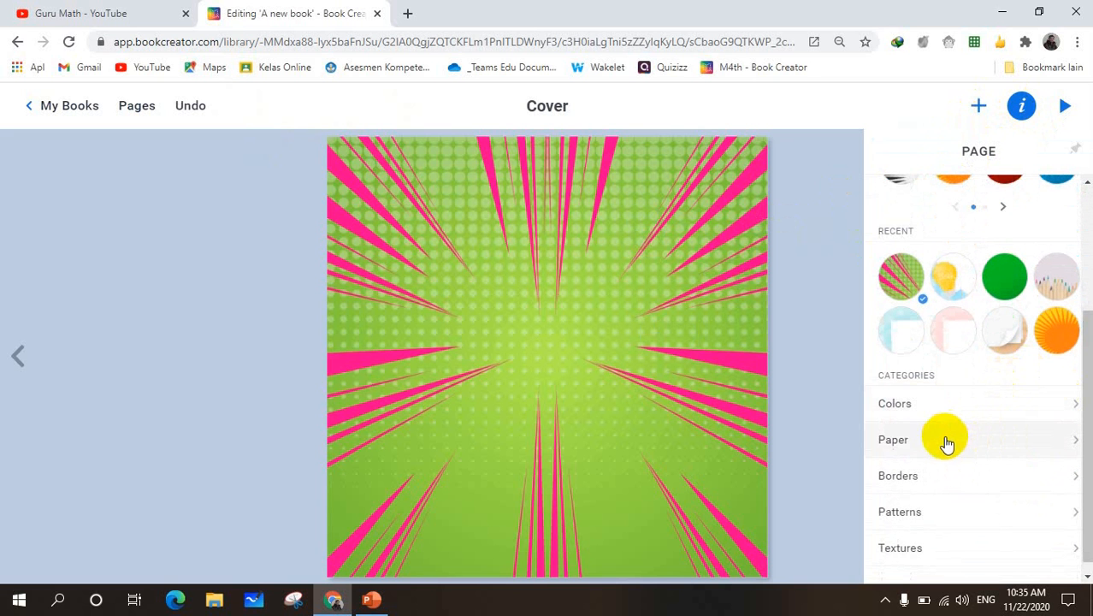
pyautogui.scroll(-1, 938, 441)
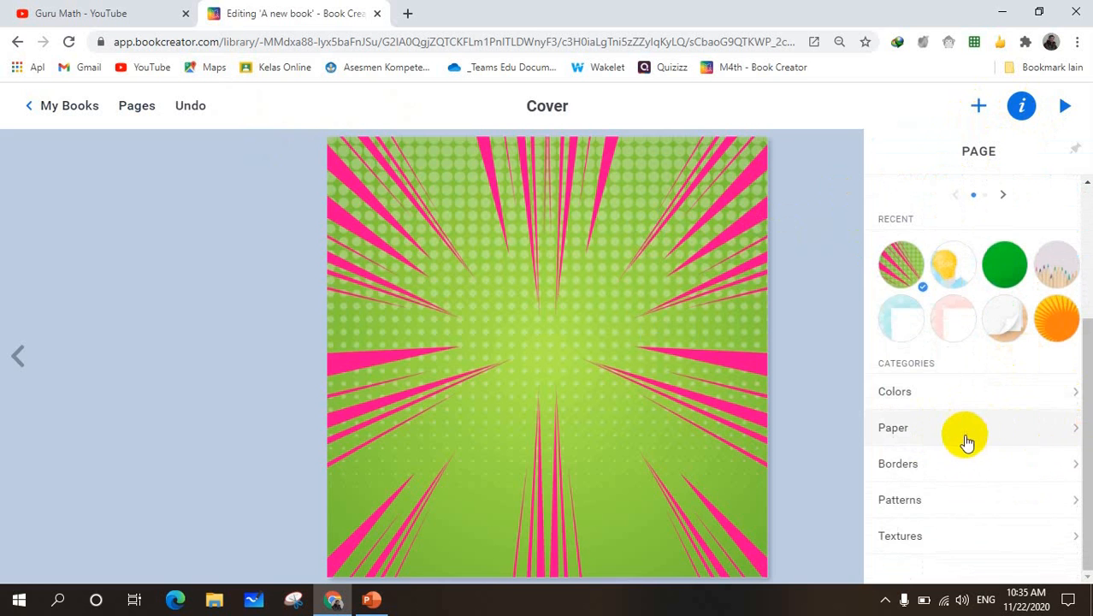
pyautogui.click(905, 432)
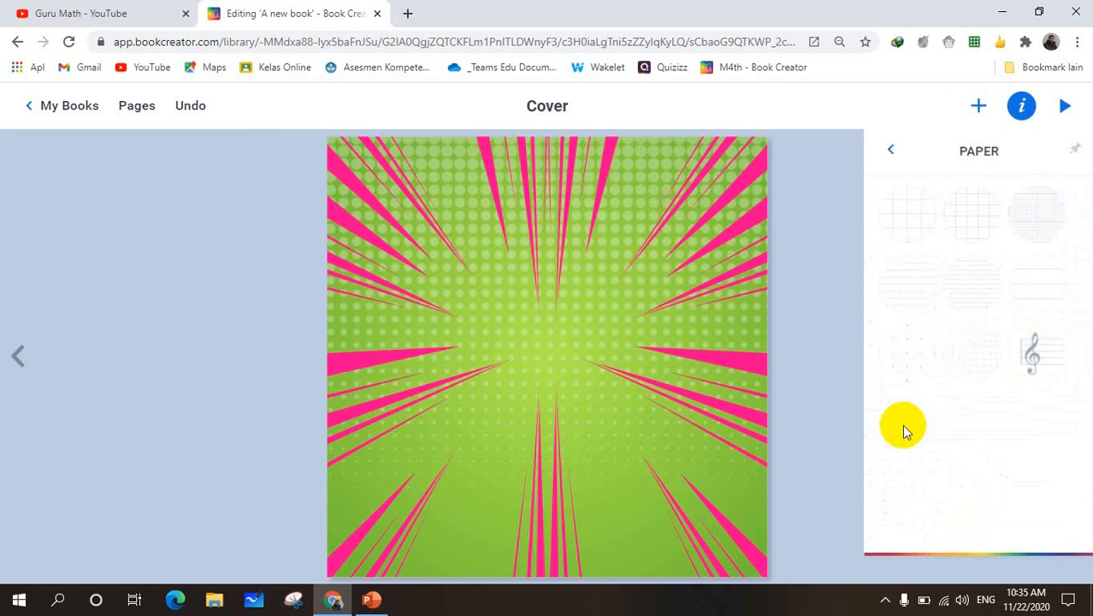
pyautogui.click(893, 152)
pyautogui.scroll(-3, 982, 411)
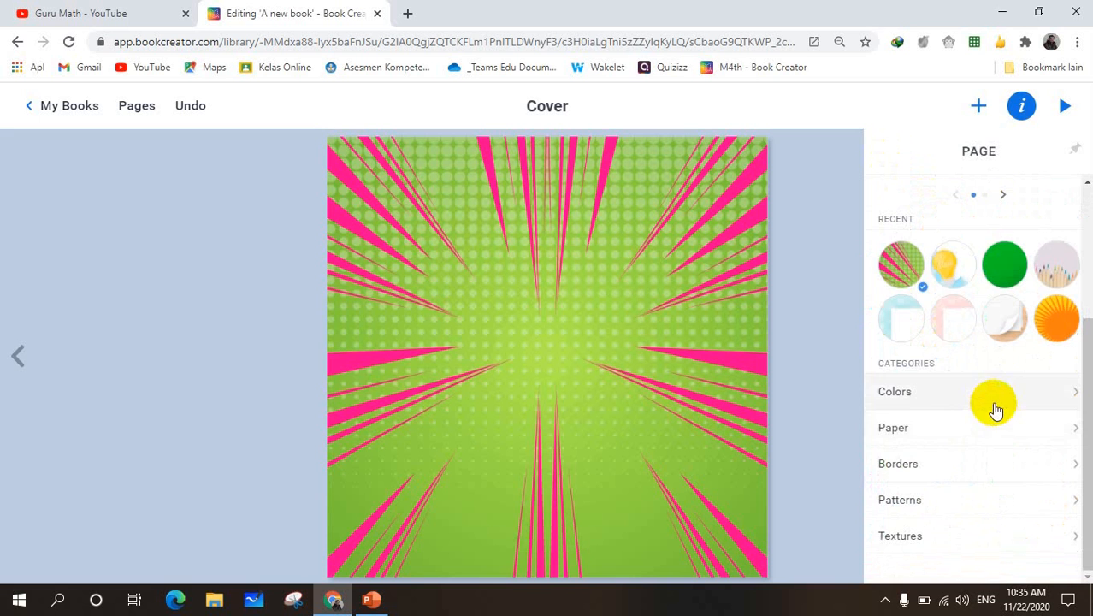
pyautogui.click(914, 467)
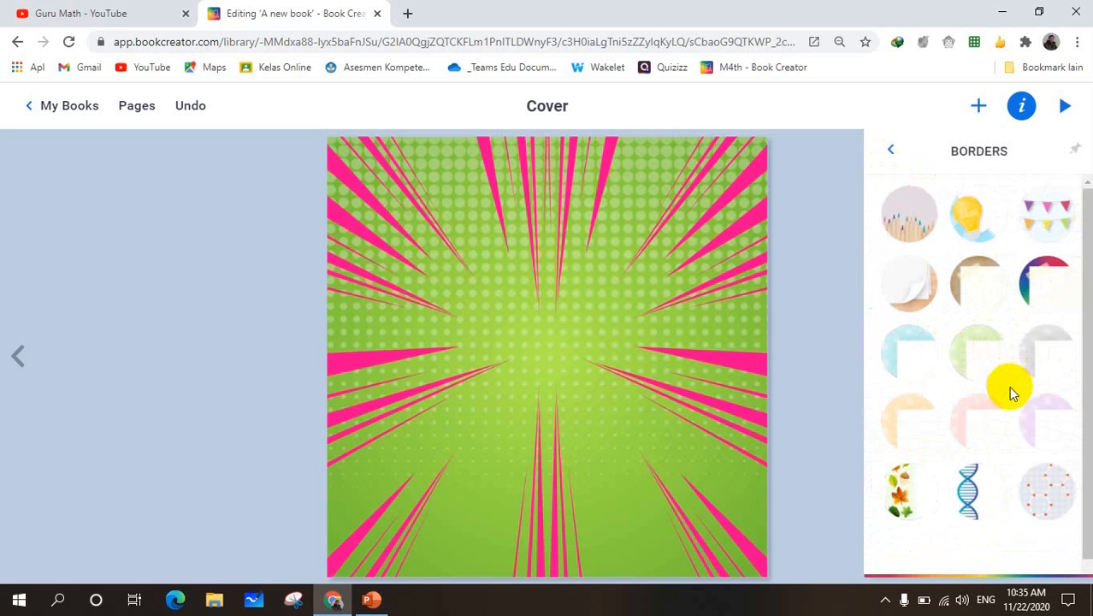
pyautogui.click(900, 214)
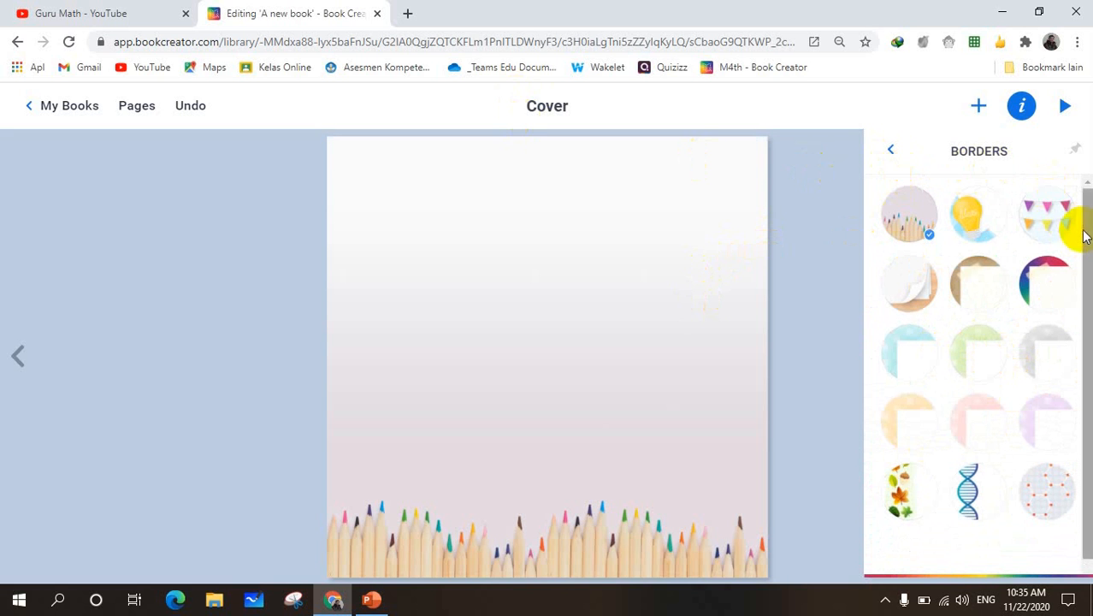
# Look through the Patterns backgrounds and apply the yellow, blue and pink watercolour from Textures to the cover.
pyautogui.click(891, 151)
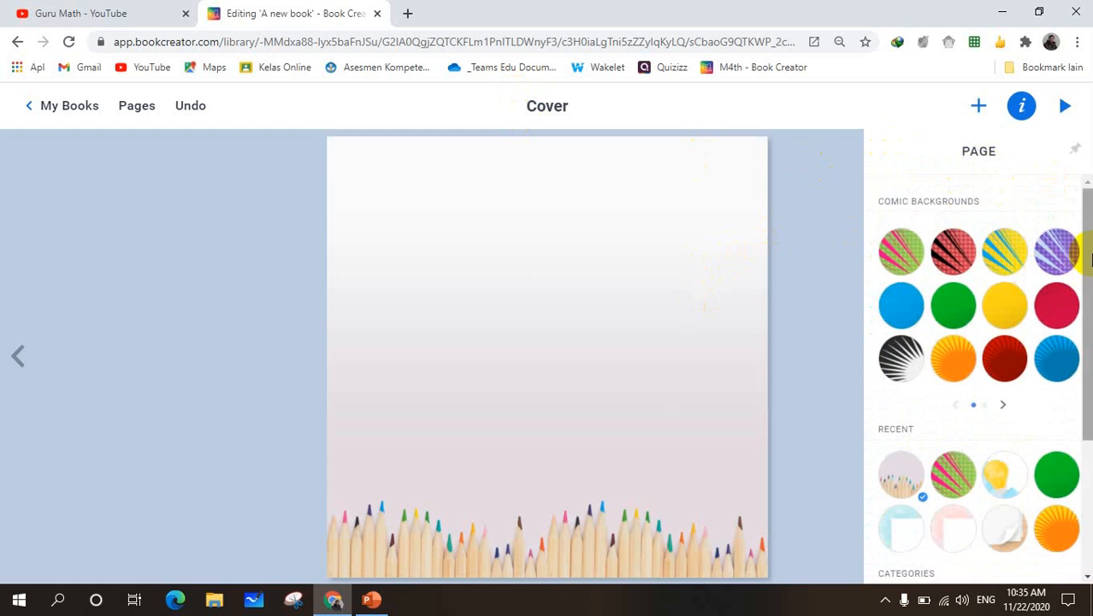
pyautogui.scroll(-3, 1086, 256)
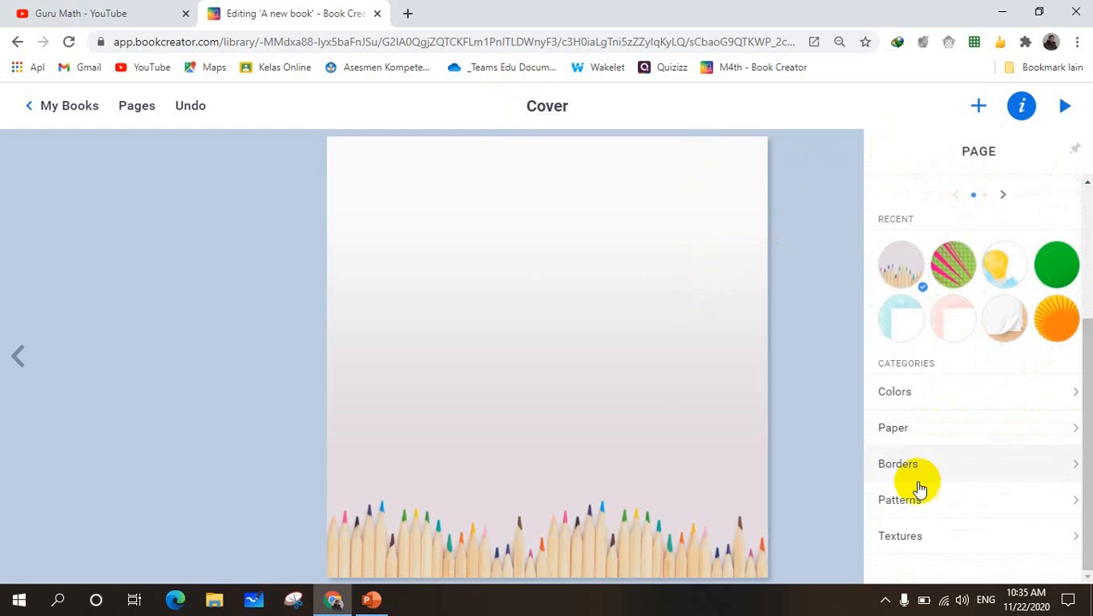
pyautogui.click(914, 500)
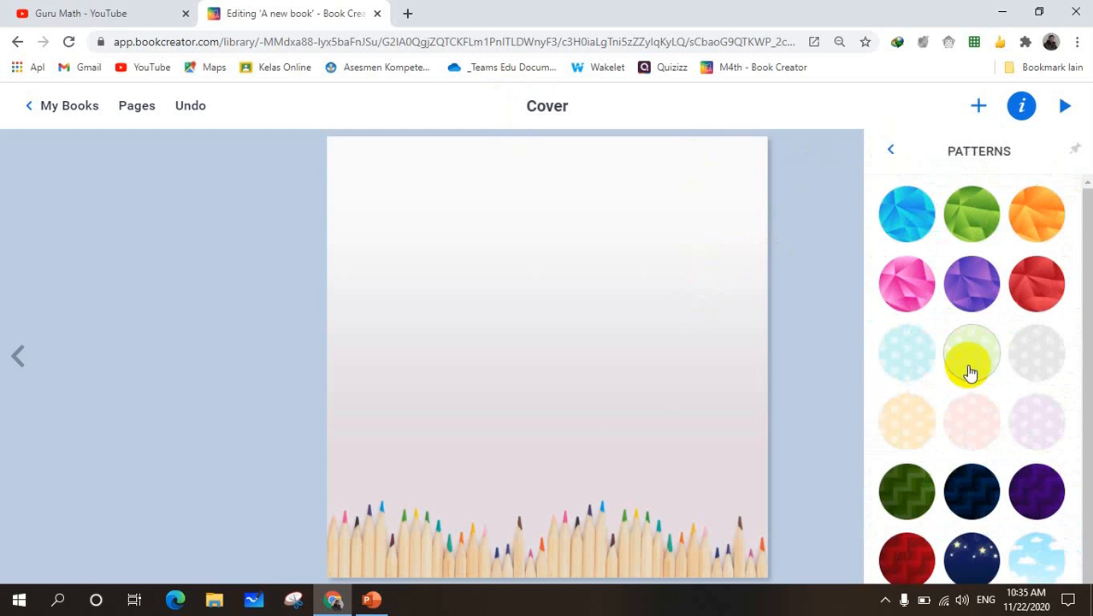
pyautogui.click(891, 152)
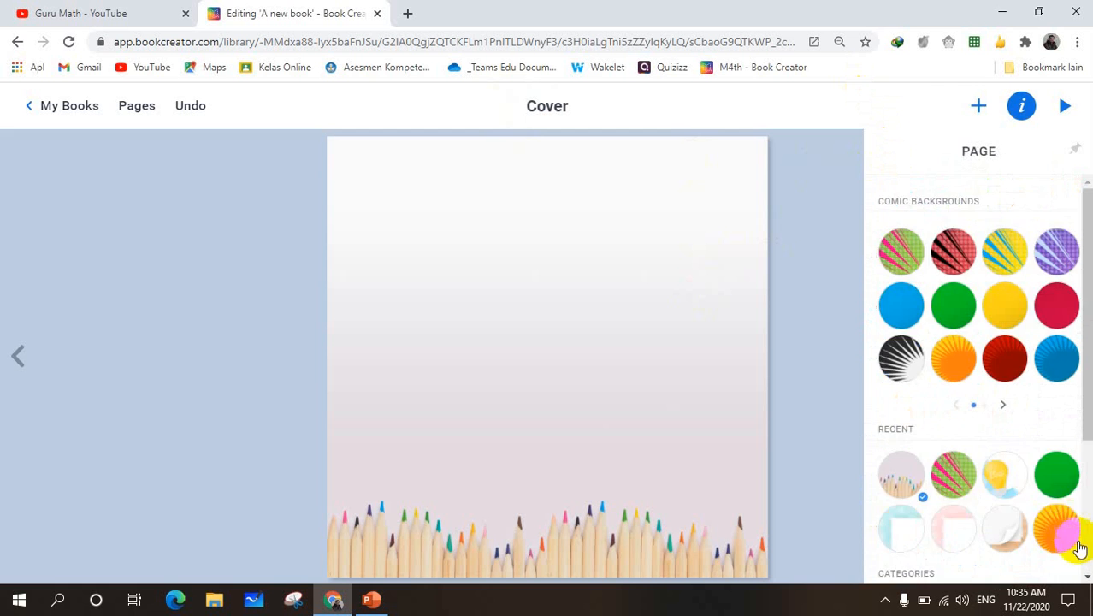
pyautogui.scroll(-3, 1079, 548)
pyautogui.click(921, 544)
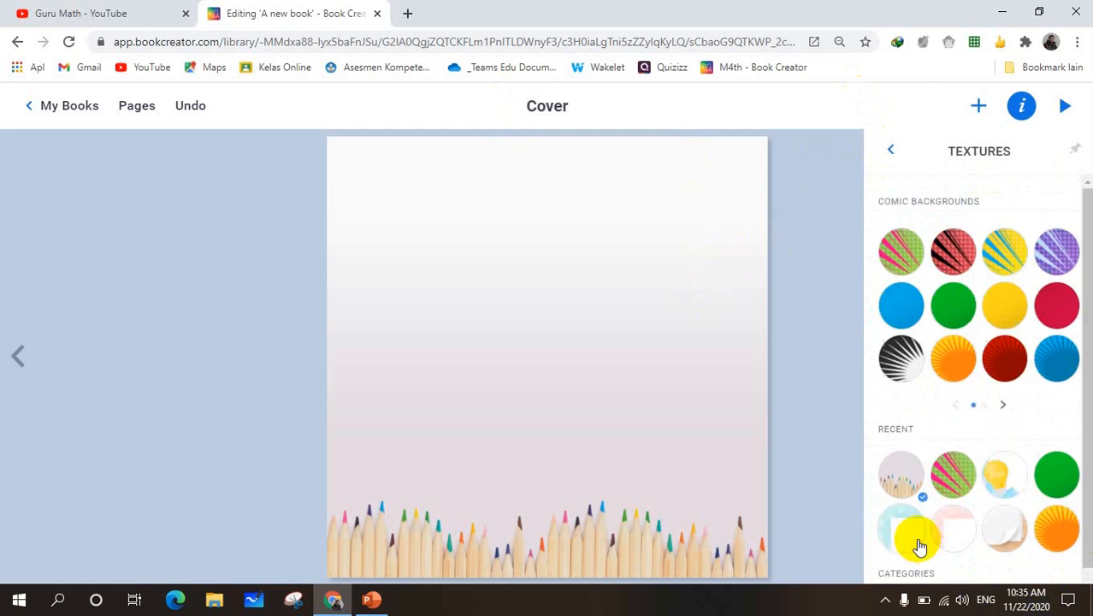
pyautogui.click(914, 441)
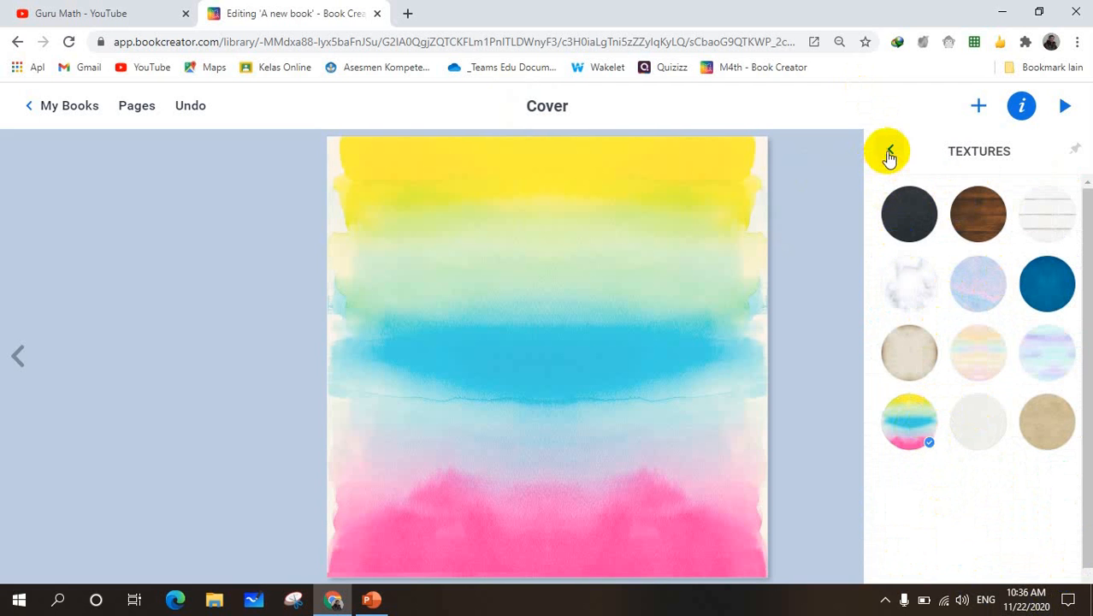
pyautogui.click(822, 369)
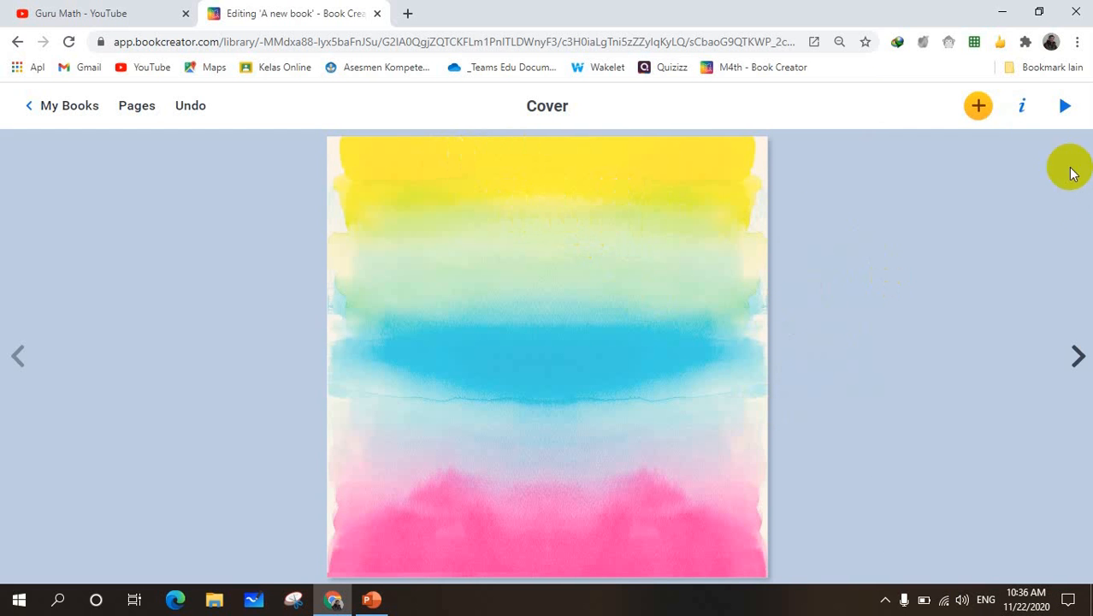
# Add comic text in the BOOM! style to the cover, reading "PERSAMAAN TRIGONOMETRI".
pyautogui.click(978, 107)
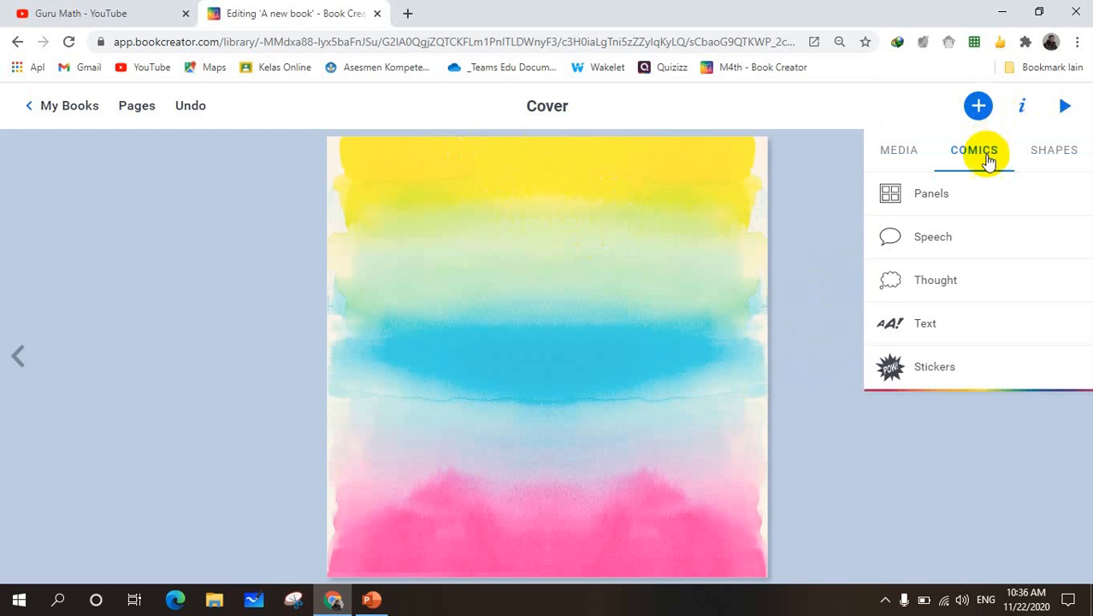
pyautogui.click(932, 333)
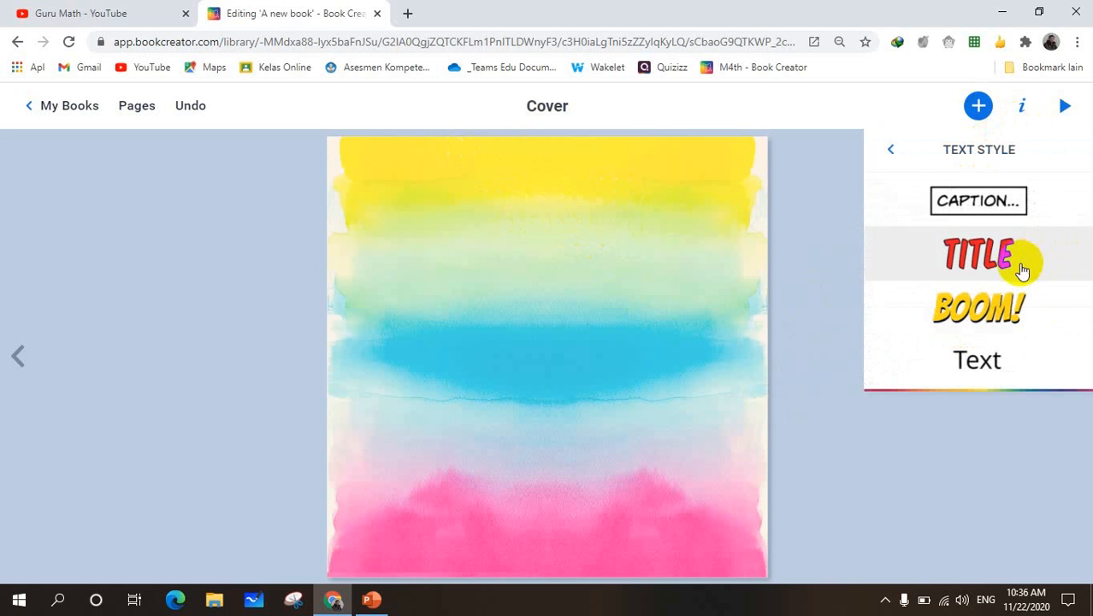
pyautogui.click(977, 306)
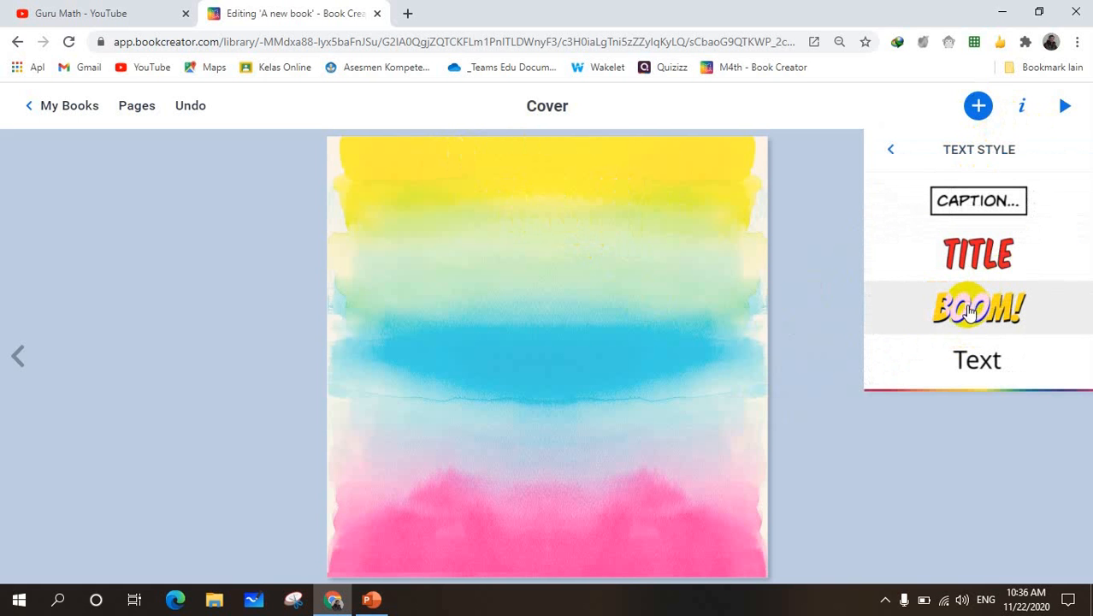
pyautogui.click(968, 308)
pyautogui.write('PERSAMAAN TRIGONOMETRI')
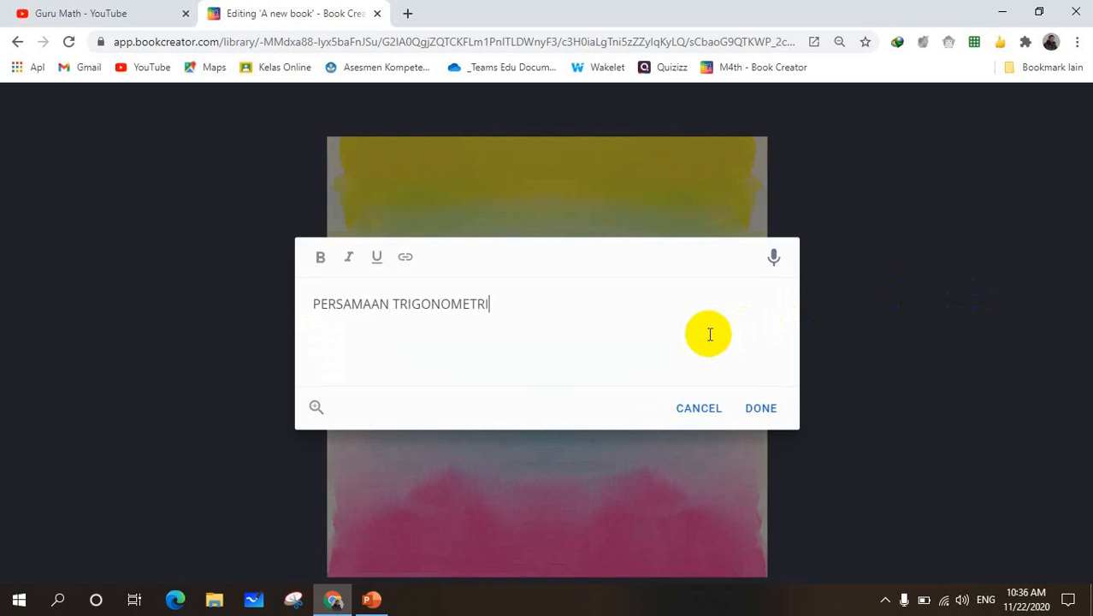
pyautogui.click(762, 407)
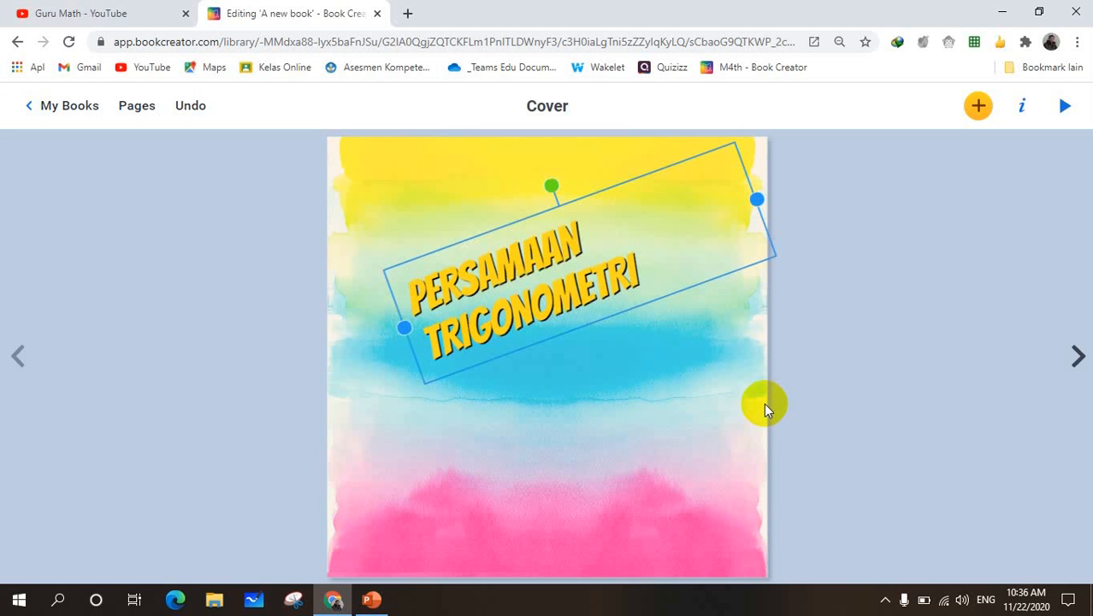
# Straighten the title across the upper part of the cover and centre-align its text.
pyautogui.moveTo(524, 206); pyautogui.dragTo(553, 237)
pyautogui.moveTo(540, 280); pyautogui.dragTo(549, 224)
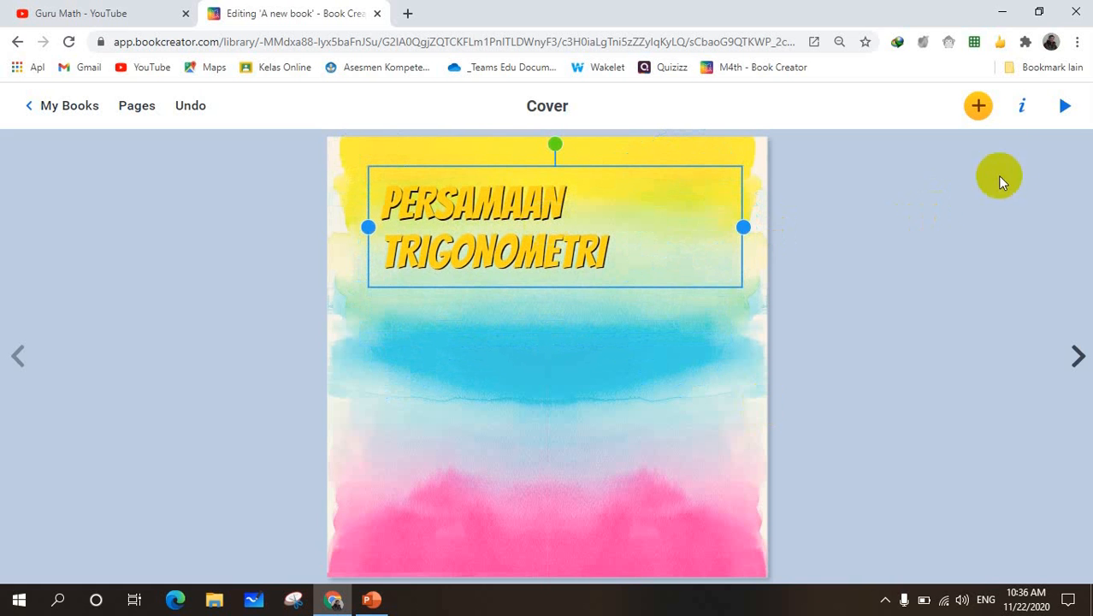
pyautogui.click(1022, 106)
pyautogui.click(916, 248)
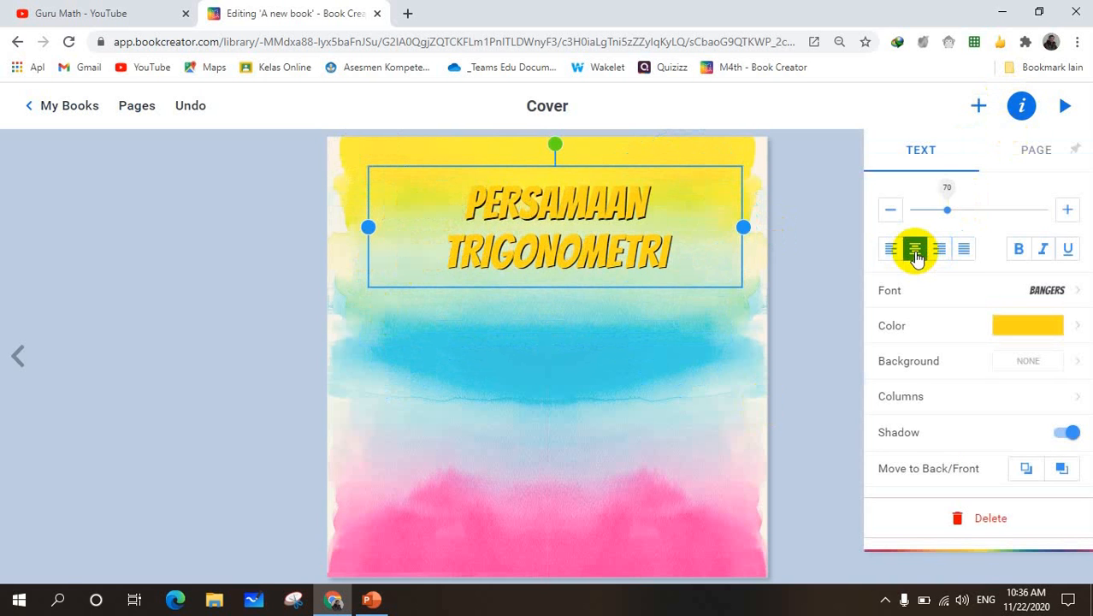
# Change the cover title's text colour to red.
pyautogui.click(1049, 326)
pyautogui.click(909, 278)
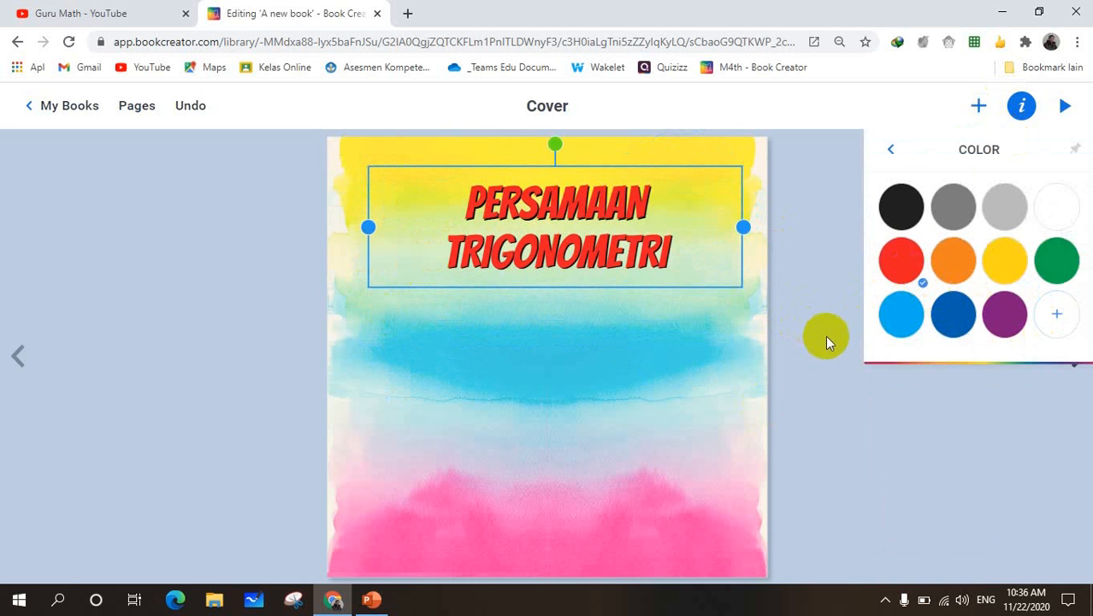
pyautogui.click(857, 382)
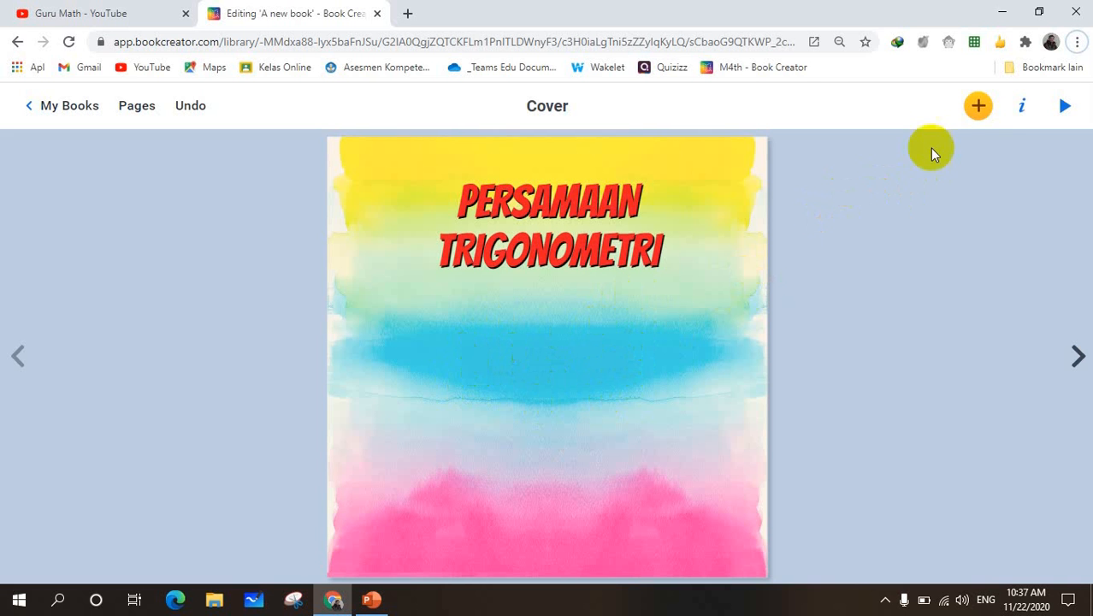
# Search Google Images for "Trigonometry" to import a picture for the cover.
pyautogui.click(978, 106)
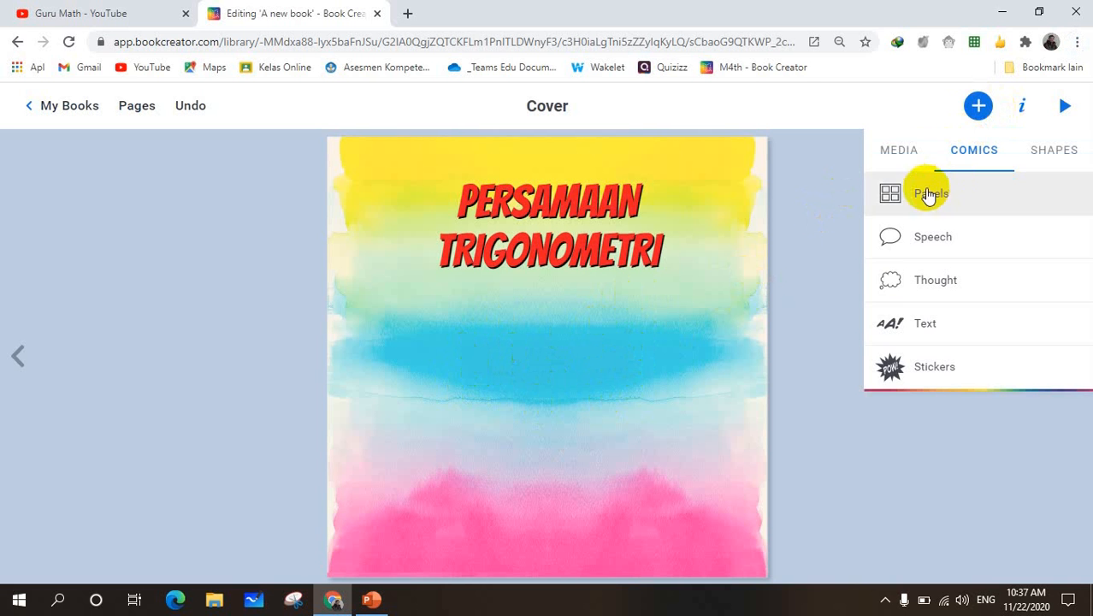
pyautogui.click(901, 152)
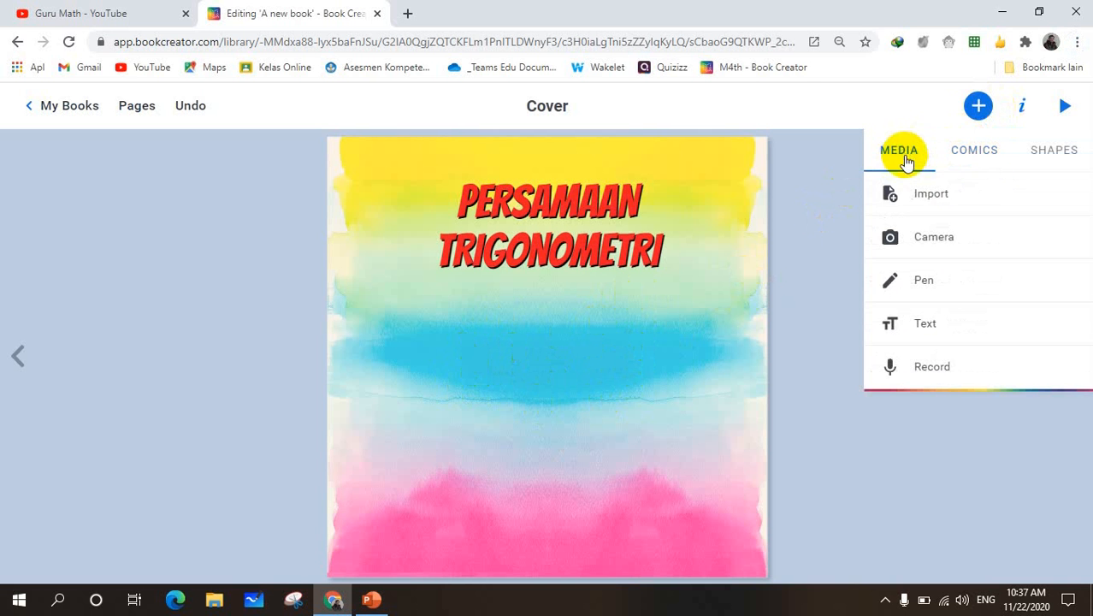
pyautogui.click(928, 196)
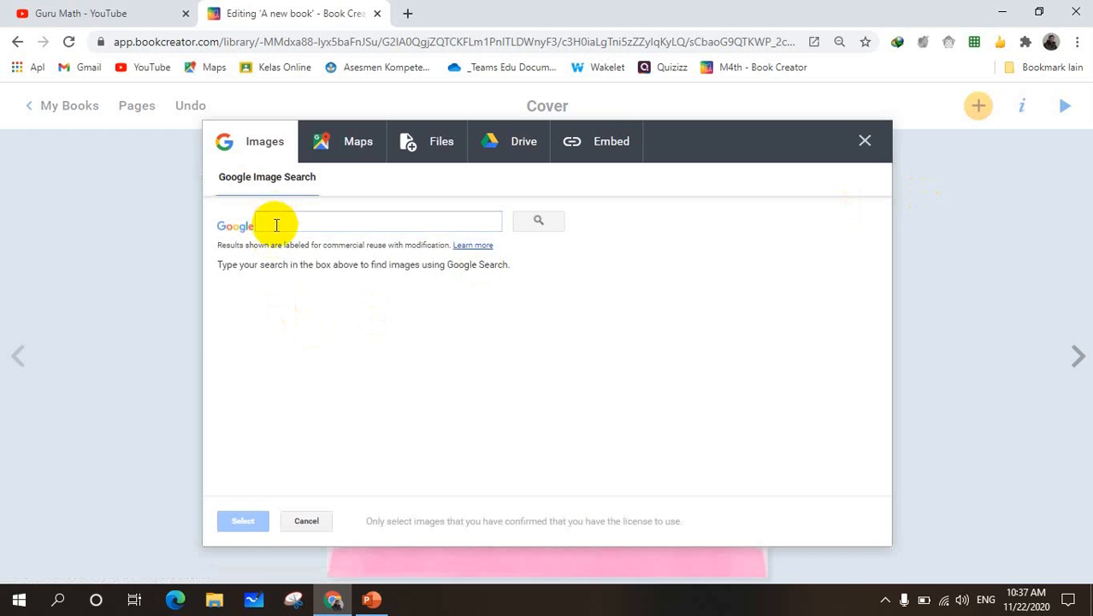
pyautogui.click(275, 225)
pyautogui.write('TR')
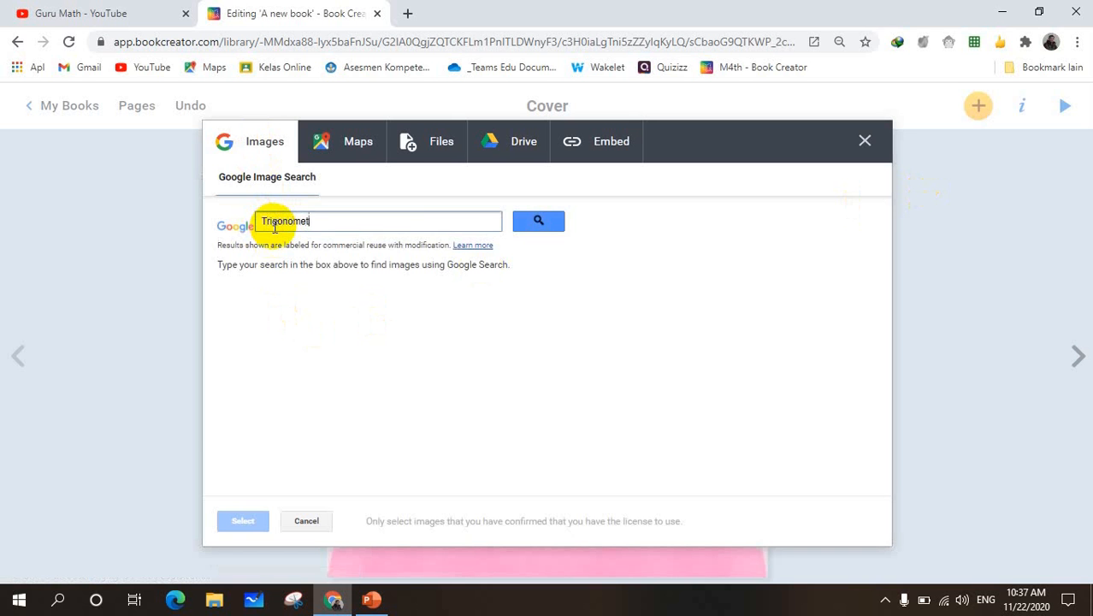
pyautogui.press('Return')
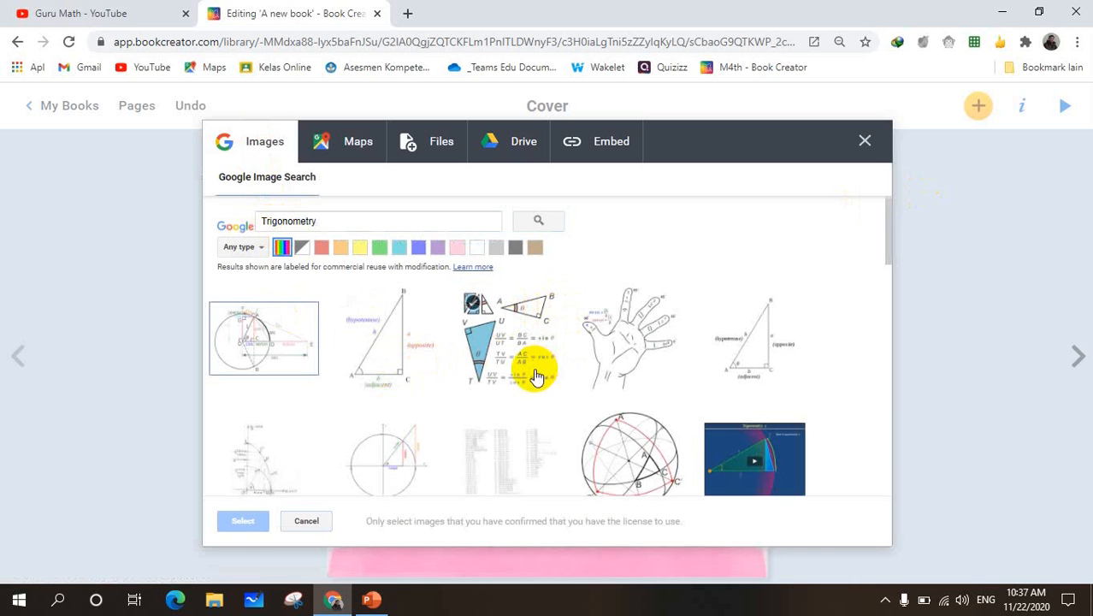
# Browse the found images and insert the circle diagram with the sin, cos and sec lines on the cover.
pyautogui.scroll(-1, 536, 377)
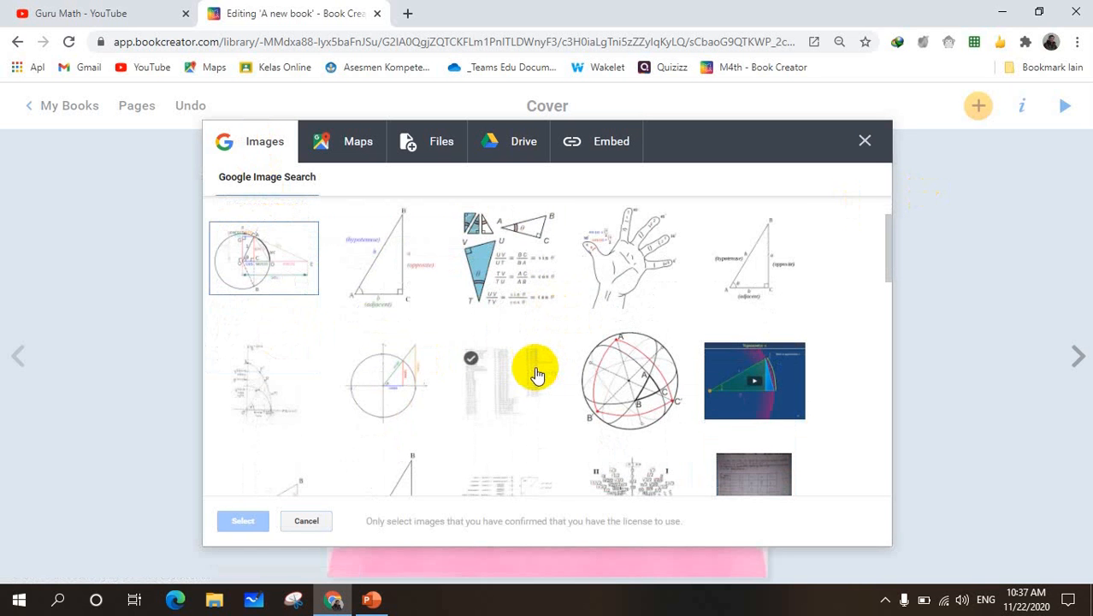
pyautogui.scroll(-3, 534, 368)
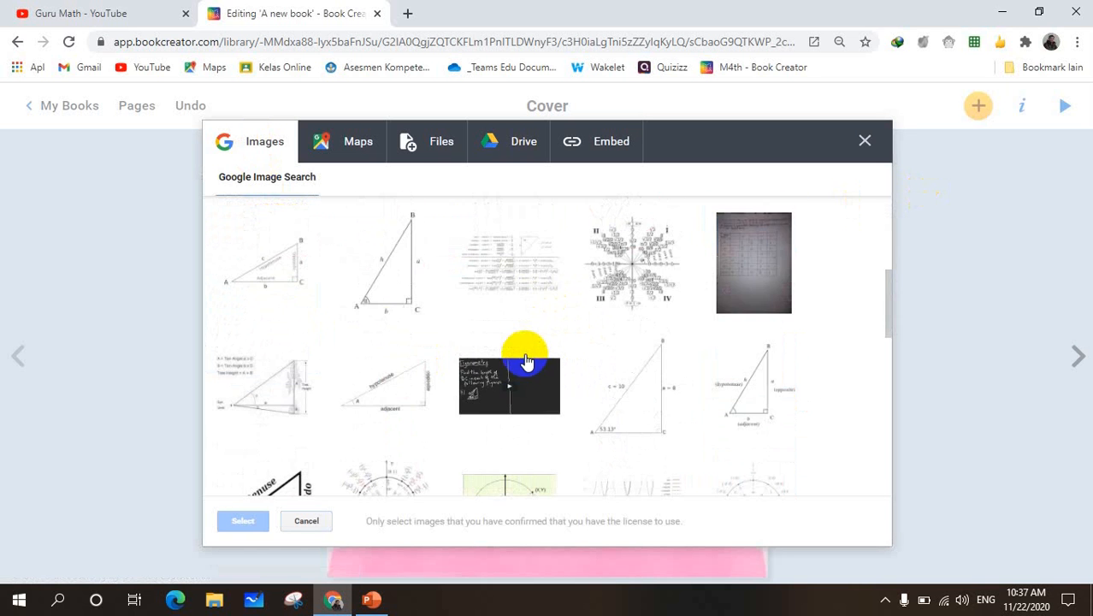
pyautogui.scroll(-3, 532, 355)
pyautogui.scroll(-3, 531, 354)
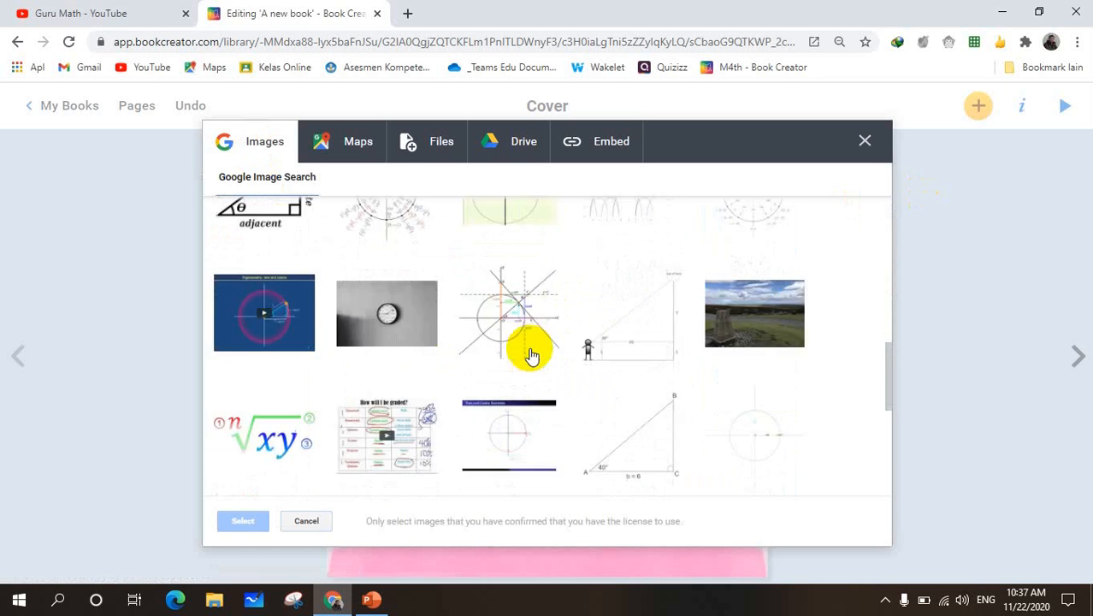
pyautogui.scroll(-3, 548, 361)
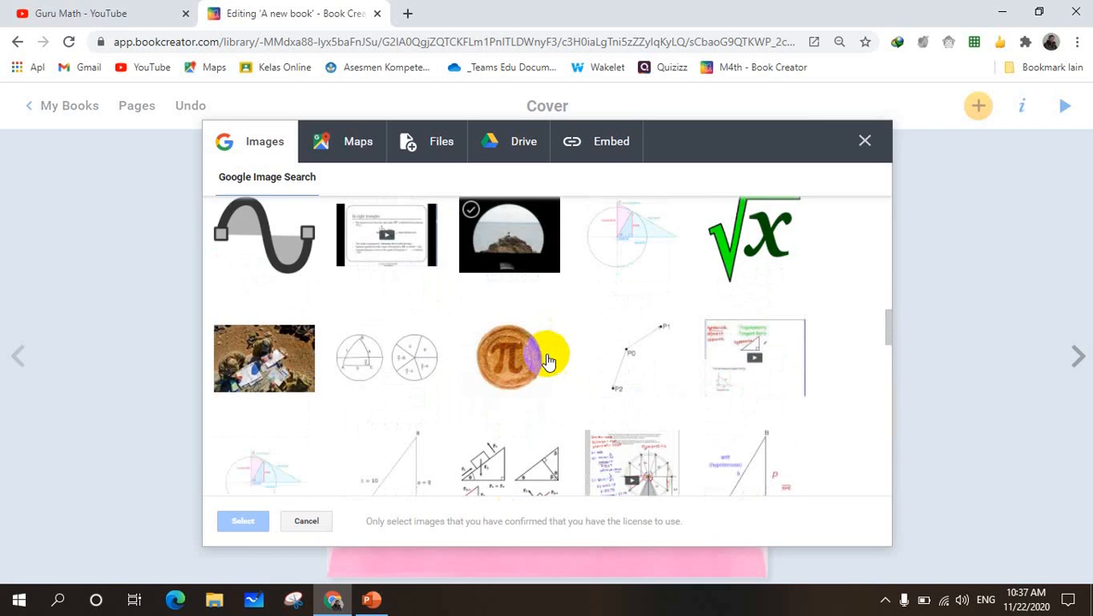
pyautogui.scroll(-3, 549, 361)
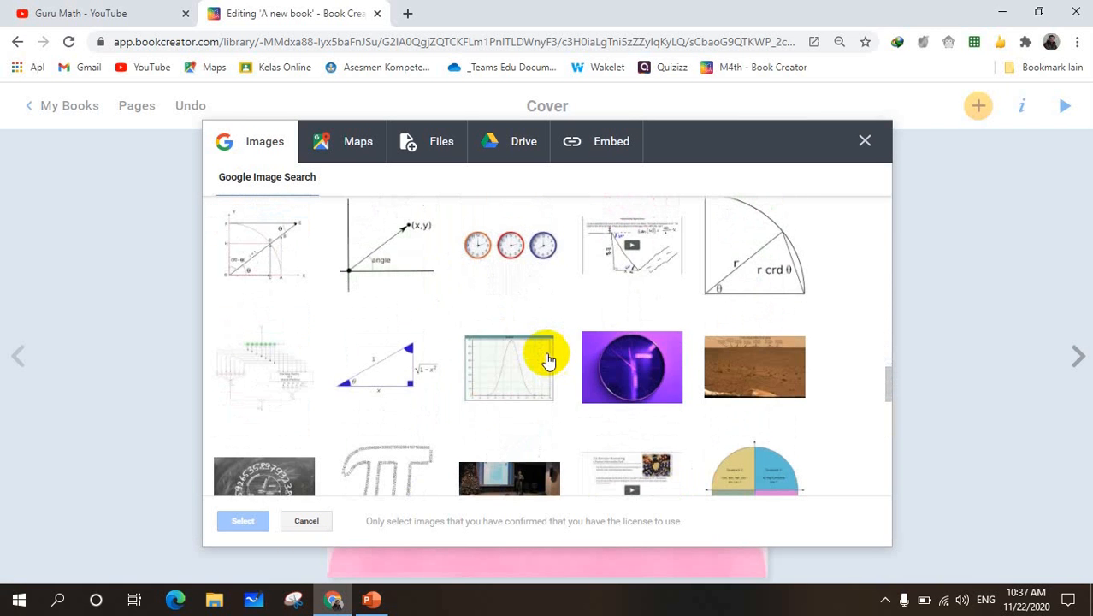
pyautogui.scroll(10, 462, 347)
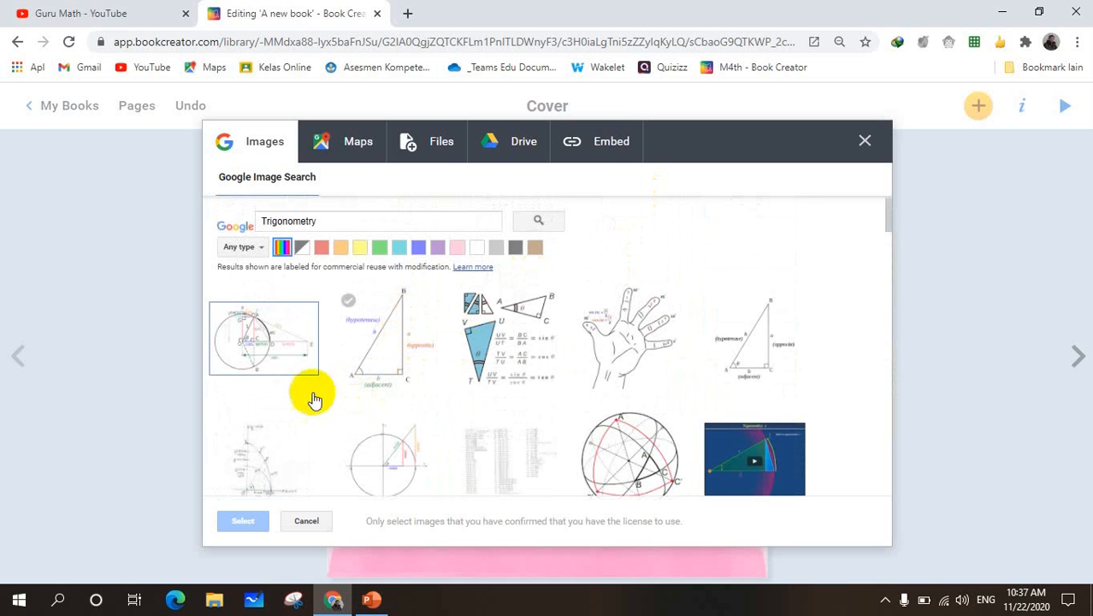
pyautogui.click(276, 349)
pyautogui.click(243, 521)
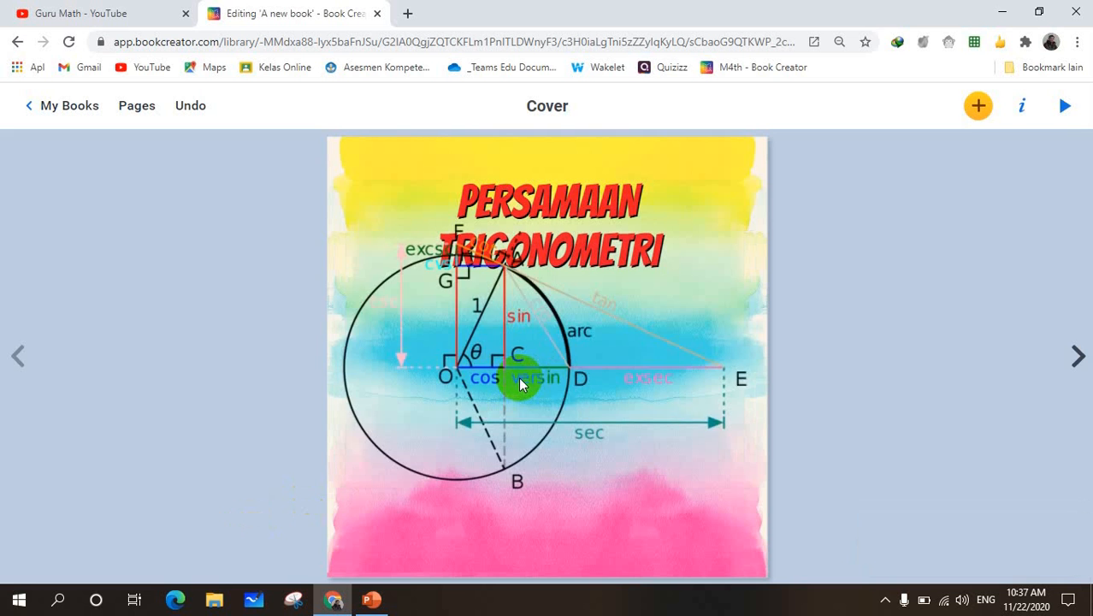
# Shrink the circle diagram and place it in the middle of the cover, below the title.
pyautogui.moveTo(774, 270); pyautogui.dragTo(622, 363)
pyautogui.moveTo(505, 430); pyautogui.dragTo(561, 384)
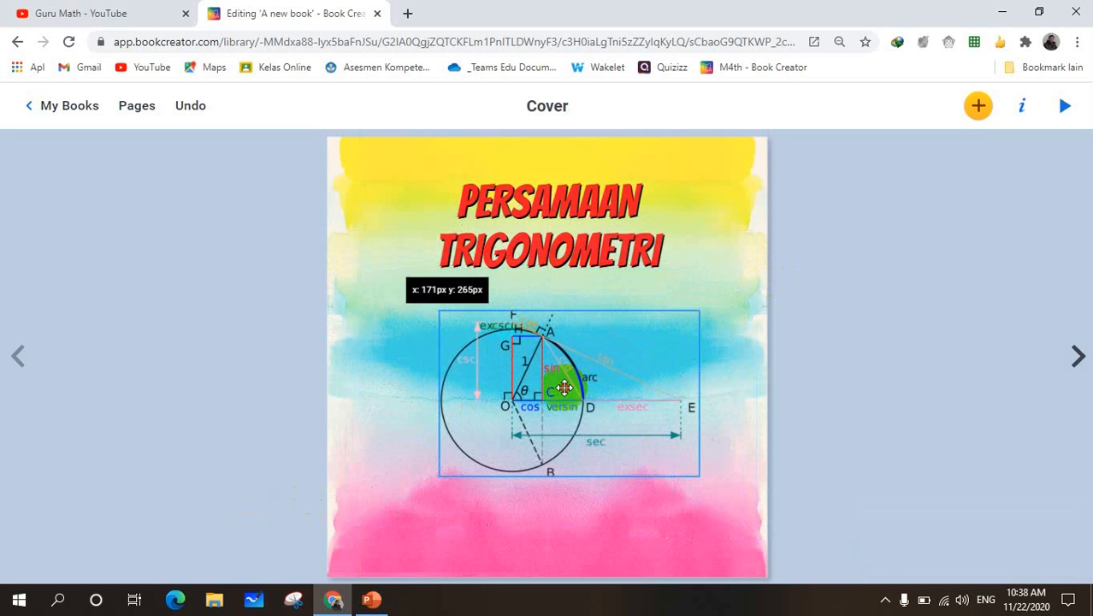
pyautogui.moveTo(435, 476); pyautogui.dragTo(421, 492)
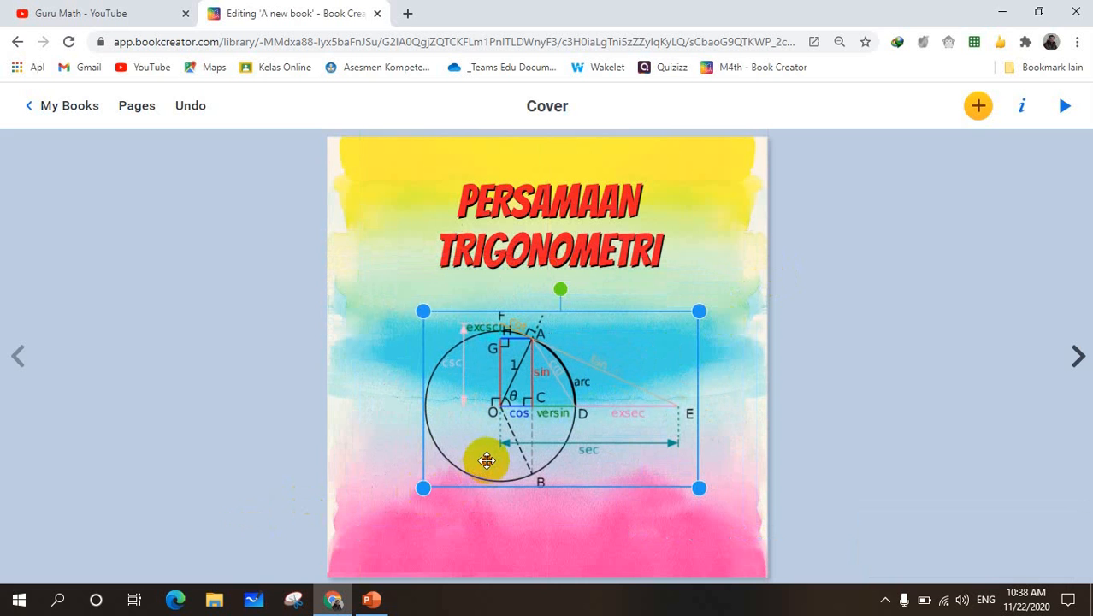
pyautogui.moveTo(486, 456); pyautogui.dragTo(484, 455)
pyautogui.click(928, 527)
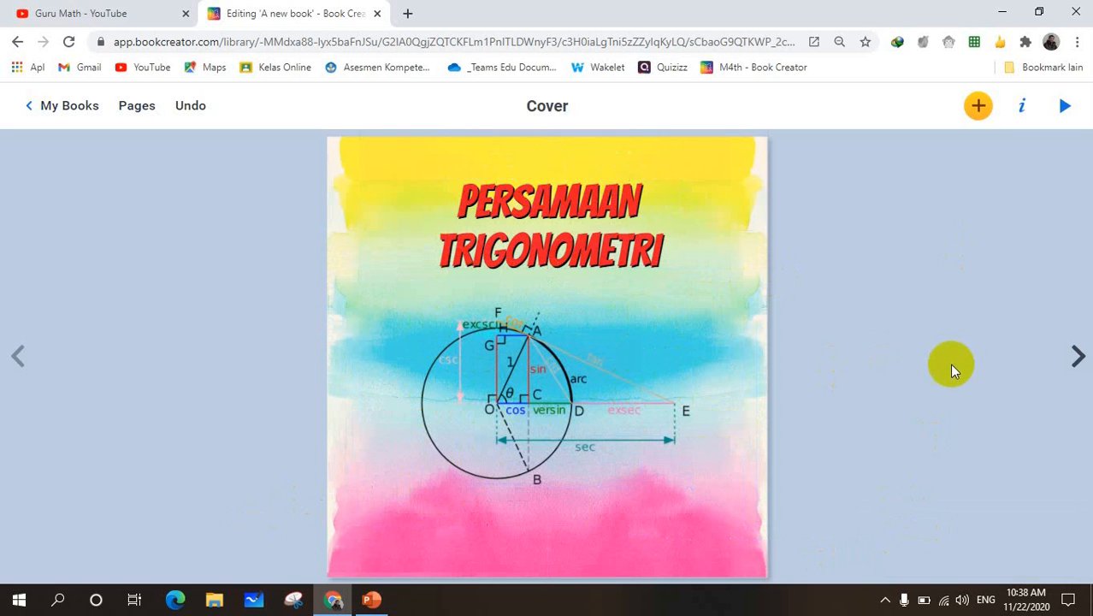
# Go to page 2 and add the comic layout with one wide panel above two square panels.
pyautogui.click(1078, 360)
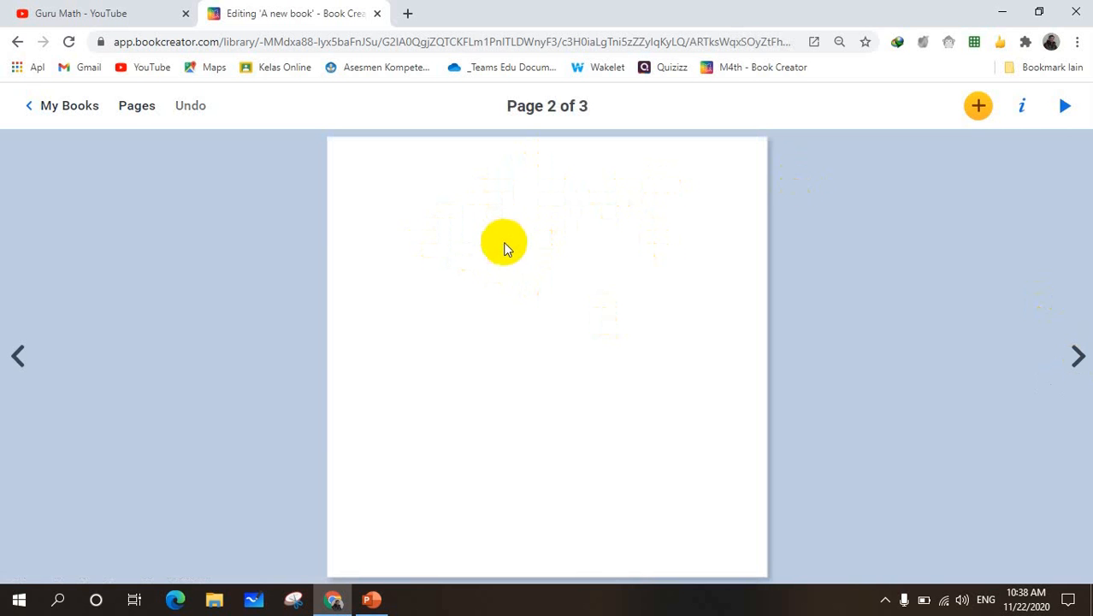
pyautogui.click(981, 108)
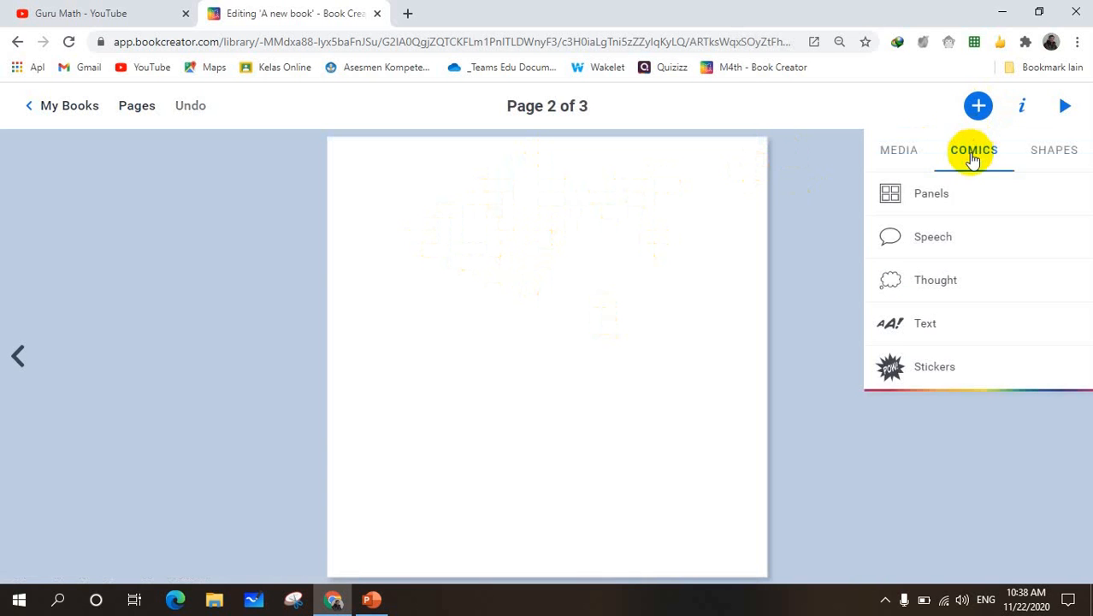
pyautogui.click(938, 197)
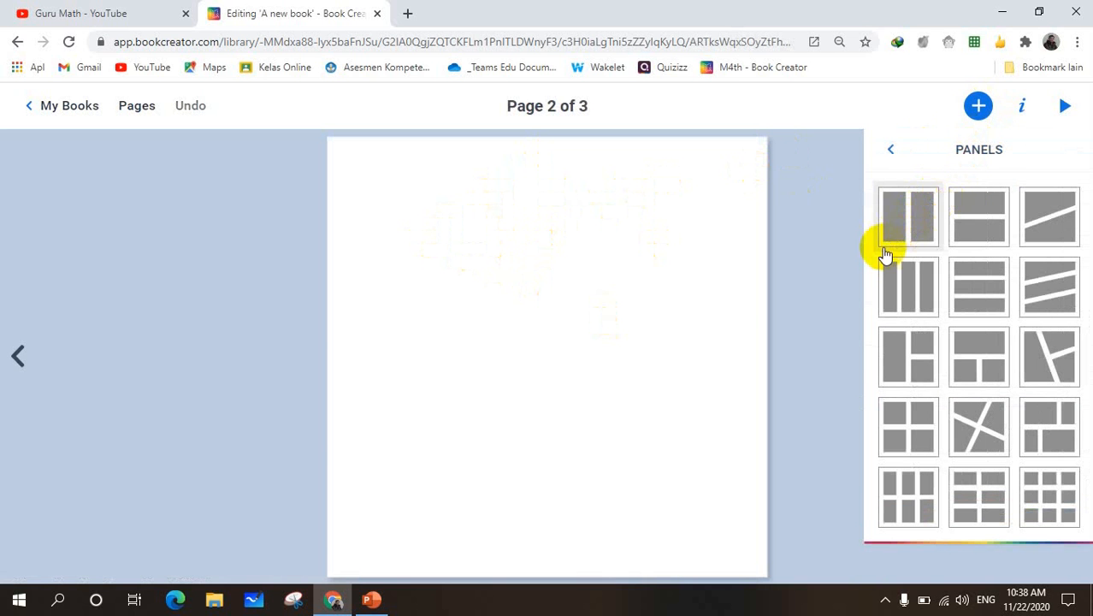
pyautogui.click(993, 356)
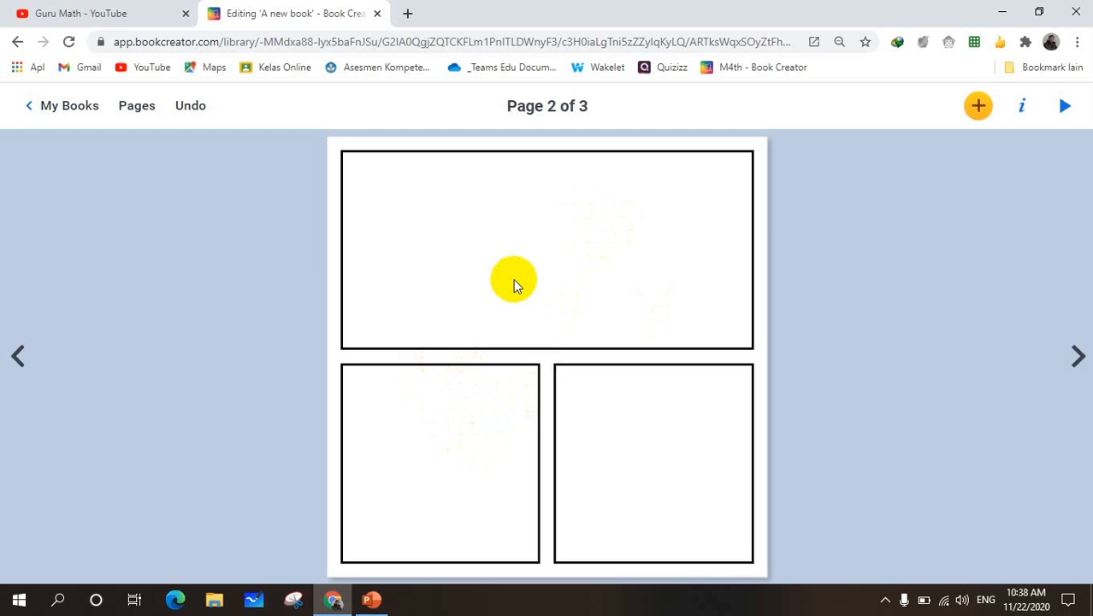
# Fill the wide upper panel with the Capture image file from the comic folder.
pyautogui.click(563, 238)
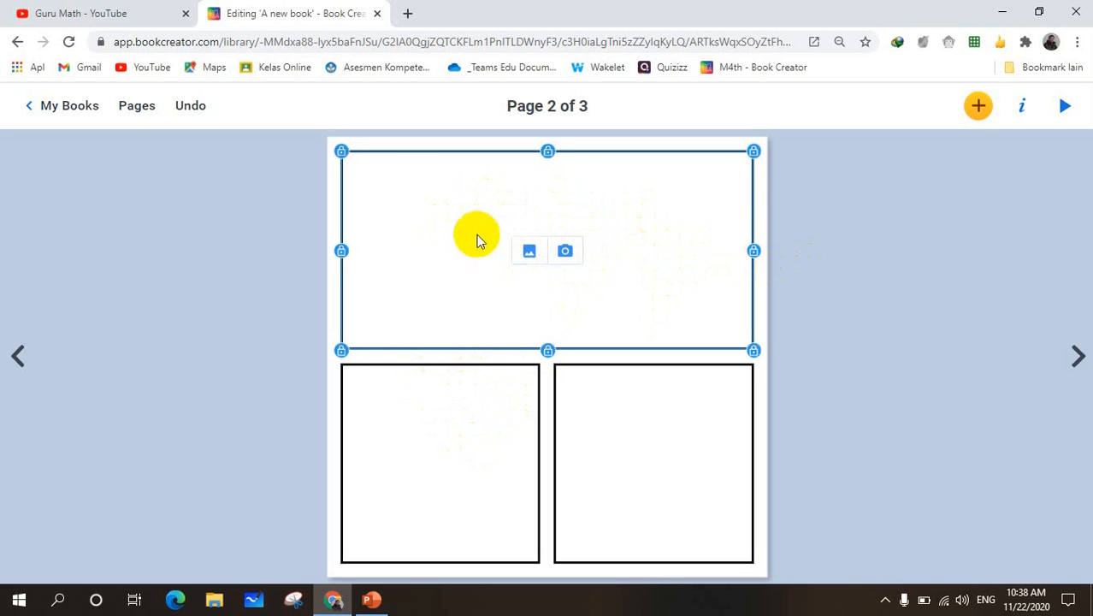
pyautogui.click(787, 311)
pyautogui.click(603, 276)
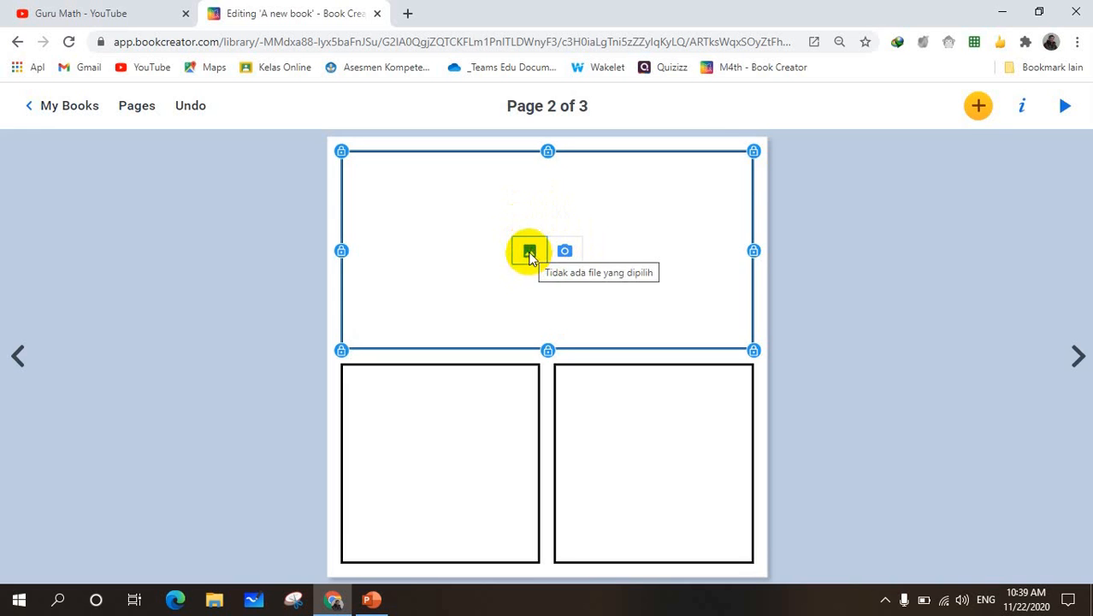
pyautogui.click(529, 253)
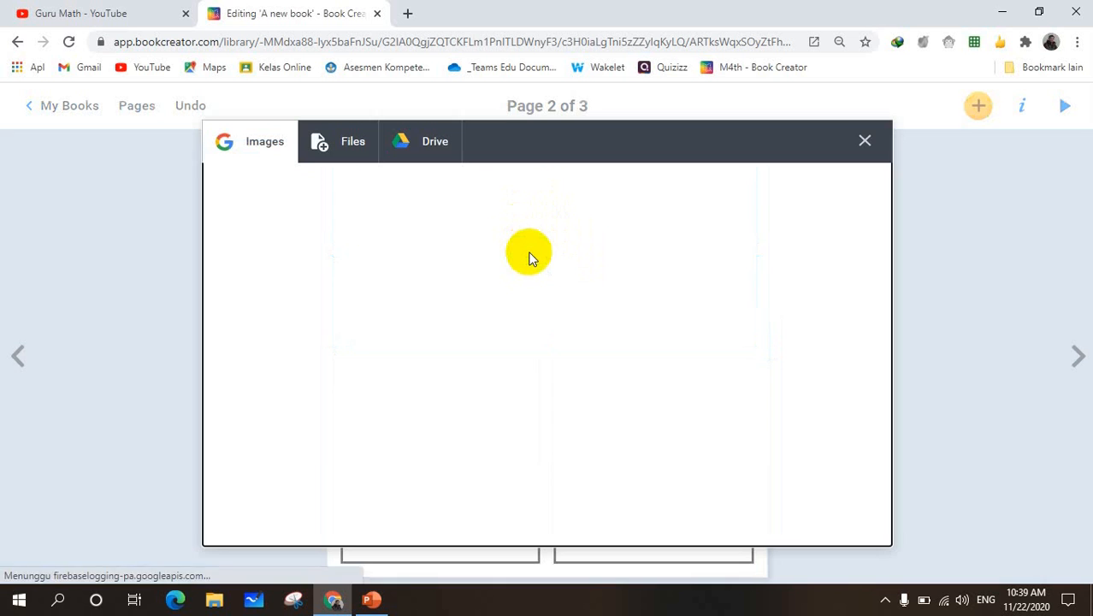
pyautogui.click(338, 148)
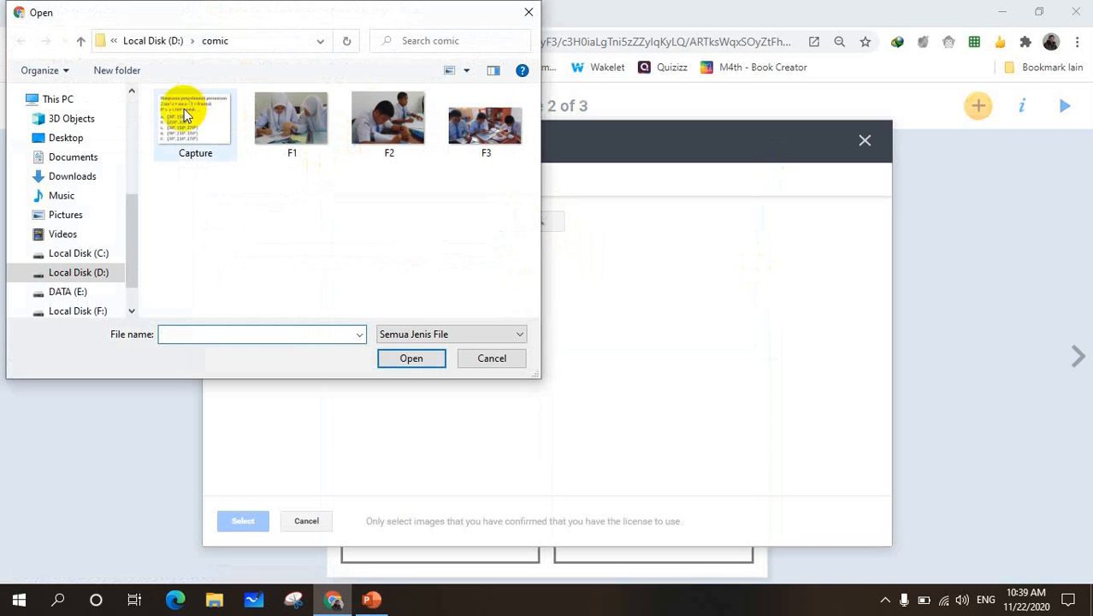
pyautogui.click(187, 118)
pyautogui.click(408, 358)
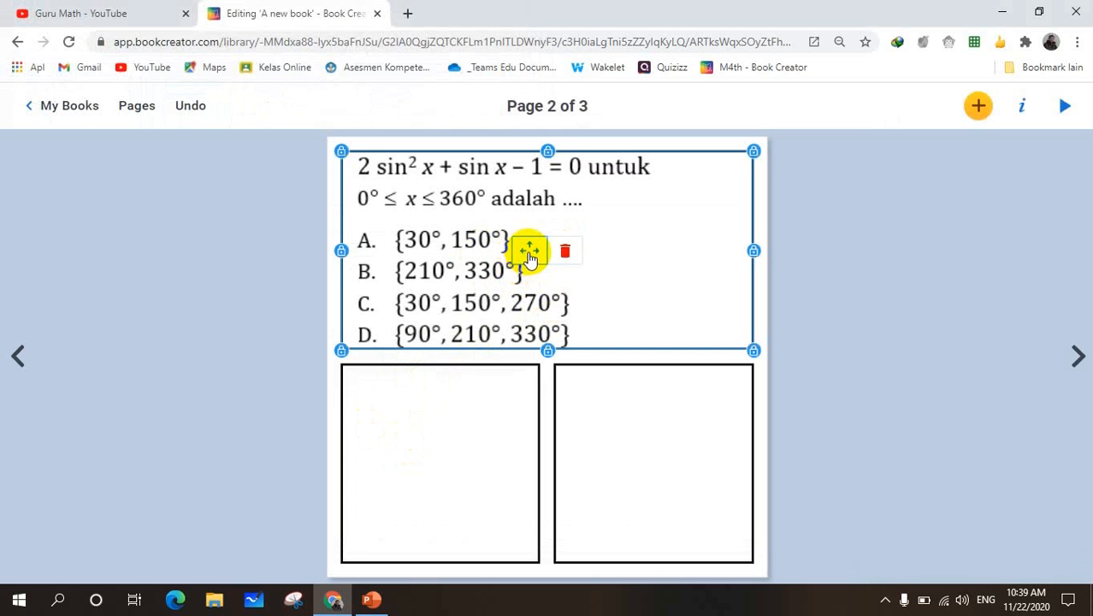
# Shrink and reposition the question image inside the wide panel so the whole question and answers A to E fit on its left side.
pyautogui.click(530, 259)
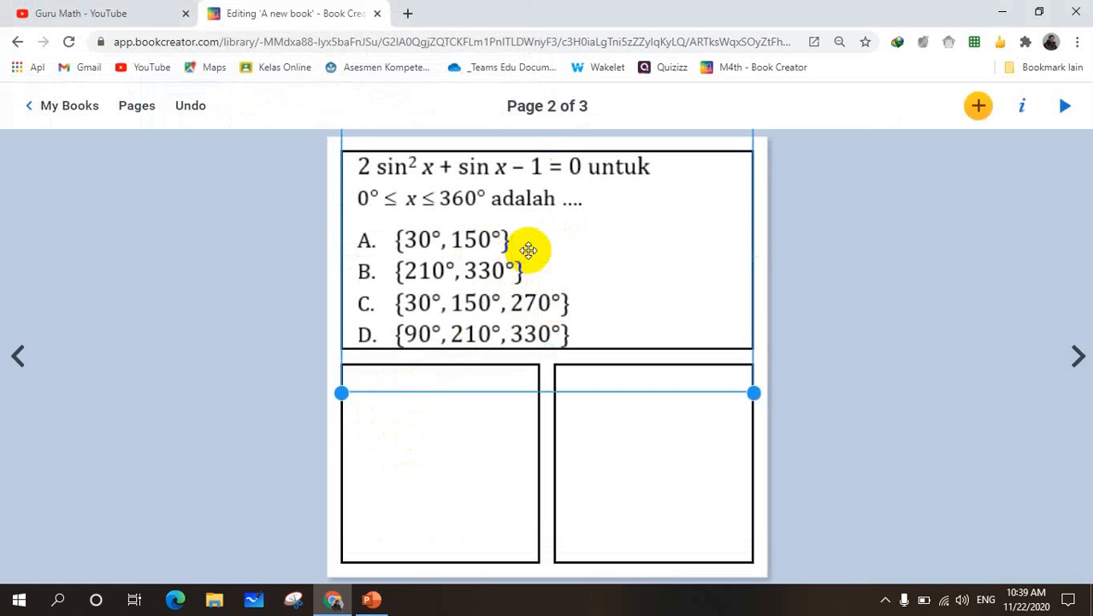
pyautogui.moveTo(341, 391); pyautogui.dragTo(398, 342)
pyautogui.moveTo(552, 246); pyautogui.dragTo(529, 276)
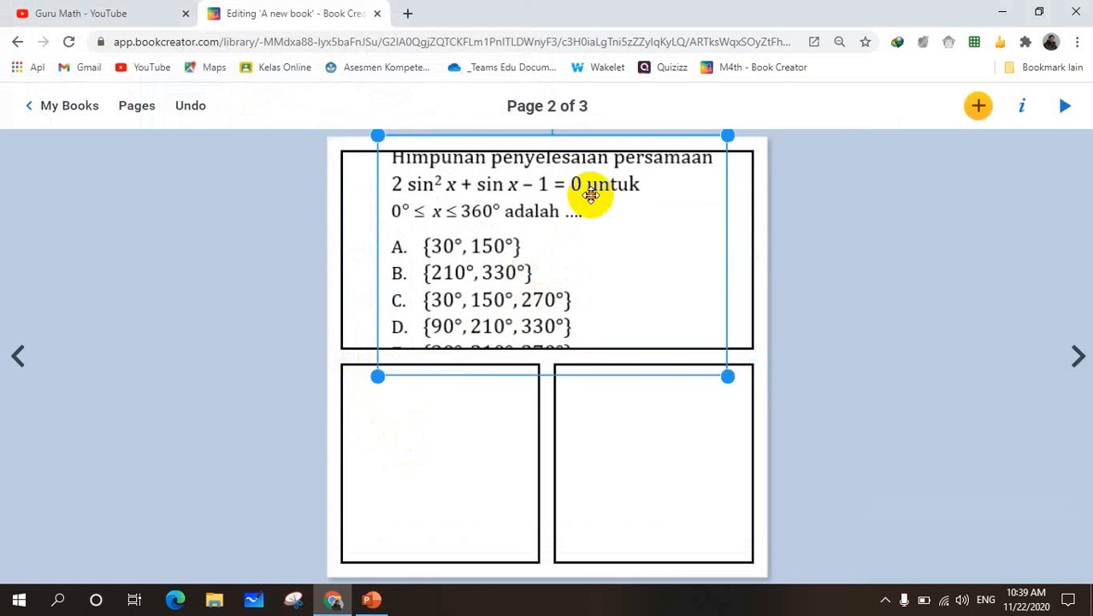
pyautogui.moveTo(718, 164); pyautogui.dragTo(670, 208)
pyautogui.moveTo(579, 272); pyautogui.dragTo(574, 221)
pyautogui.moveTo(669, 357); pyautogui.dragTo(642, 341)
pyautogui.moveTo(593, 271); pyautogui.dragTo(593, 274)
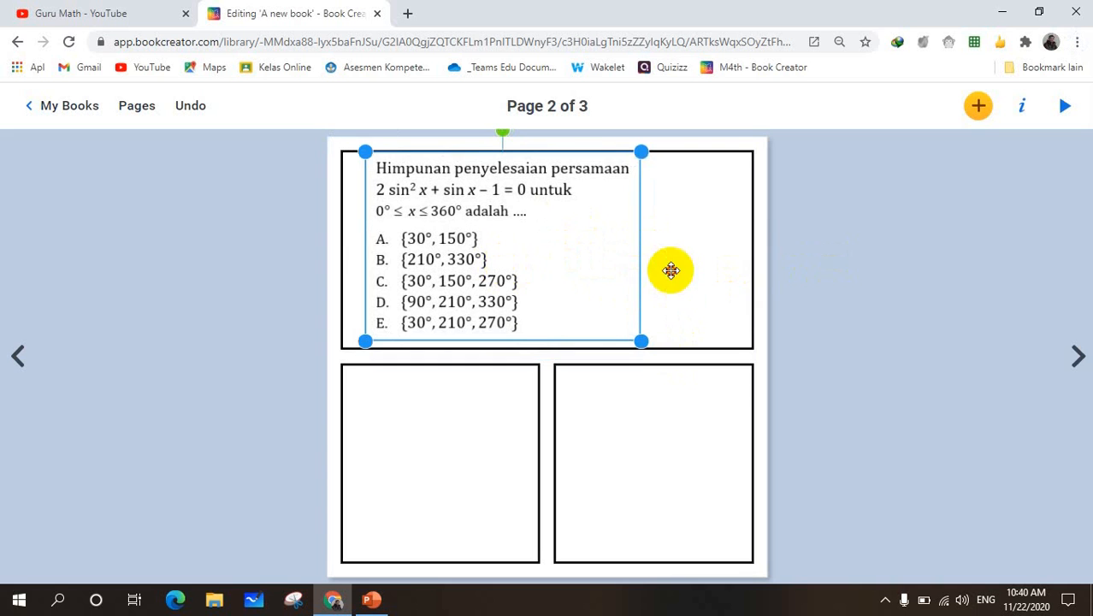
pyautogui.click(785, 278)
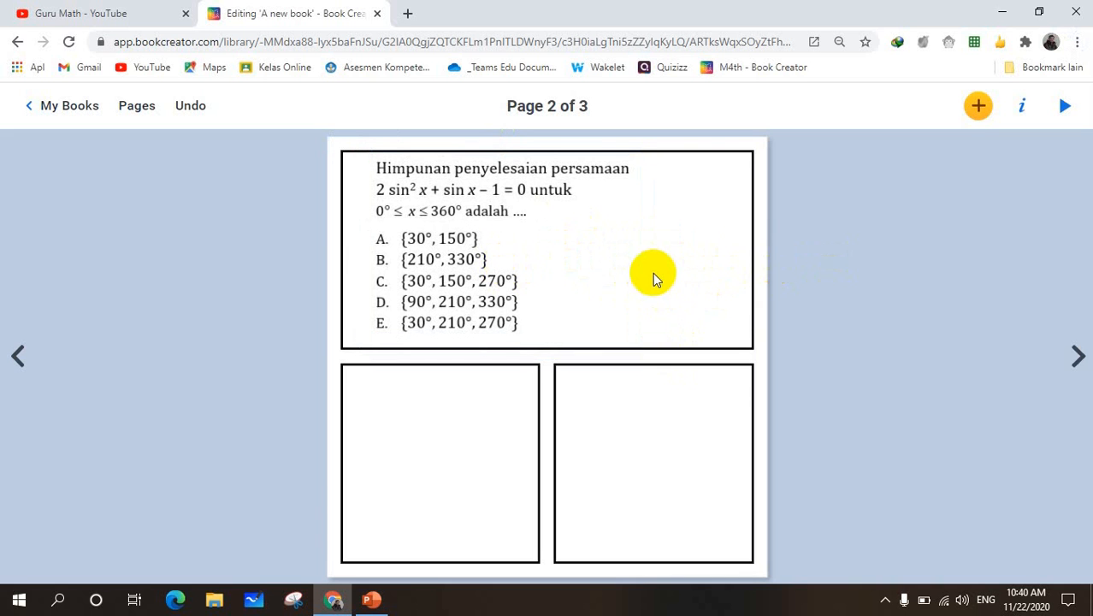
# Search Google images for "think cartoon" and insert the thinking boy with his hand on his chin on page 2.
pyautogui.click(980, 108)
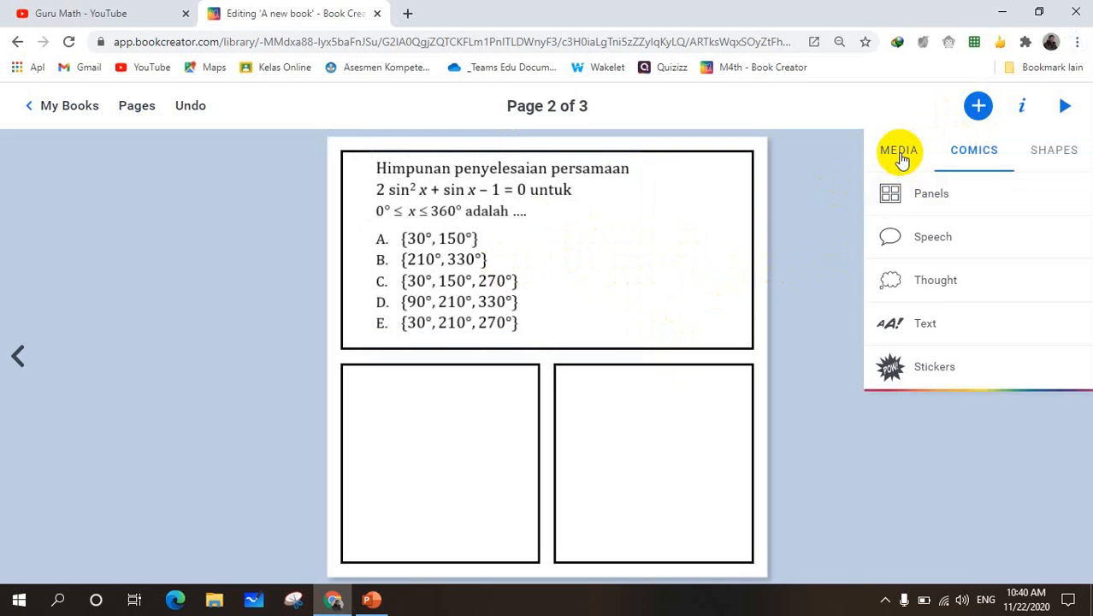
pyautogui.click(900, 152)
pyautogui.click(922, 191)
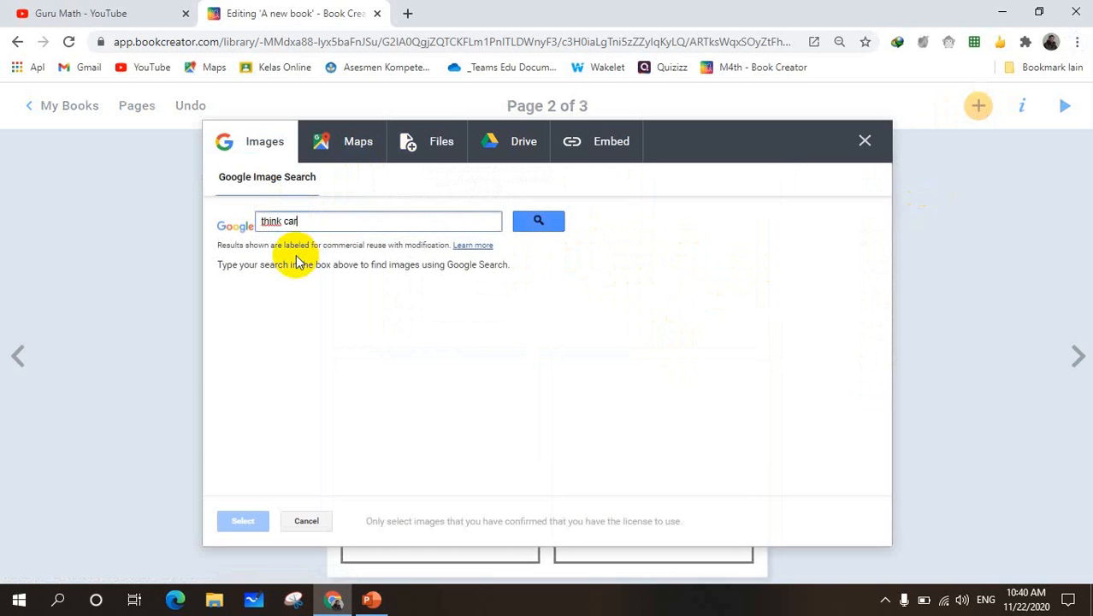
pyautogui.press('Return')
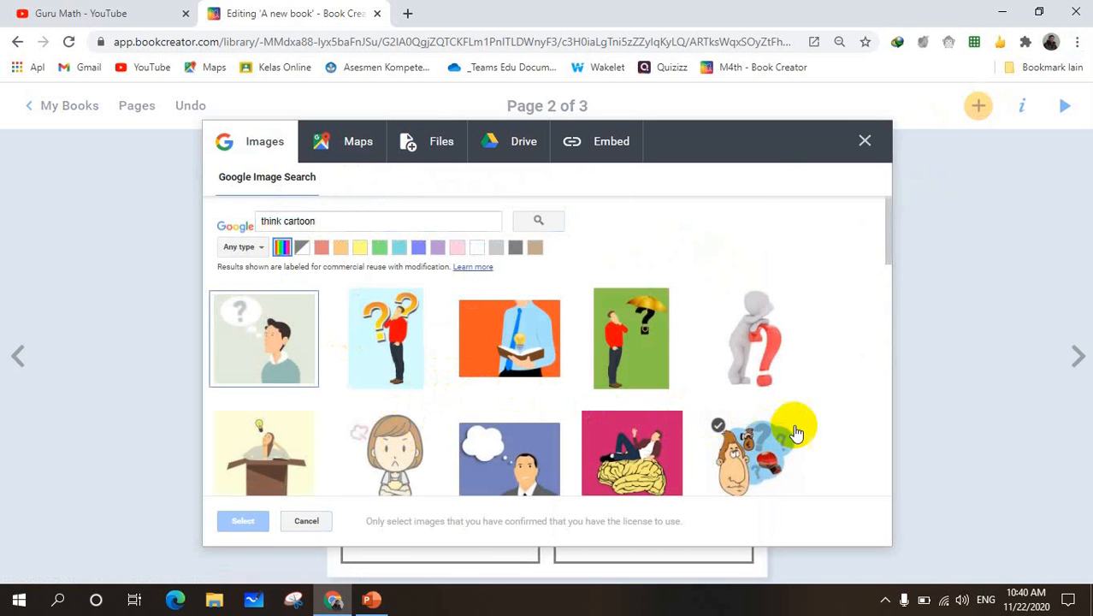
pyautogui.scroll(-1, 839, 408)
pyautogui.scroll(-4, 835, 402)
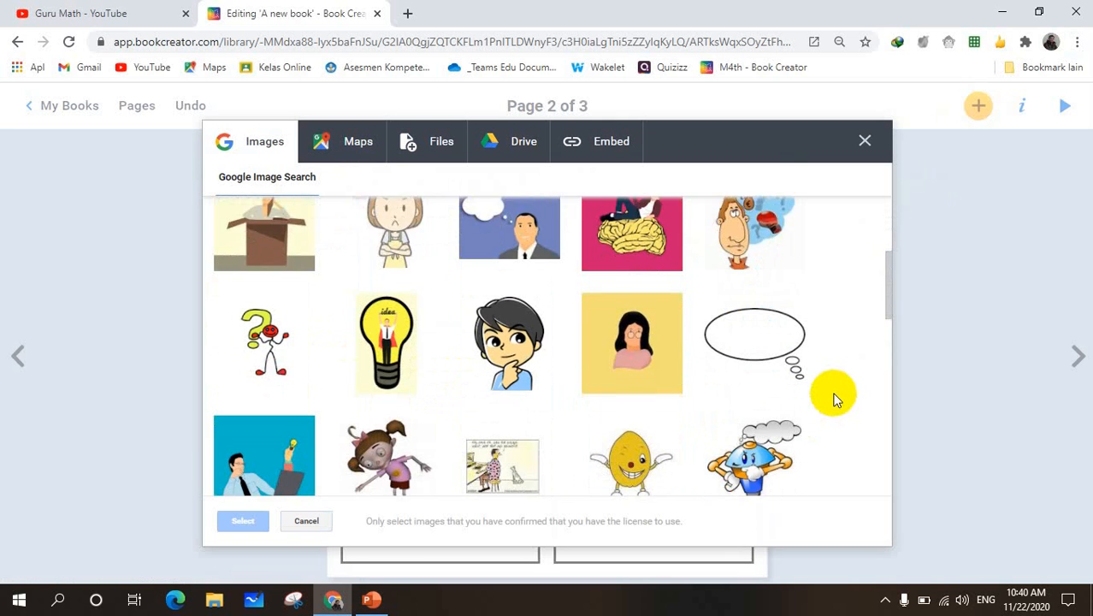
pyautogui.click(513, 273)
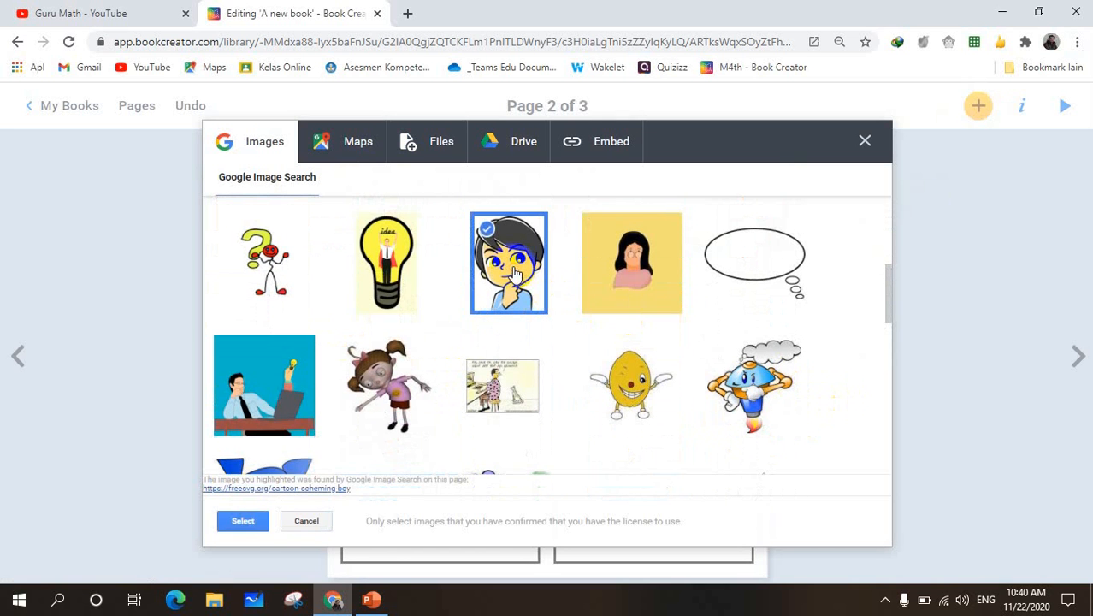
pyautogui.click(242, 522)
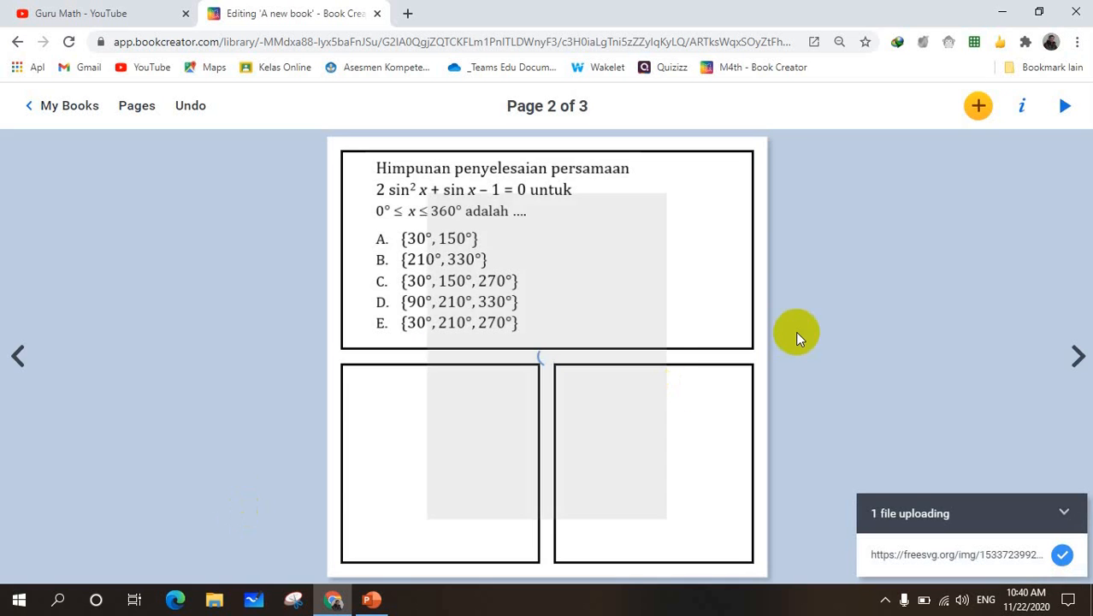
# Shrink the thinking boy image and place it beside the answer options in the wide panel.
pyautogui.moveTo(667, 196); pyautogui.dragTo(699, 272)
pyautogui.moveTo(629, 205); pyautogui.dragTo(626, 204)
pyautogui.click(788, 292)
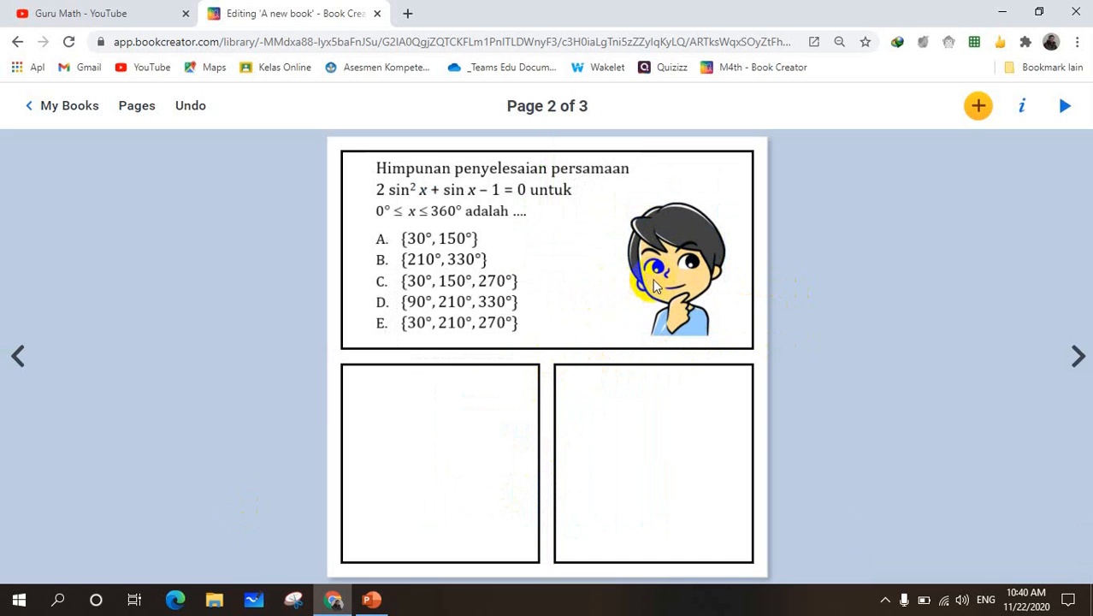
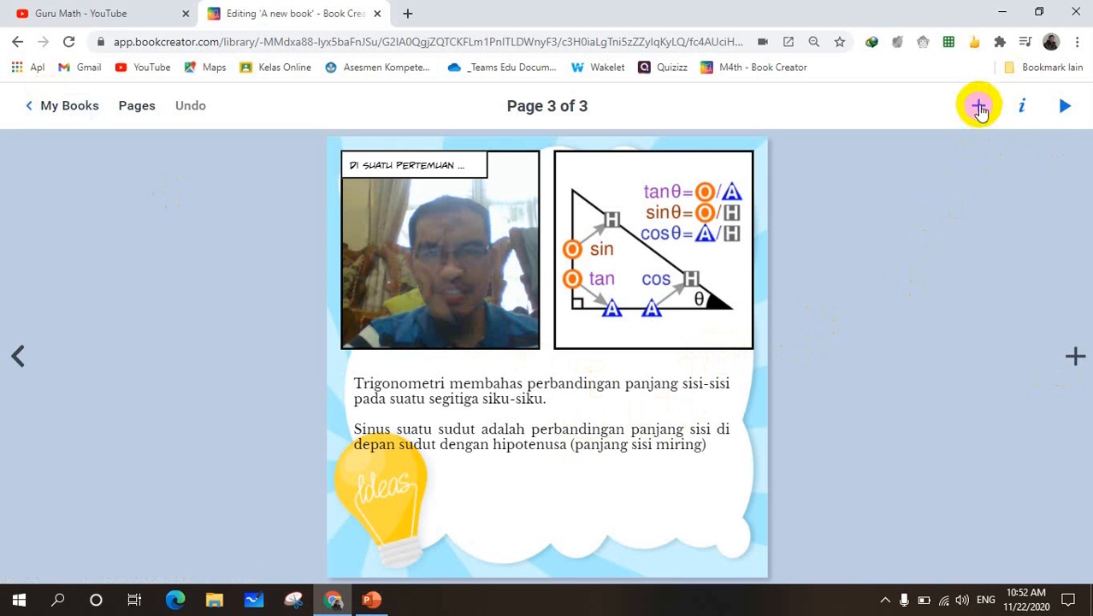
# Add page 4 after page 3 and apply the slanted comic layout with one tall panel and two stacked panels.
pyautogui.click(1075, 358)
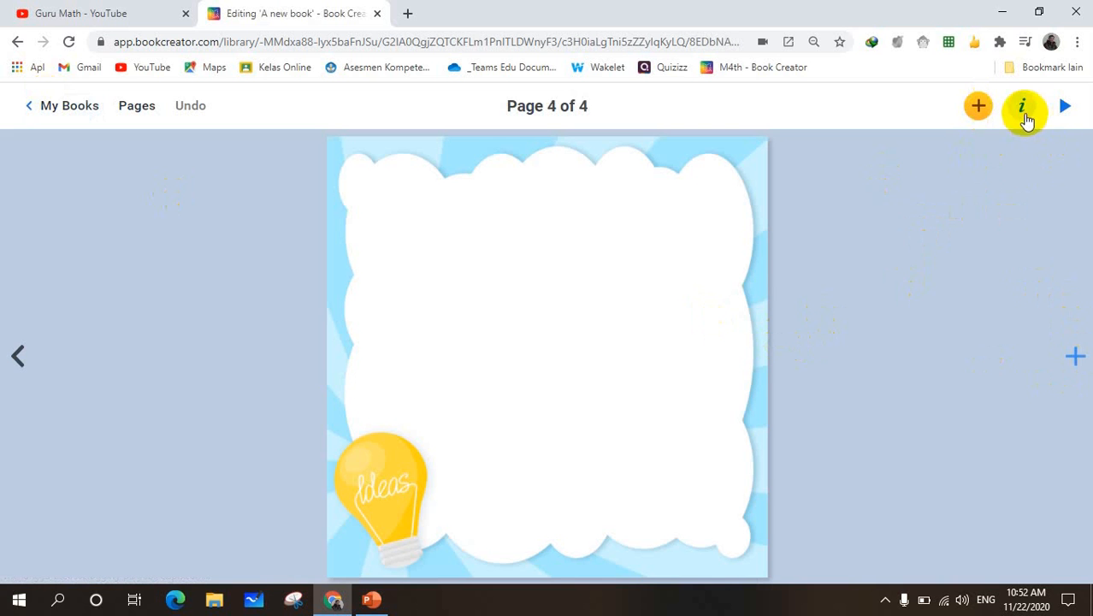
pyautogui.click(1025, 116)
pyautogui.scroll(-2, 1035, 329)
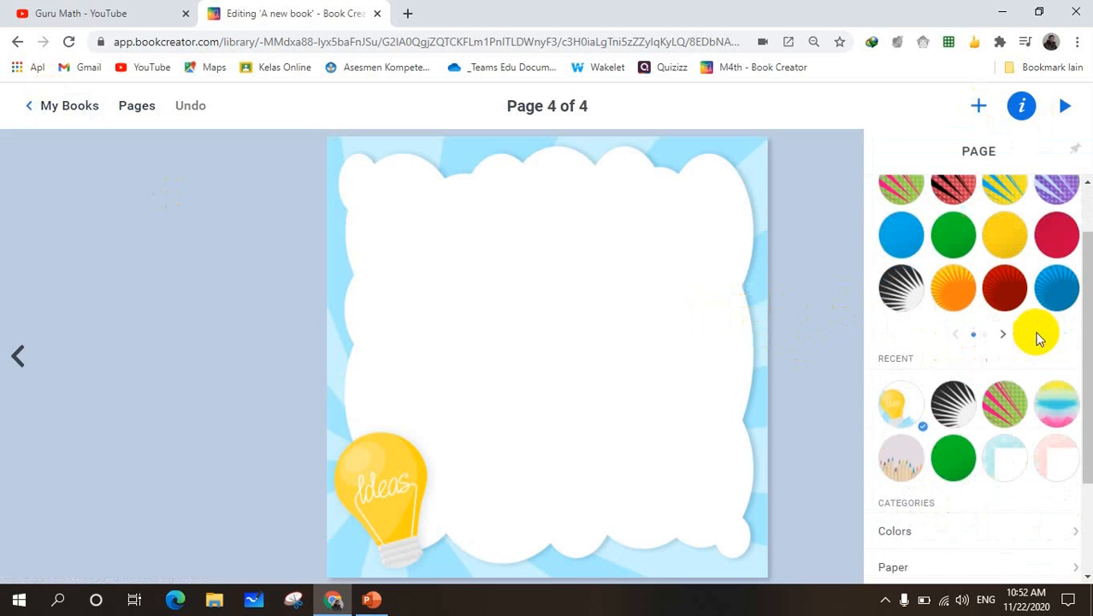
pyautogui.scroll(2, 1027, 382)
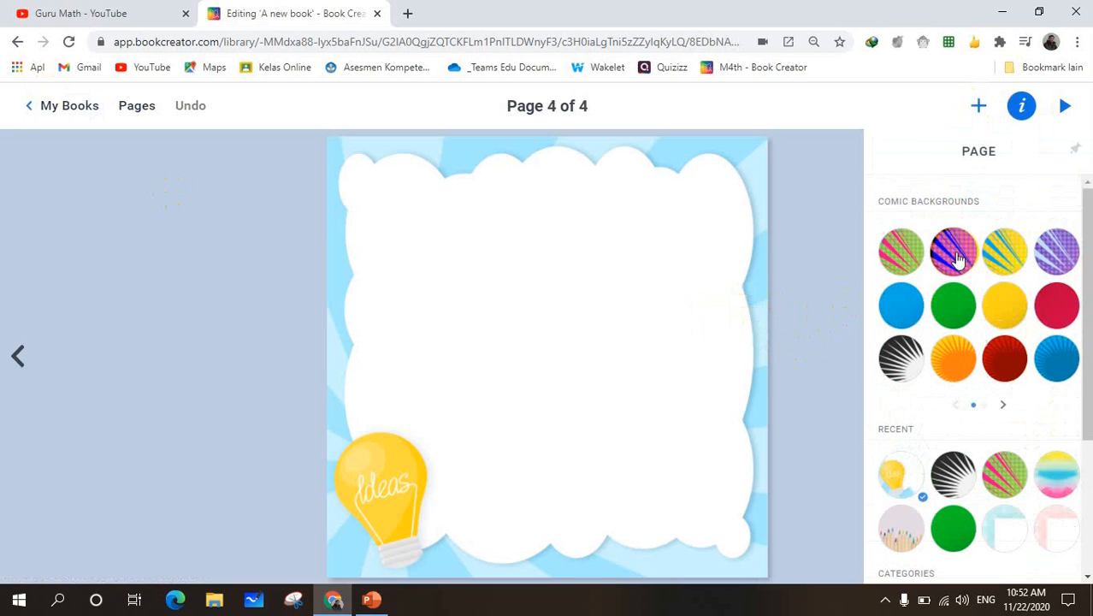
pyautogui.click(977, 109)
pyautogui.click(936, 203)
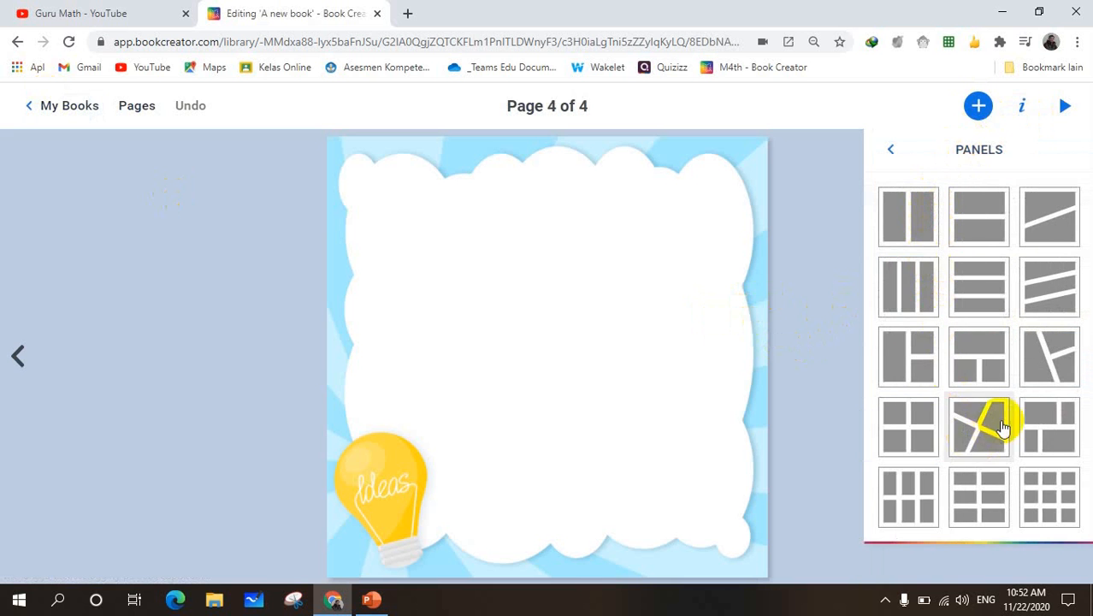
pyautogui.click(1059, 371)
# Fill the tall left panel with the skyscraper-by-the-water photo from a Google image search for "building".
pyautogui.click(426, 390)
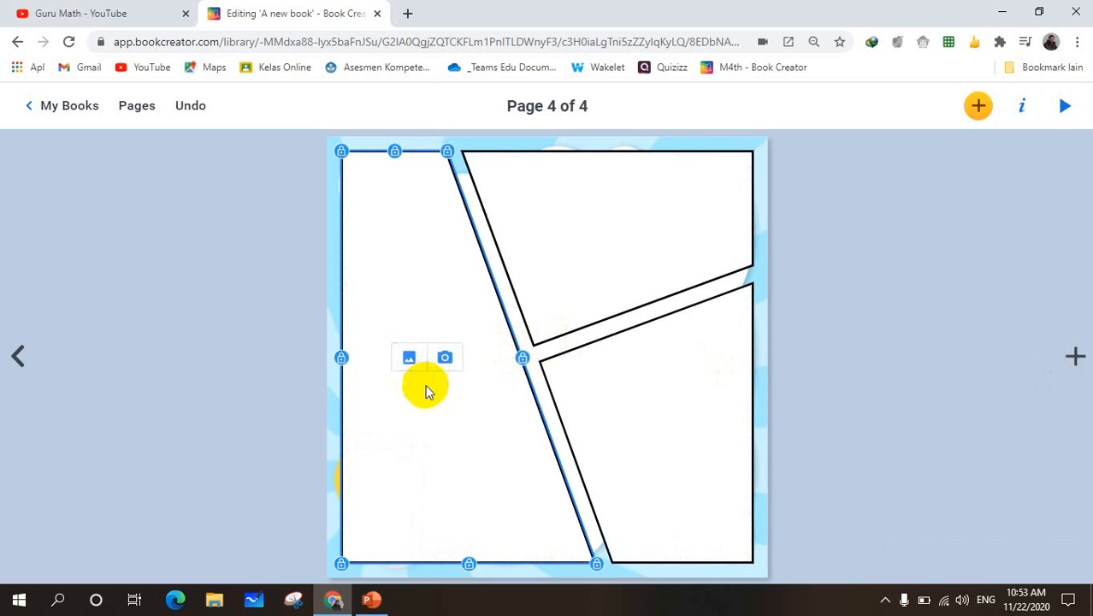
pyautogui.click(411, 359)
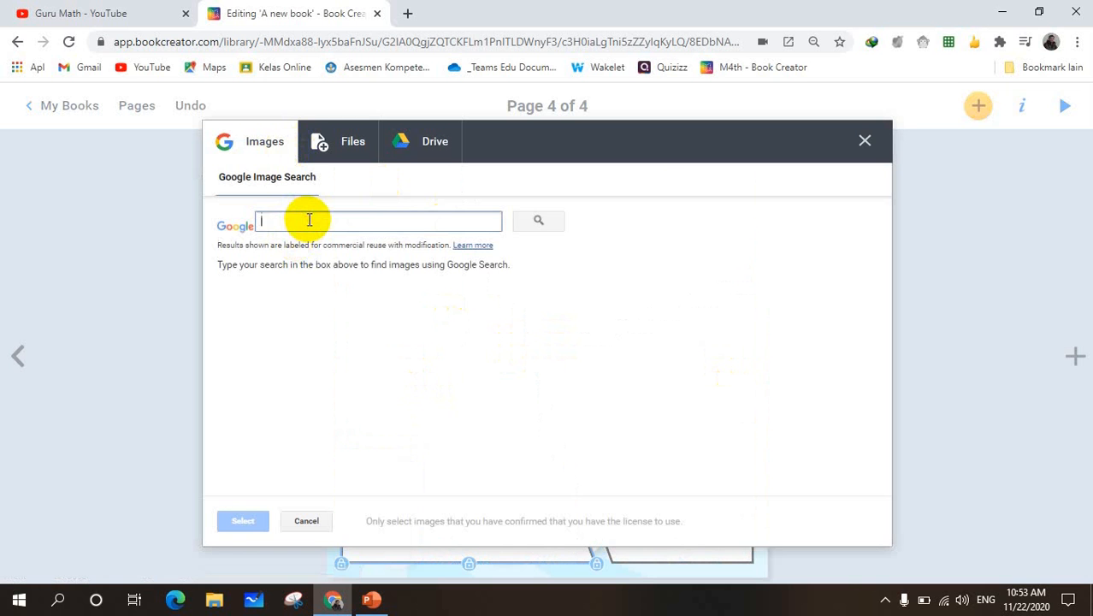
pyautogui.write('building')
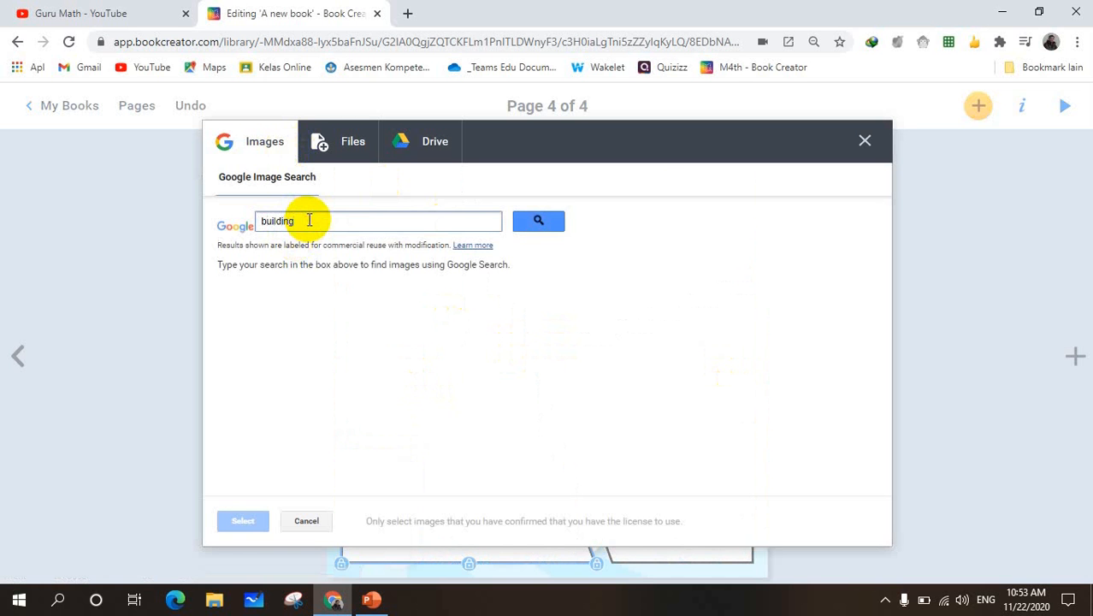
pyautogui.click(539, 221)
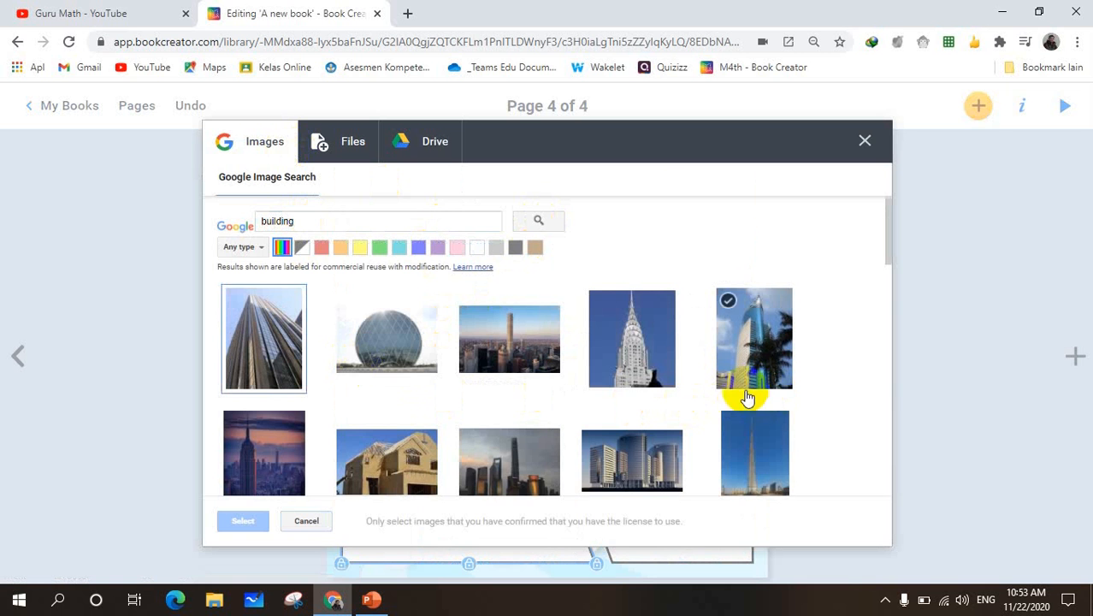
pyautogui.click(363, 330)
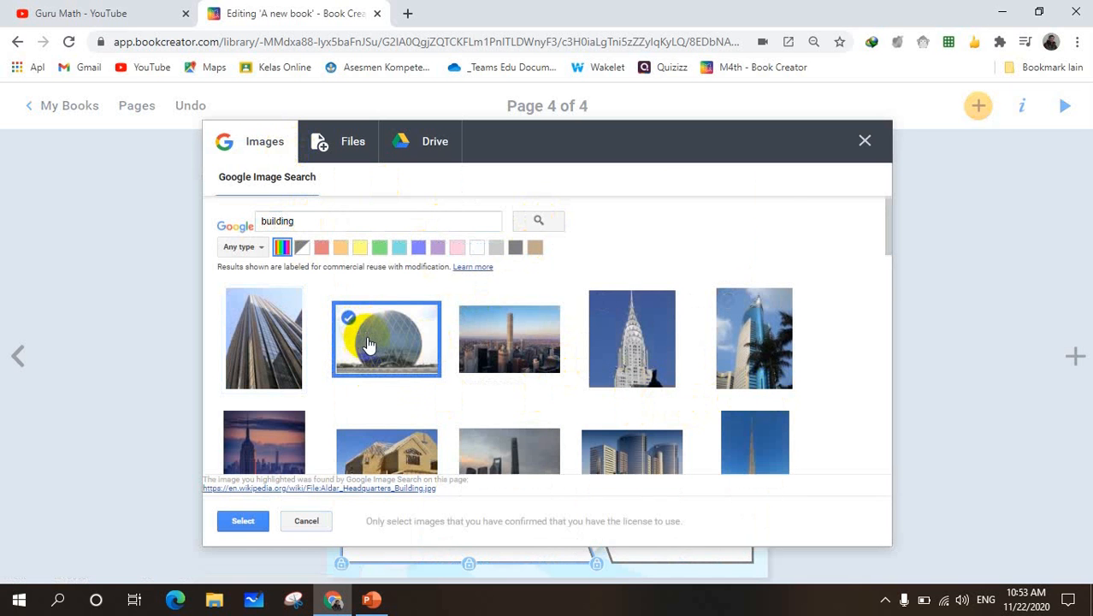
pyautogui.scroll(-2, 368, 343)
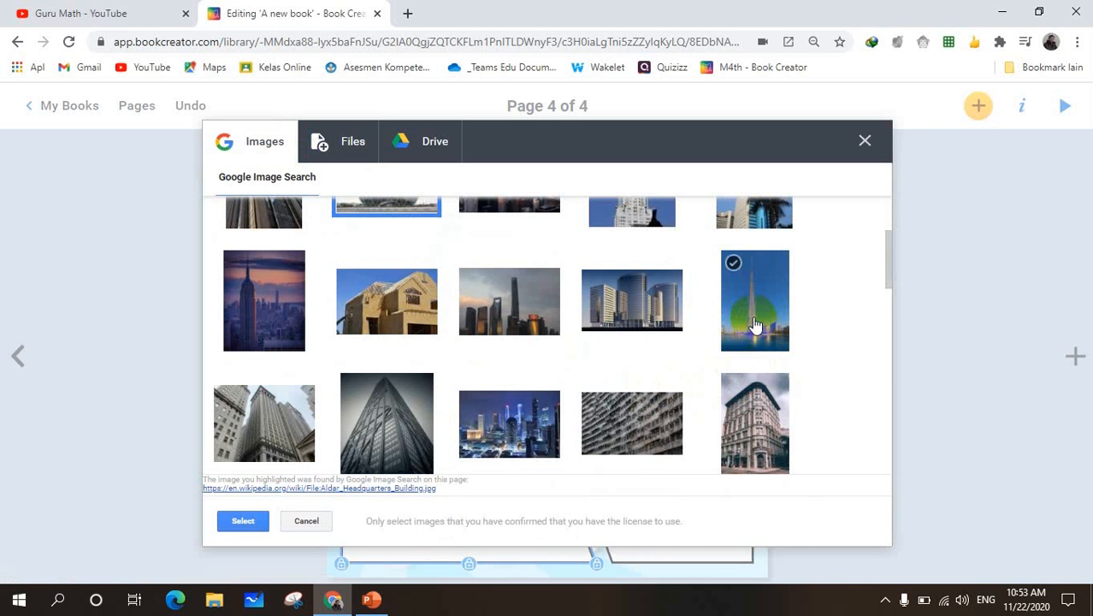
pyautogui.click(756, 325)
pyautogui.click(250, 520)
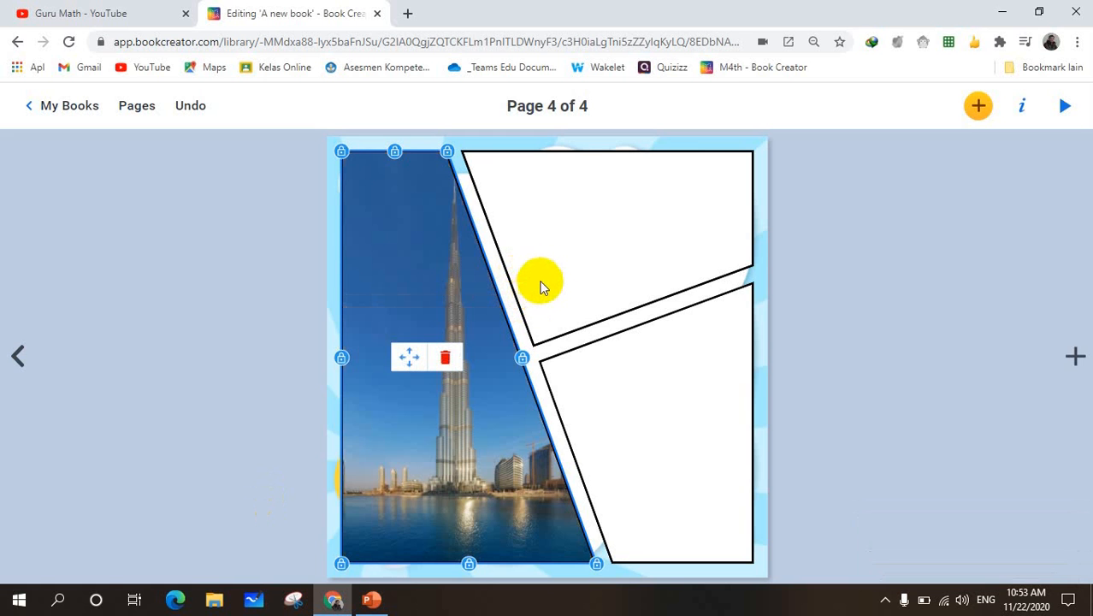
# Fill the upper right panel with the photo of a single tree on a grassy slope from a Google image search for "tree".
pyautogui.click(579, 247)
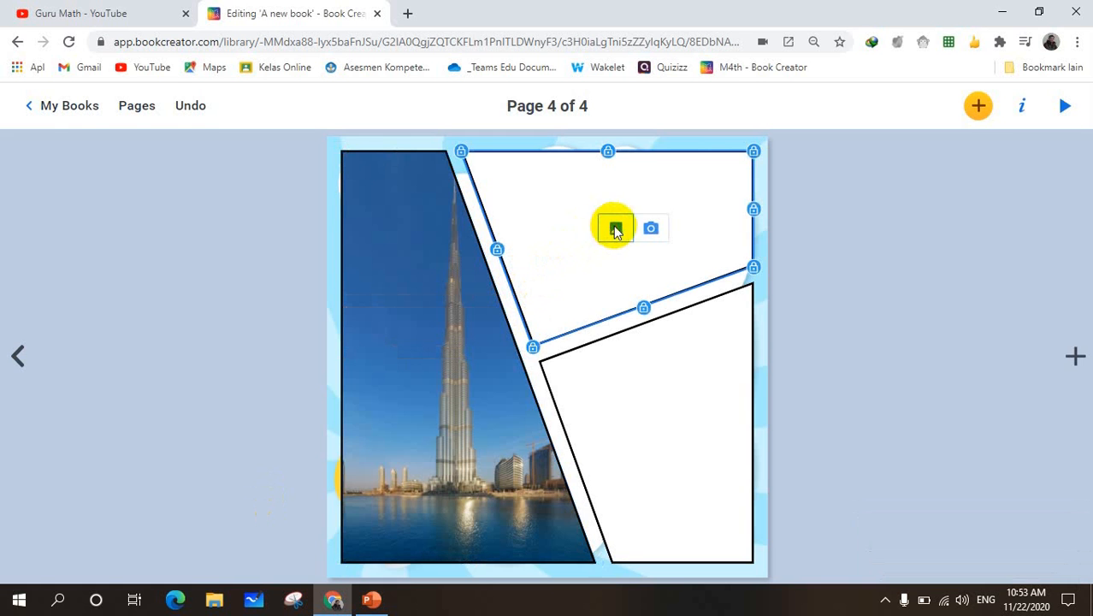
pyautogui.click(616, 230)
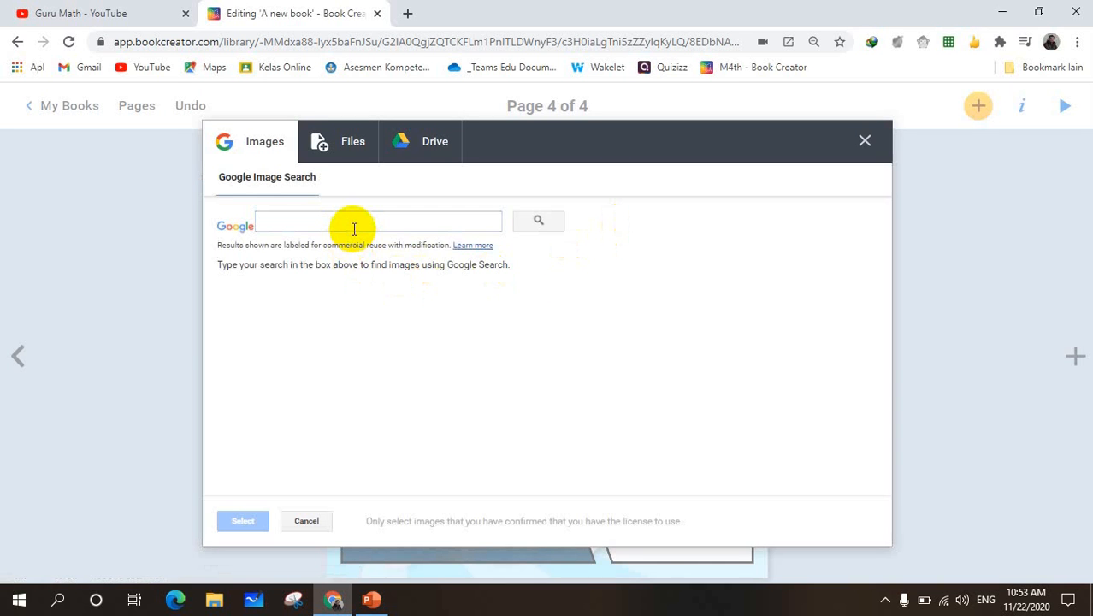
pyautogui.click(355, 229)
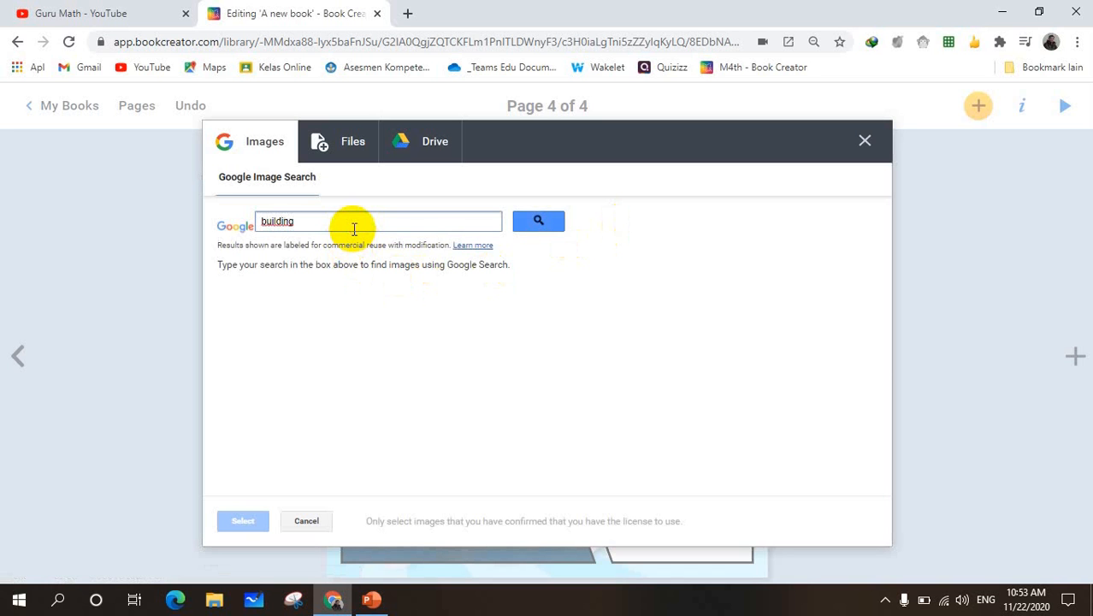
pyautogui.moveTo(352, 227); pyautogui.dragTo(242, 232)
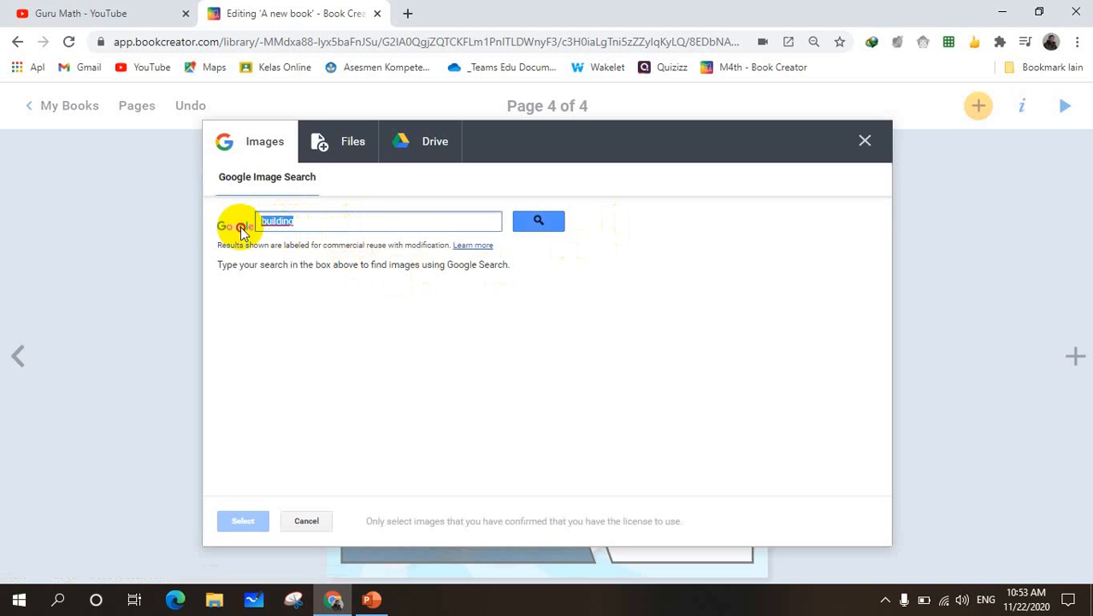
pyautogui.press('Return')
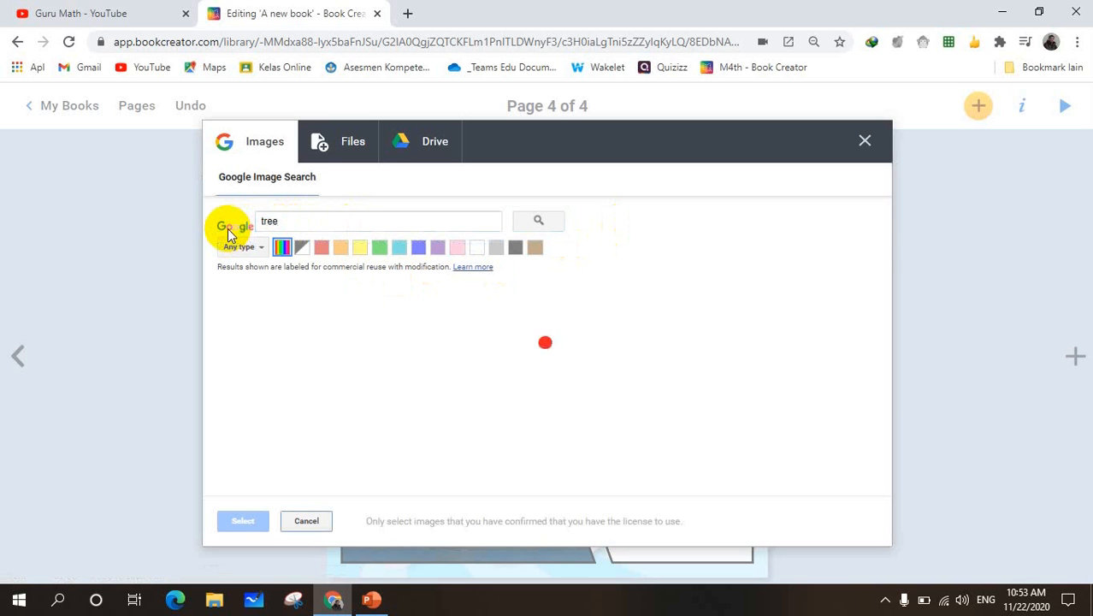
pyautogui.click(394, 349)
pyautogui.click(300, 355)
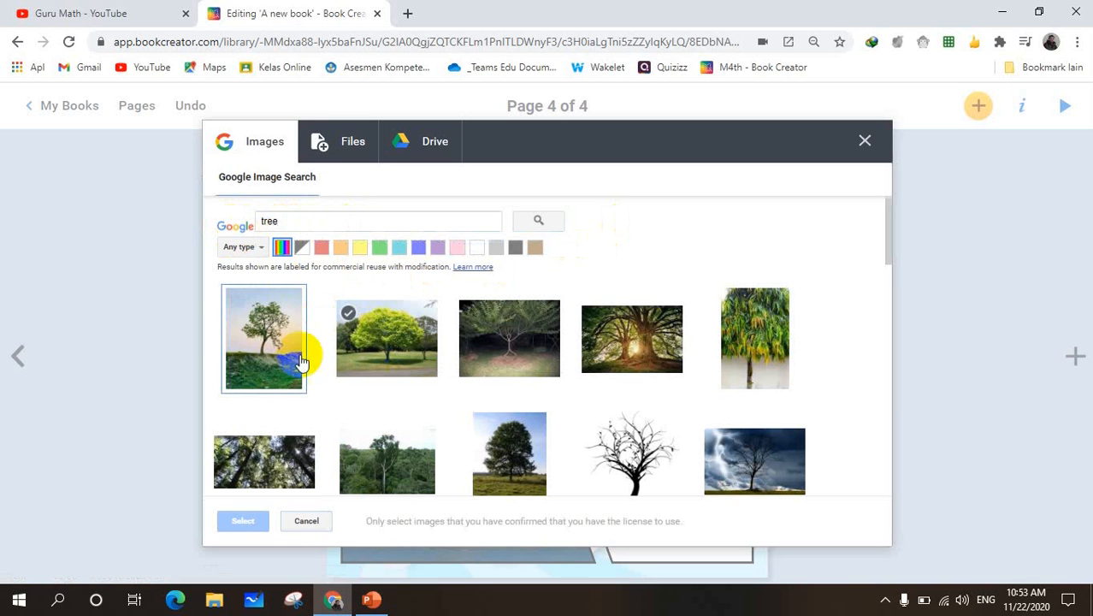
pyautogui.click(267, 359)
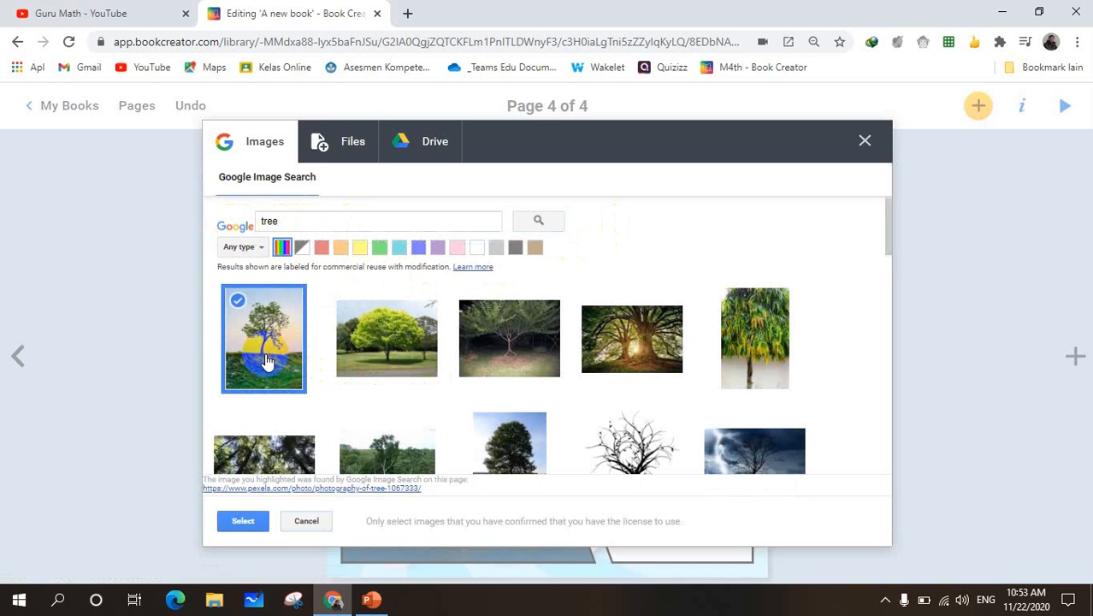
pyautogui.click(244, 521)
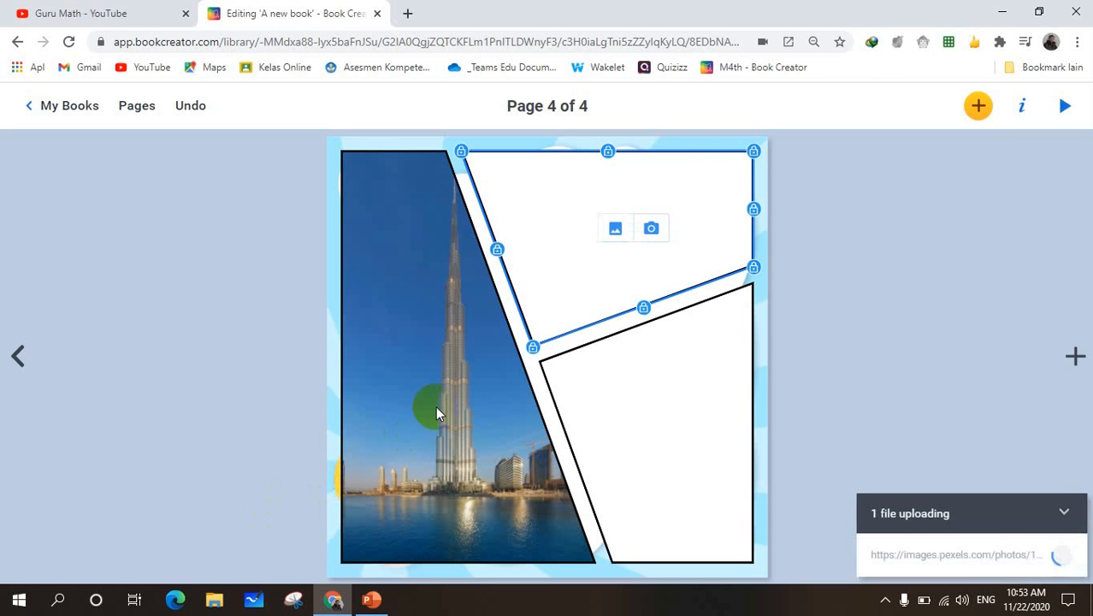
# Adjust the size and position of the tree photo within the upper right panel, keeping the panel fully covered, and select the empty lower panel.
pyautogui.click(645, 421)
pyautogui.click(610, 313)
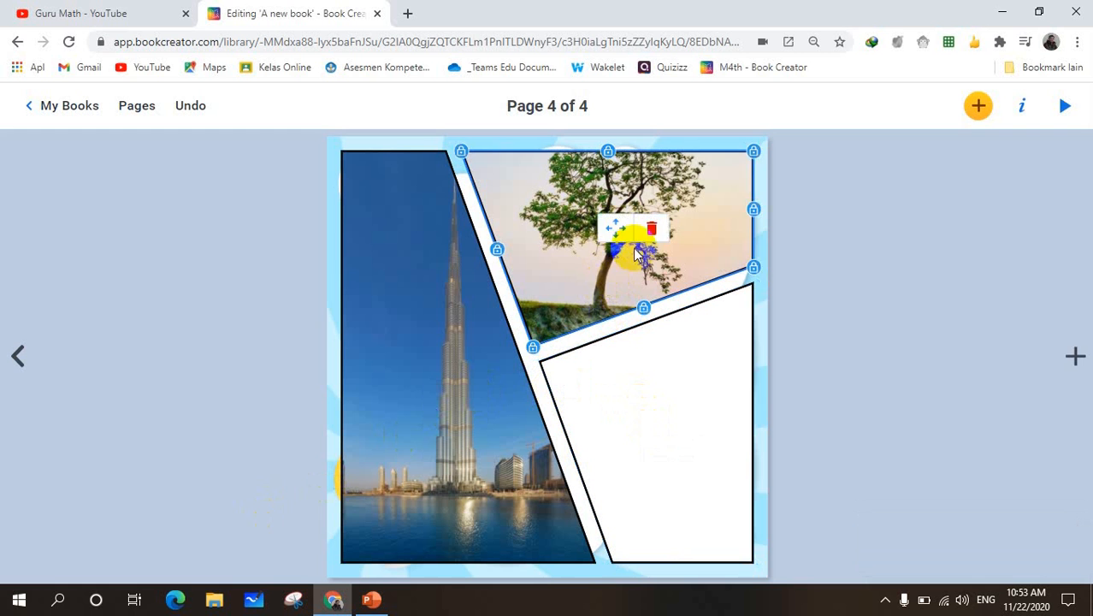
pyautogui.click(615, 229)
pyautogui.click(751, 164)
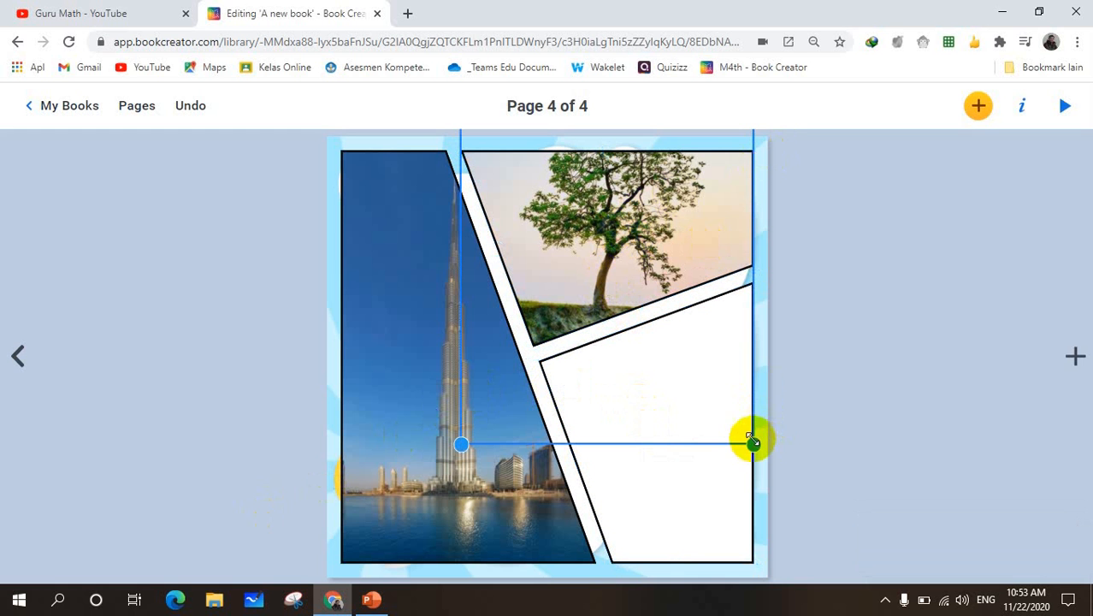
pyautogui.moveTo(752, 441); pyautogui.dragTo(698, 373)
pyautogui.moveTo(643, 268); pyautogui.dragTo(668, 288)
pyautogui.moveTo(720, 387); pyautogui.dragTo(757, 428)
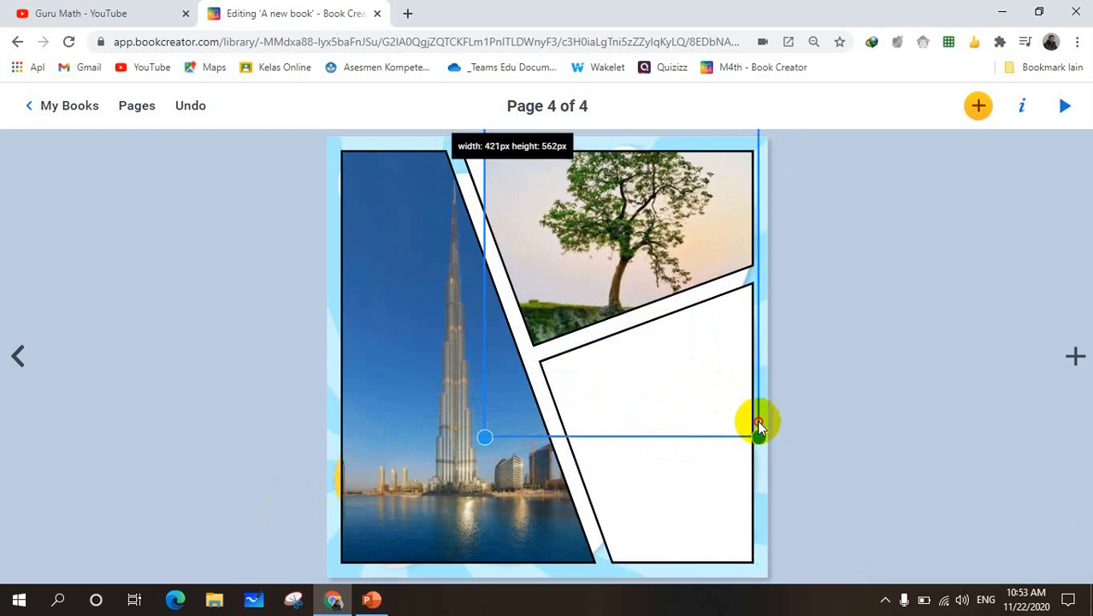
pyautogui.moveTo(621, 293); pyautogui.dragTo(593, 280)
pyautogui.moveTo(739, 423); pyautogui.dragTo(753, 444)
pyautogui.click(666, 498)
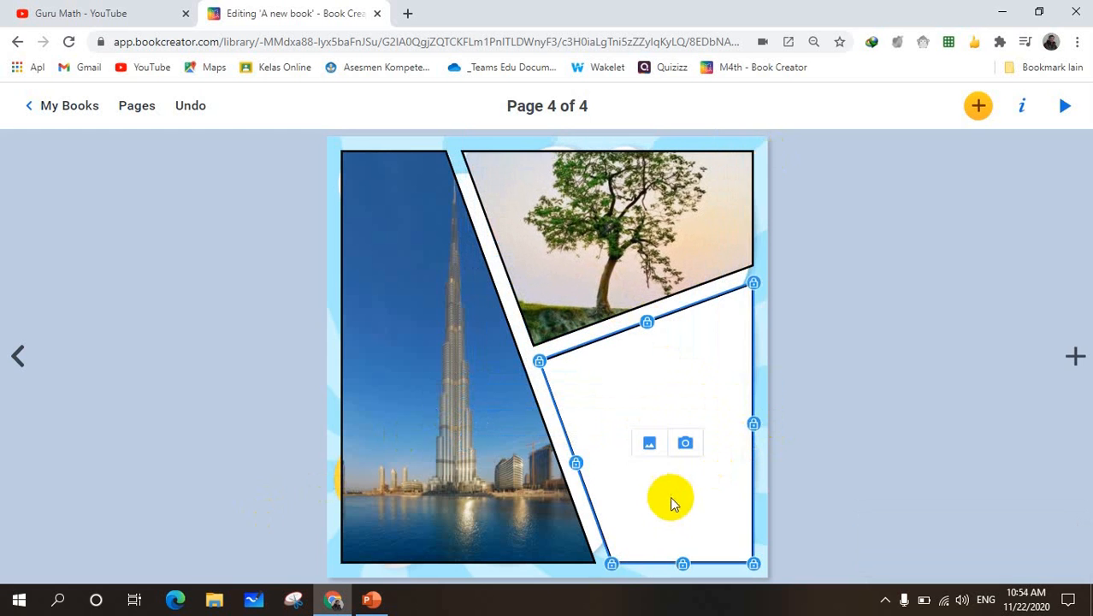
# Fill the lower right panel with the photo of an airliner over an airport from a Google image search for "plane".
pyautogui.click(651, 443)
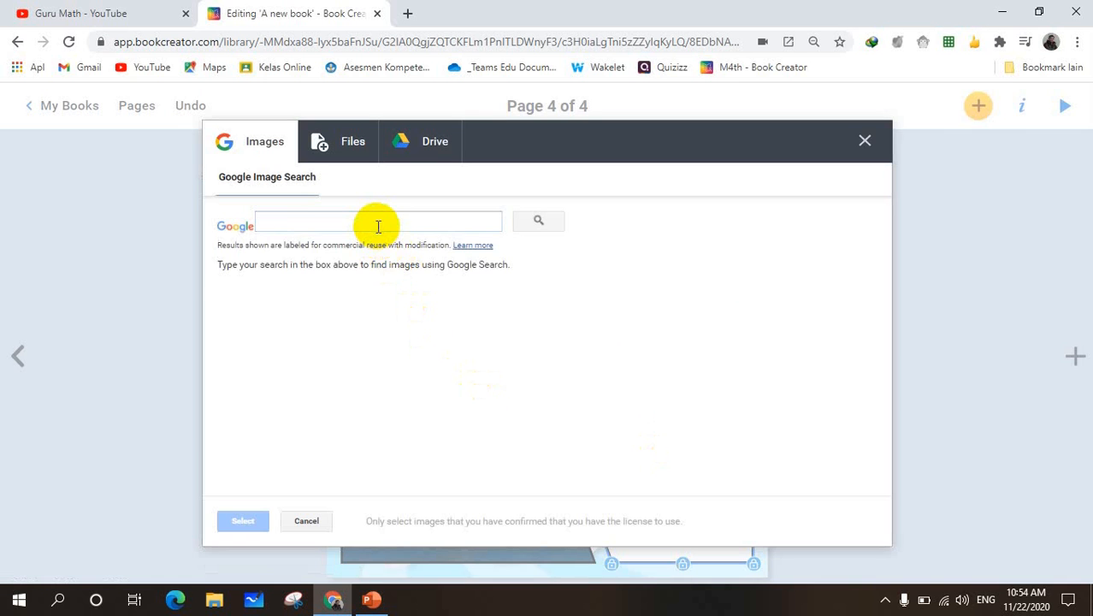
pyautogui.click(378, 226)
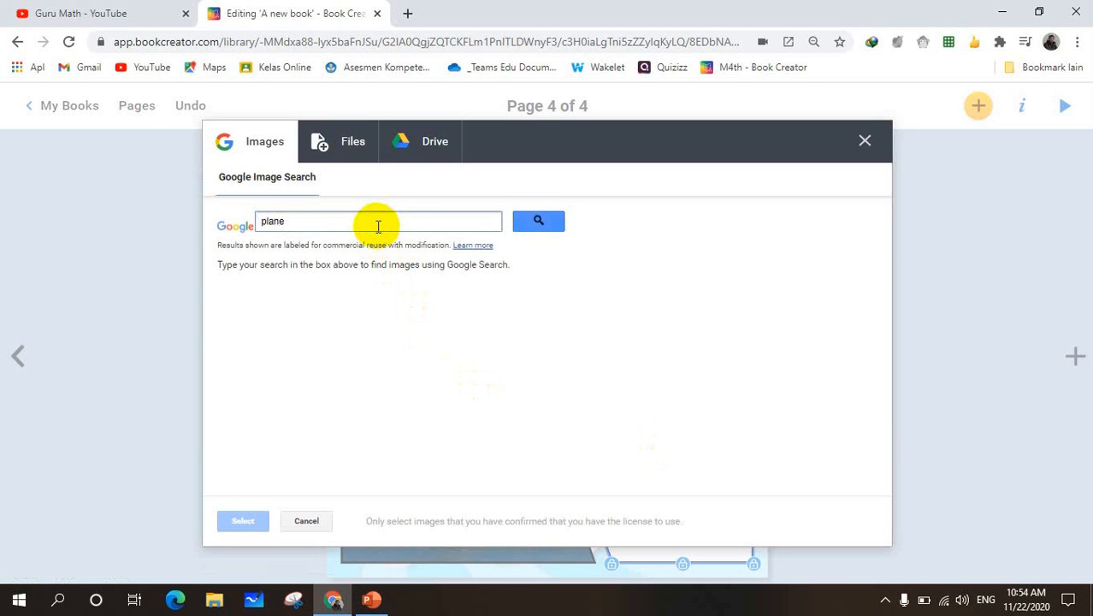
pyautogui.click(533, 224)
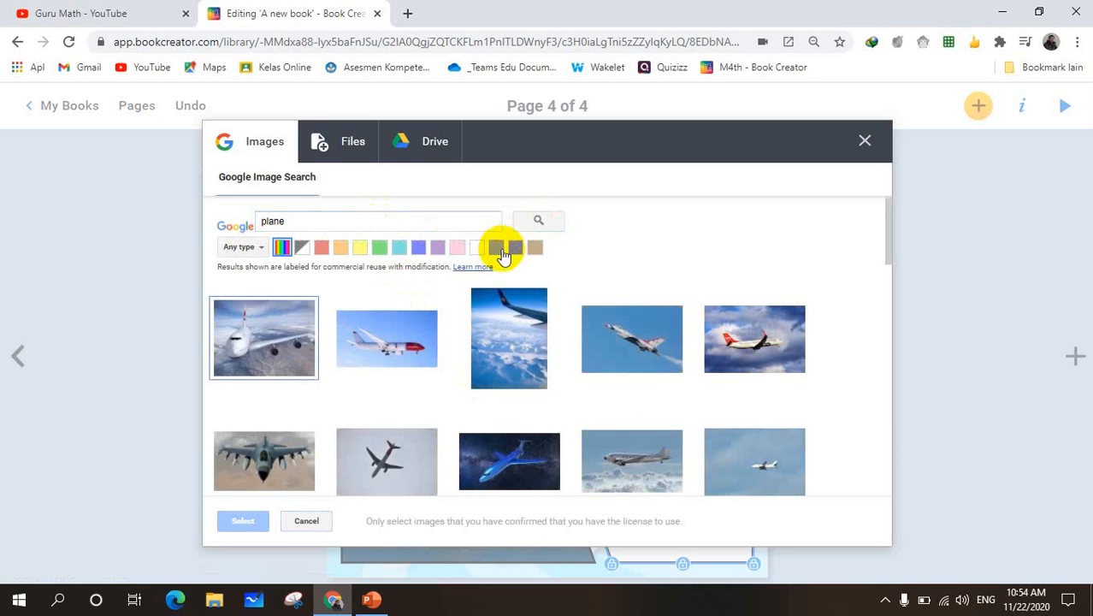
pyautogui.click(489, 372)
pyautogui.scroll(-1, 509, 389)
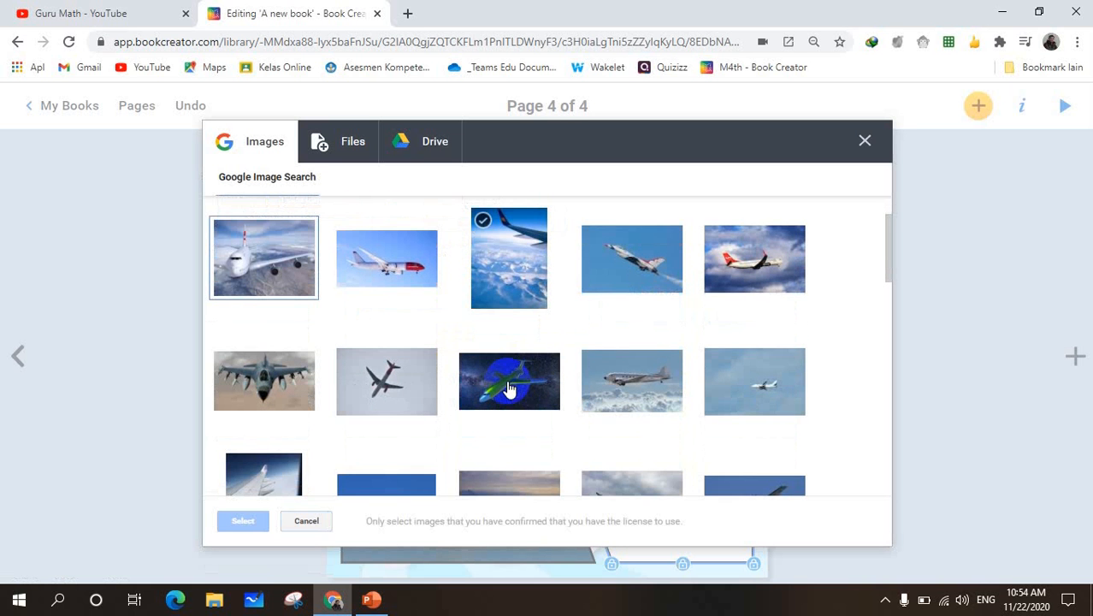
pyautogui.click(732, 358)
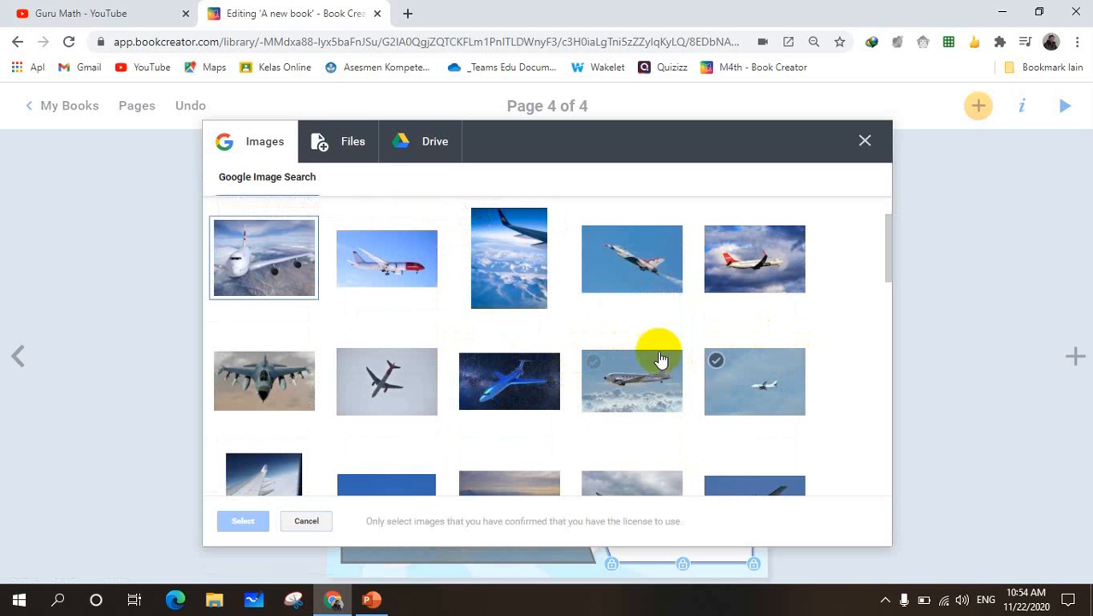
pyautogui.scroll(-3, 415, 291)
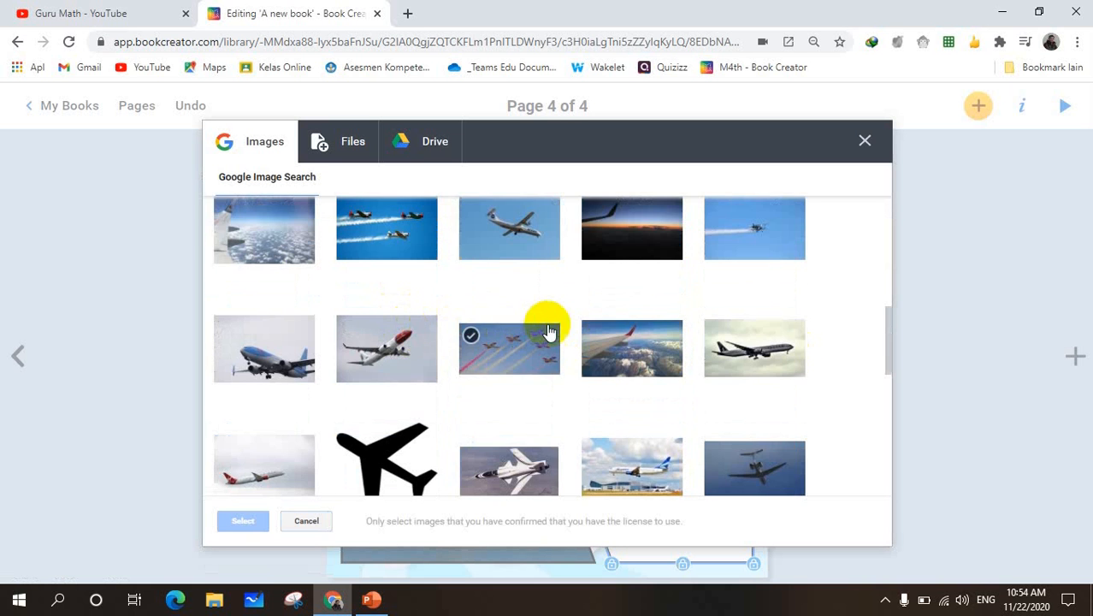
pyautogui.scroll(-1, 549, 332)
pyautogui.click(637, 396)
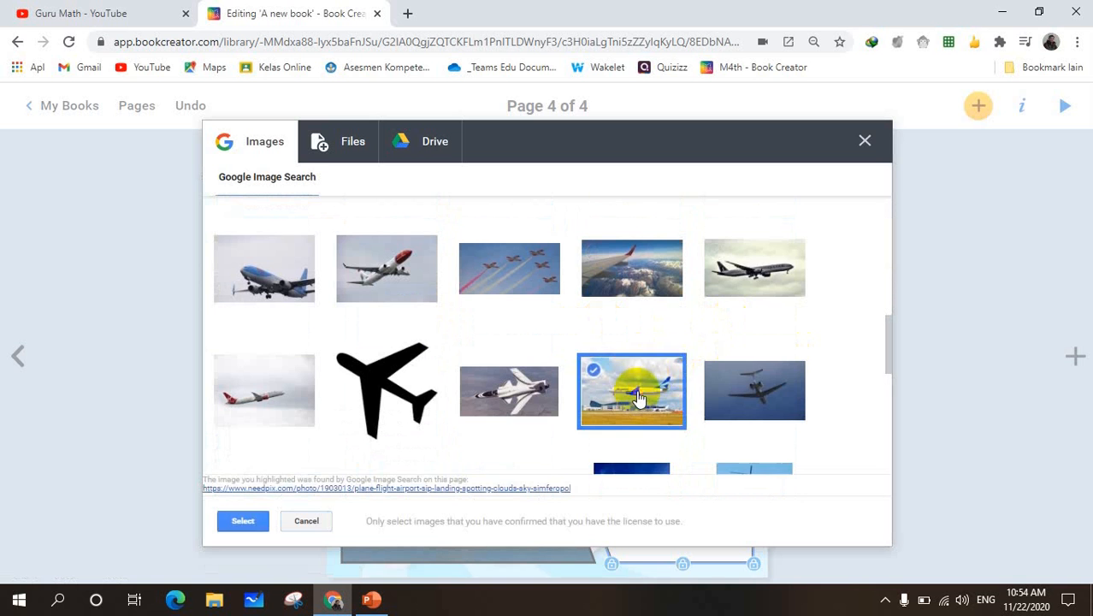
pyautogui.click(250, 520)
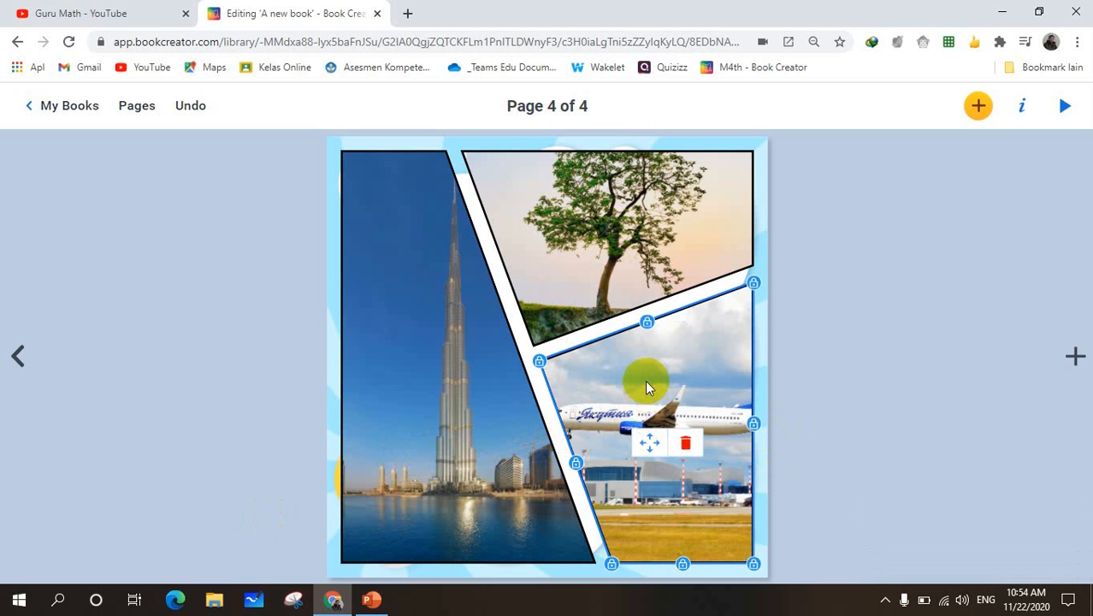
# Shrink and reposition the plane photo within the lower right panel so the whole aircraft is in view.
pyautogui.click(649, 441)
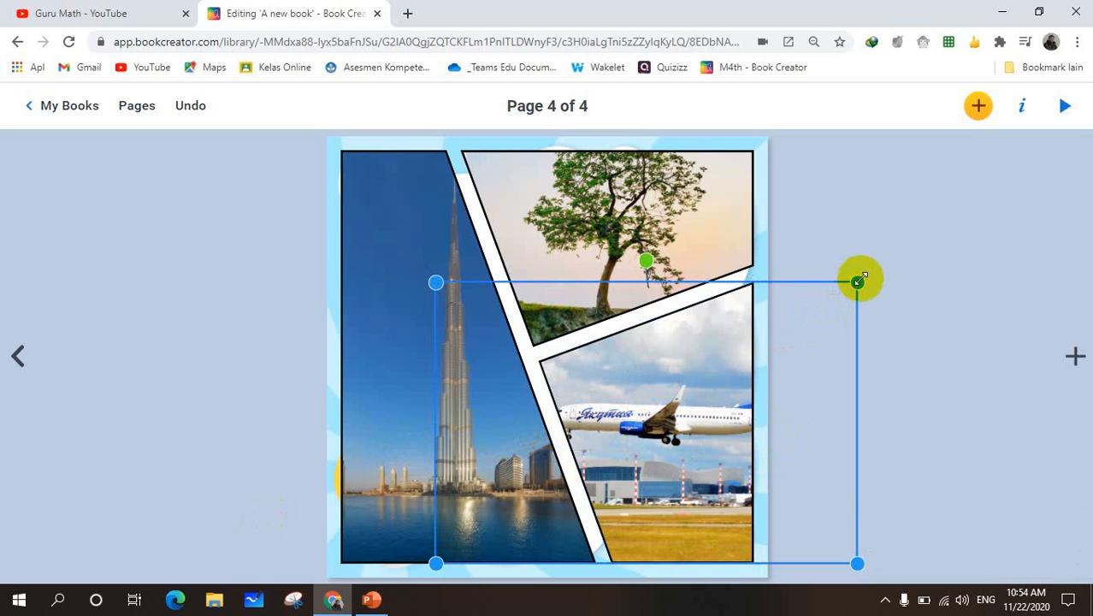
pyautogui.moveTo(857, 283); pyautogui.dragTo(787, 329)
pyautogui.moveTo(435, 563); pyautogui.dragTo(521, 503)
pyautogui.moveTo(668, 448); pyautogui.dragTo(661, 454)
pyautogui.click(851, 470)
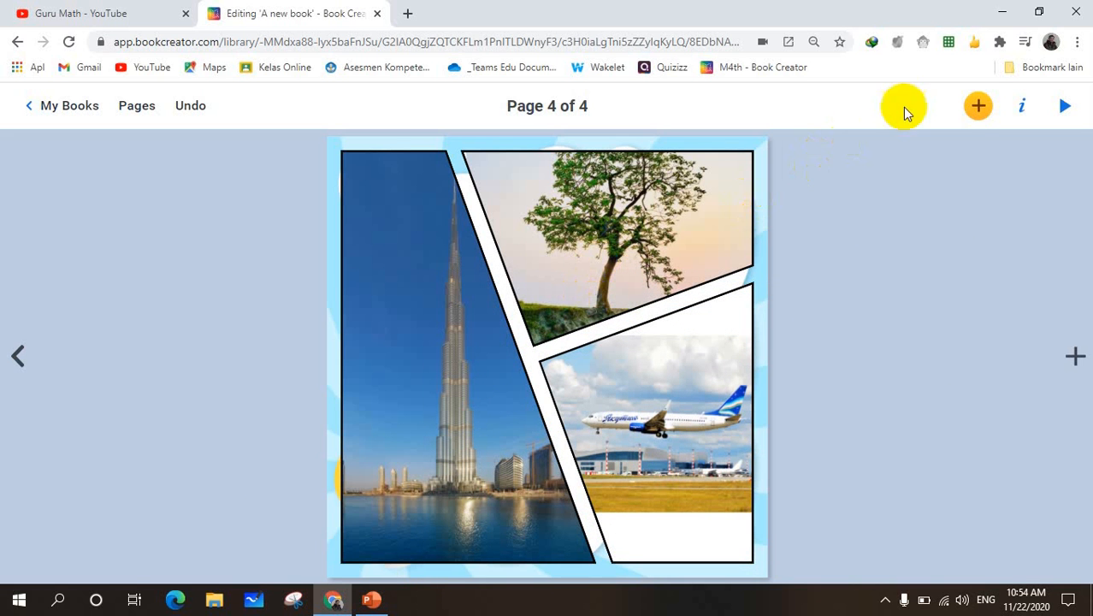
# Add a comic caption reading "Penerapan Trigonometri" and place it in the upper left corner of the skyscraper panel.
pyautogui.click(981, 106)
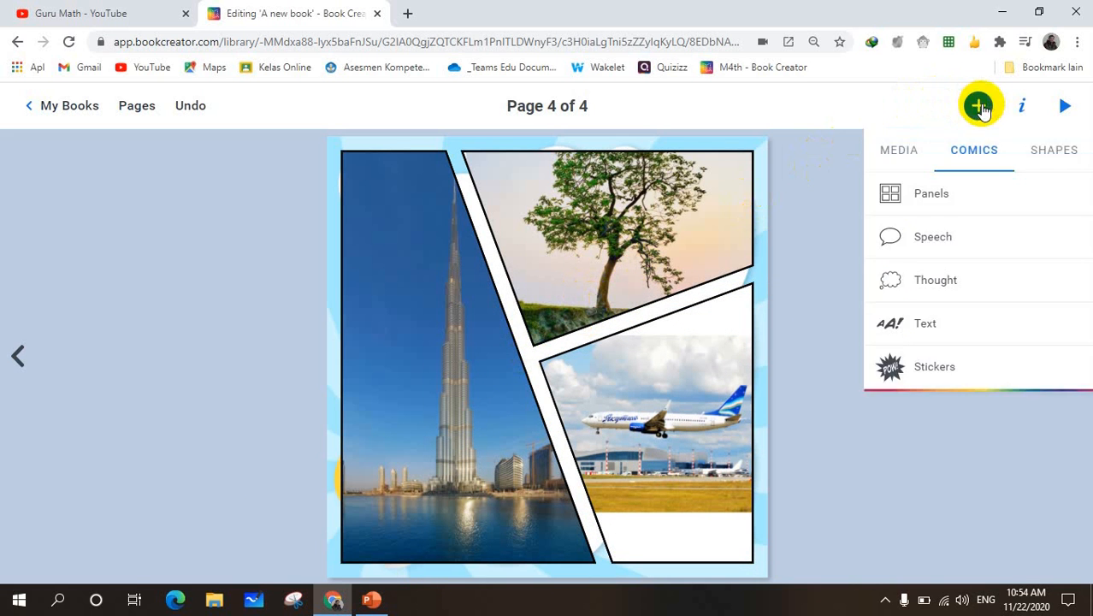
pyautogui.click(941, 317)
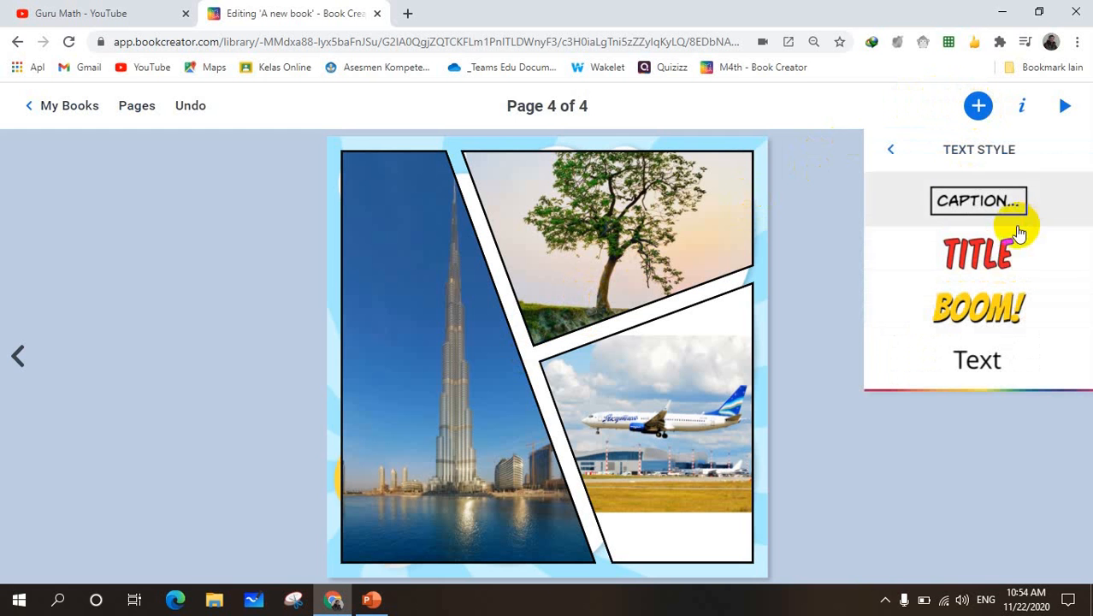
pyautogui.click(965, 208)
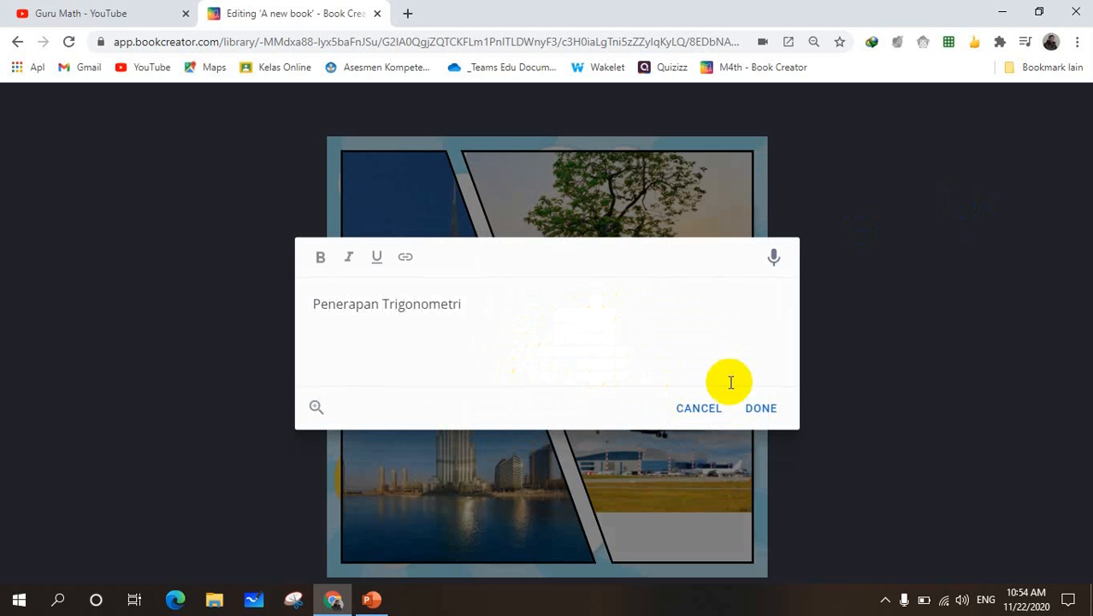
pyautogui.click(748, 407)
pyautogui.moveTo(441, 215); pyautogui.dragTo(393, 161)
pyautogui.click(284, 298)
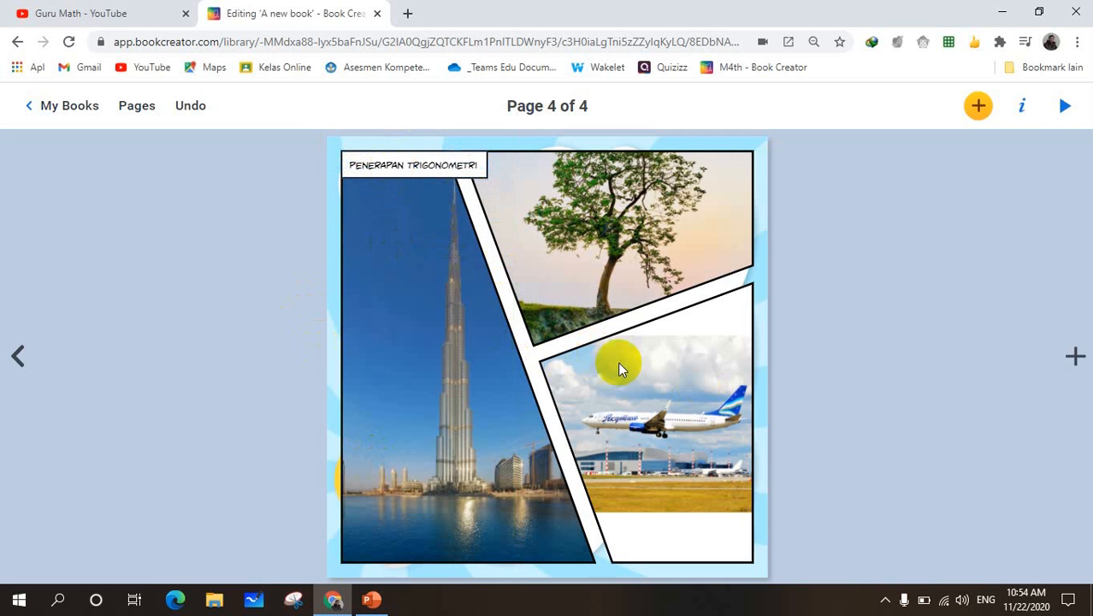
# Add a plain text box reading "Mengukur Tinggi Gedung" and place it in the lower left corner of the skyscraper panel.
pyautogui.click(981, 118)
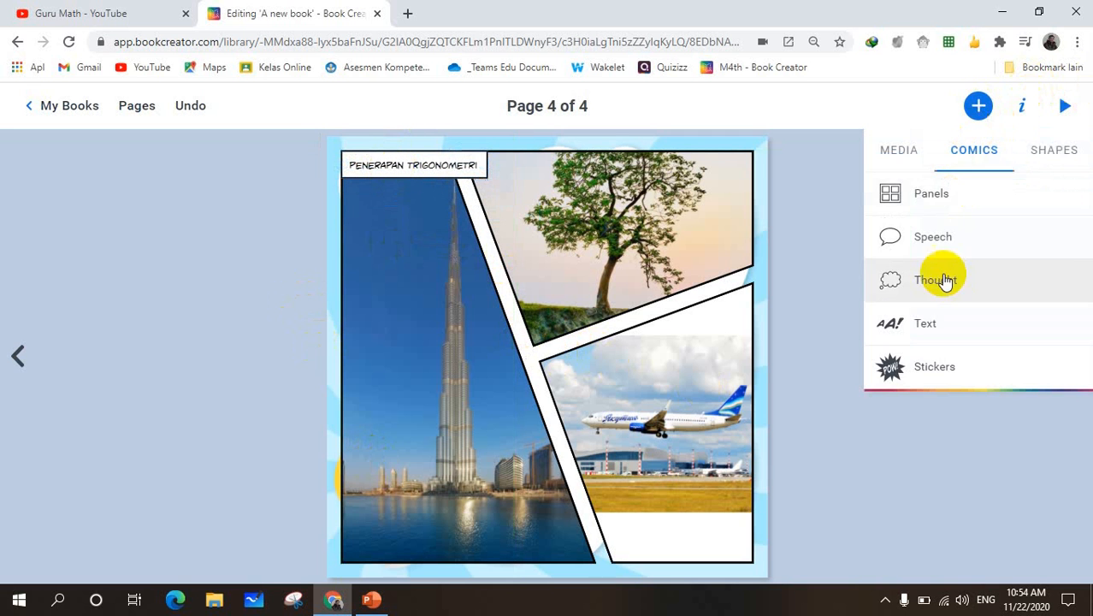
pyautogui.click(925, 322)
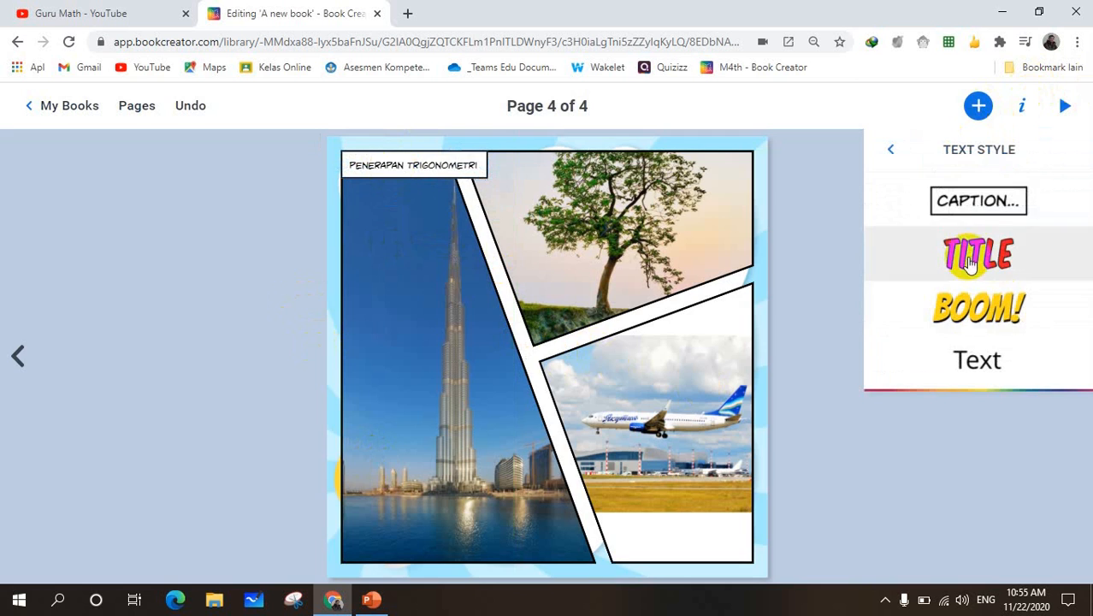
pyautogui.click(973, 359)
pyautogui.click(853, 367)
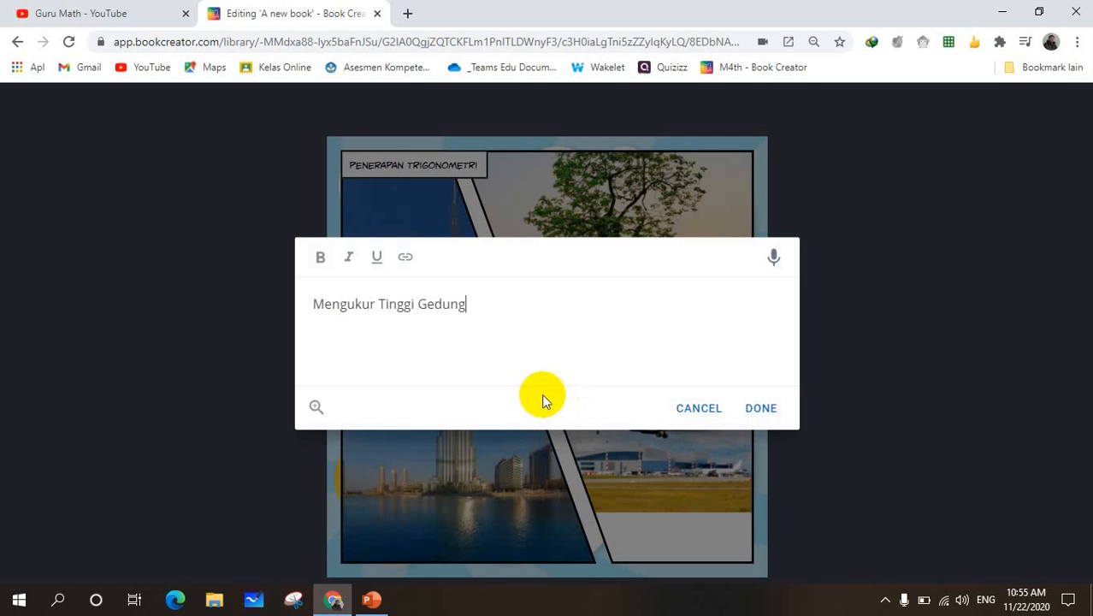
pyautogui.click(764, 410)
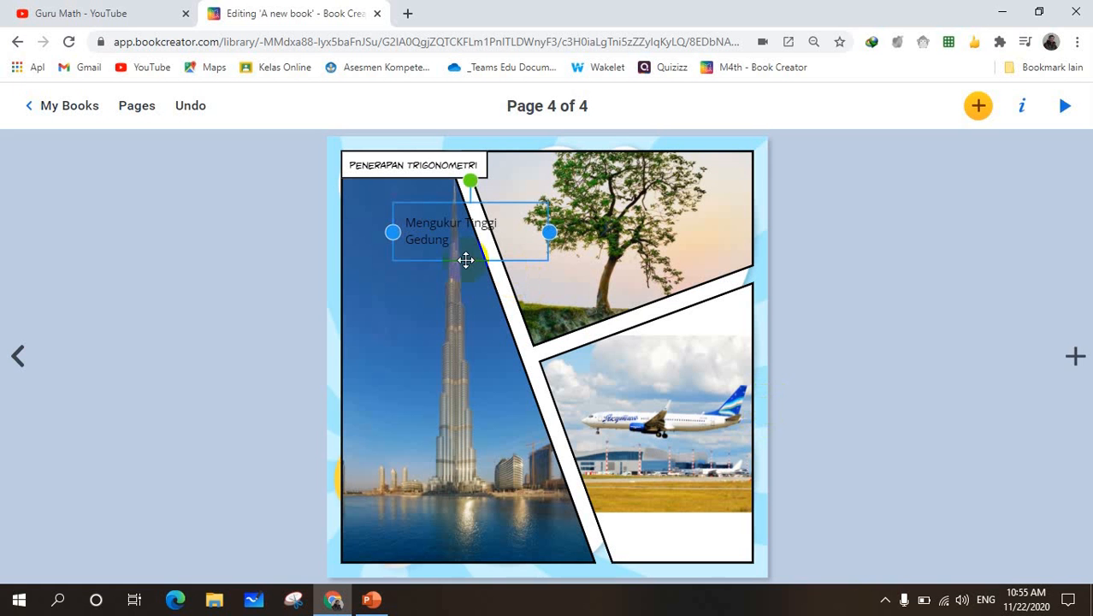
pyautogui.moveTo(466, 260); pyautogui.dragTo(400, 548)
# Give the "Mengukur Tinggi Gedung" text box a white background and widen it to fit the text on one line.
pyautogui.click(1021, 107)
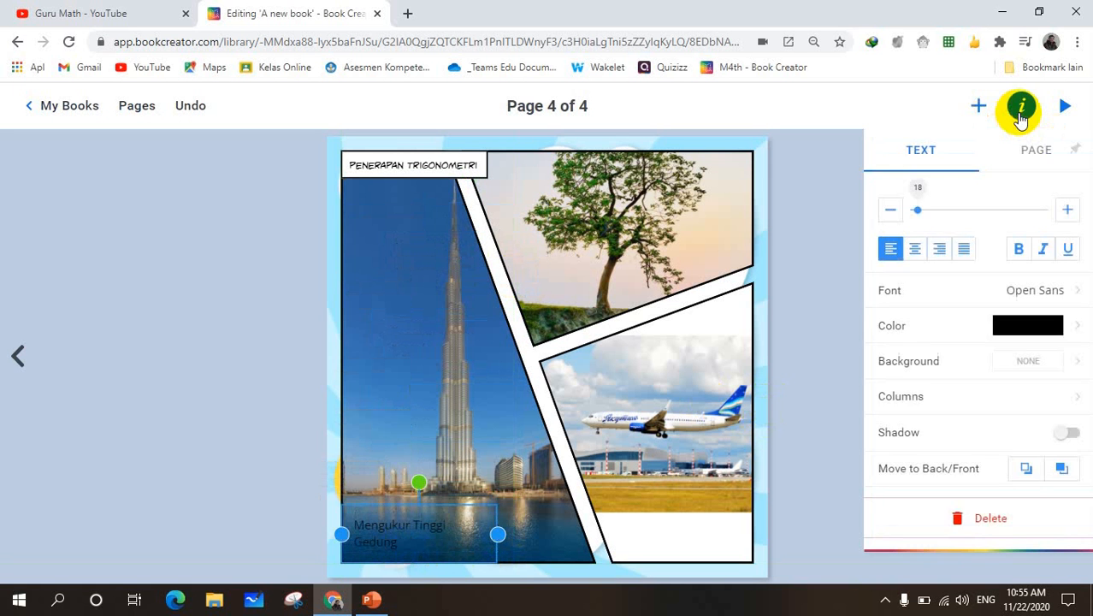
pyautogui.click(1030, 361)
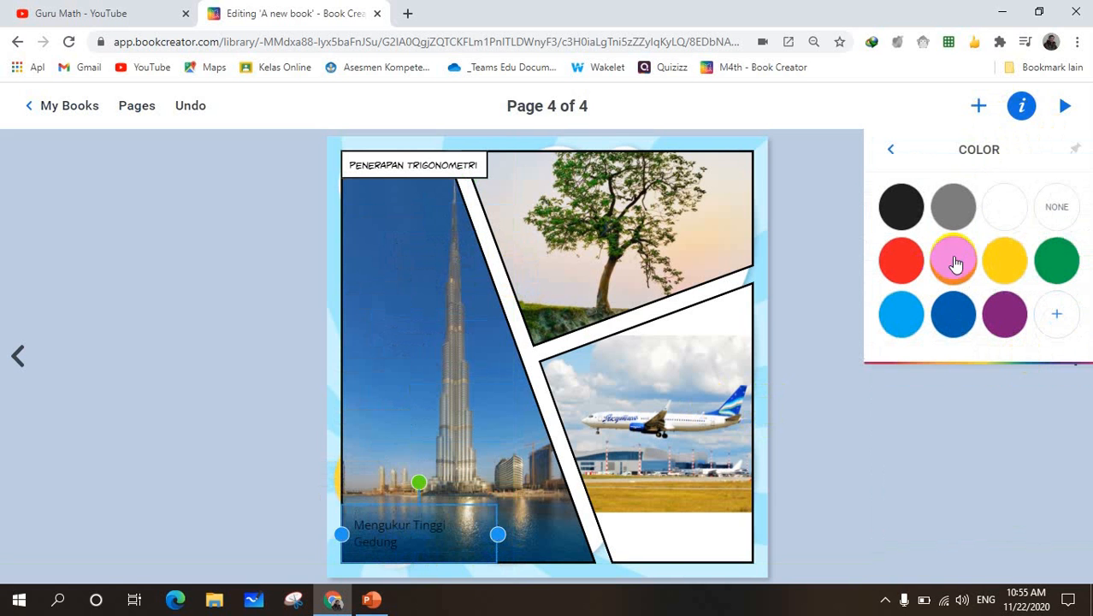
pyautogui.click(1006, 210)
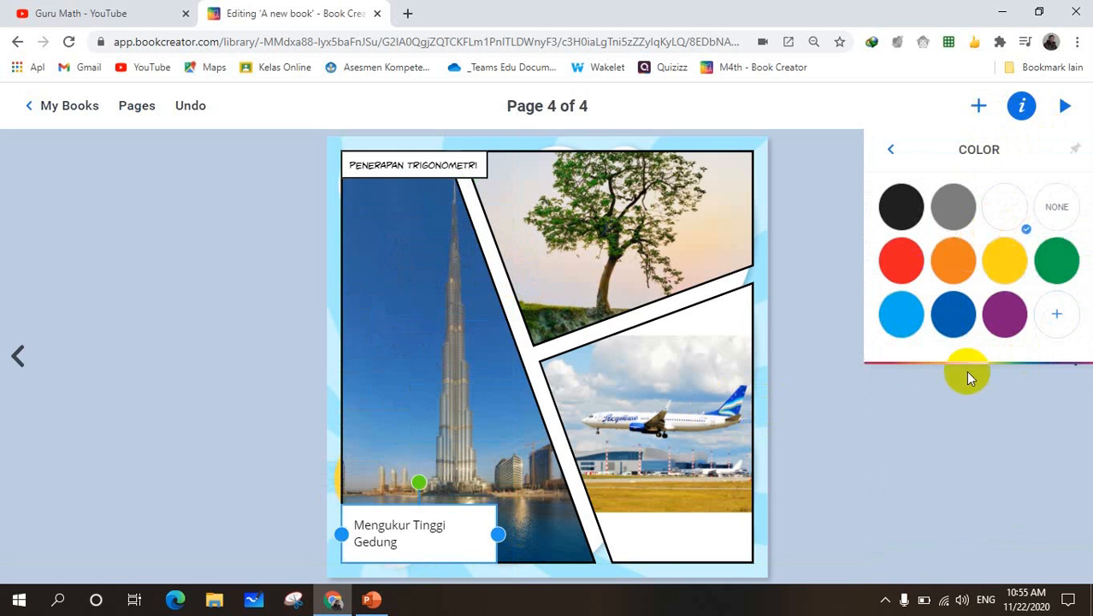
pyautogui.moveTo(495, 530); pyautogui.dragTo(489, 557)
pyautogui.click(935, 451)
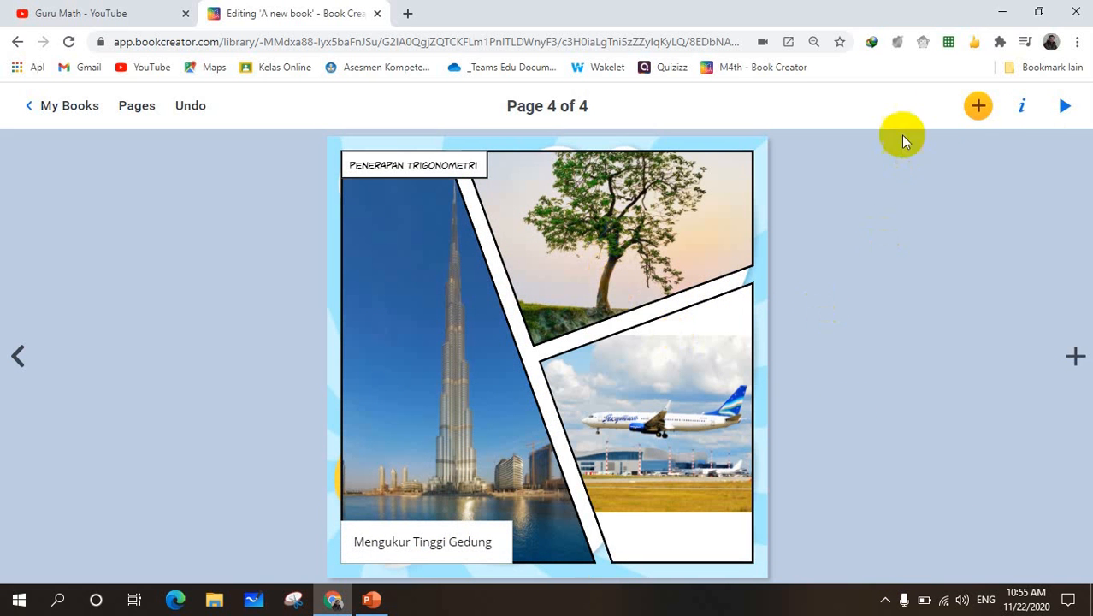
# Add the blank red explosion sticker with small clouds, shrink it, and place it over the bottom of the plane panel.
pyautogui.click(979, 111)
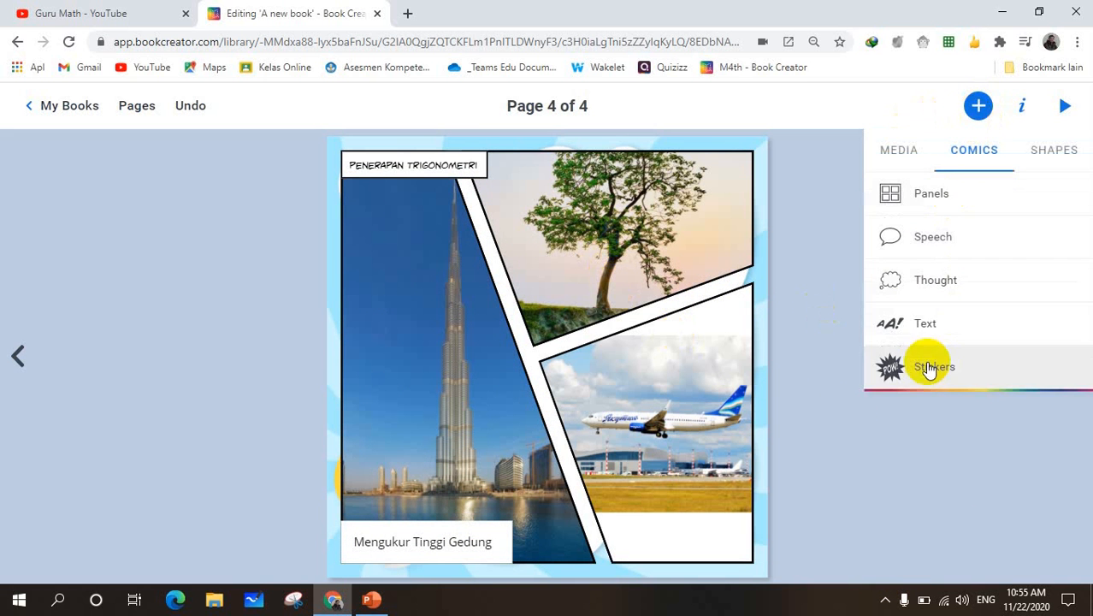
pyautogui.click(938, 368)
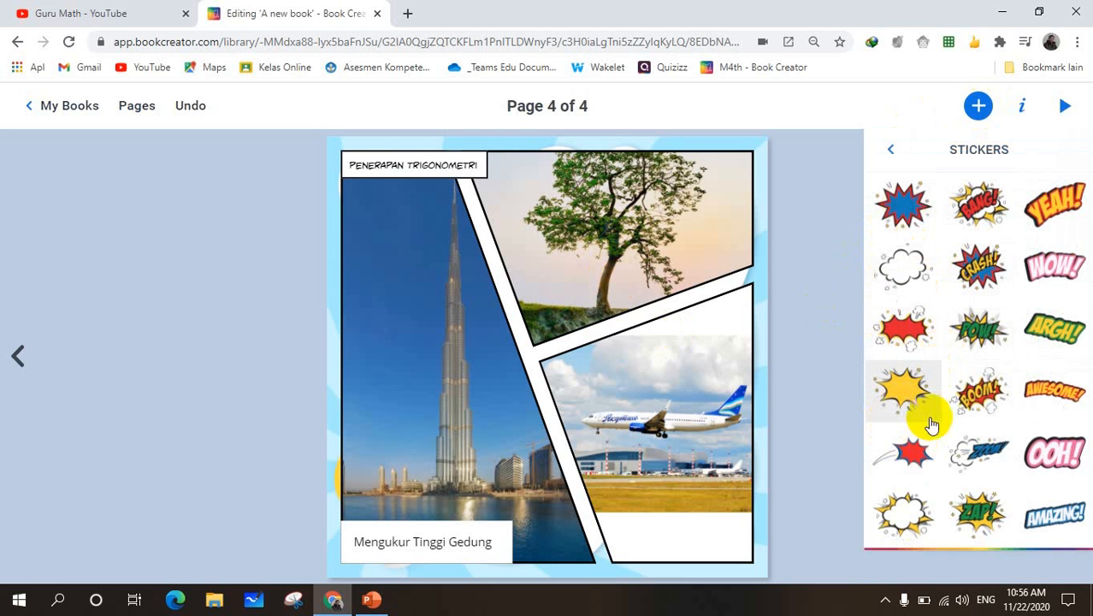
pyautogui.click(905, 336)
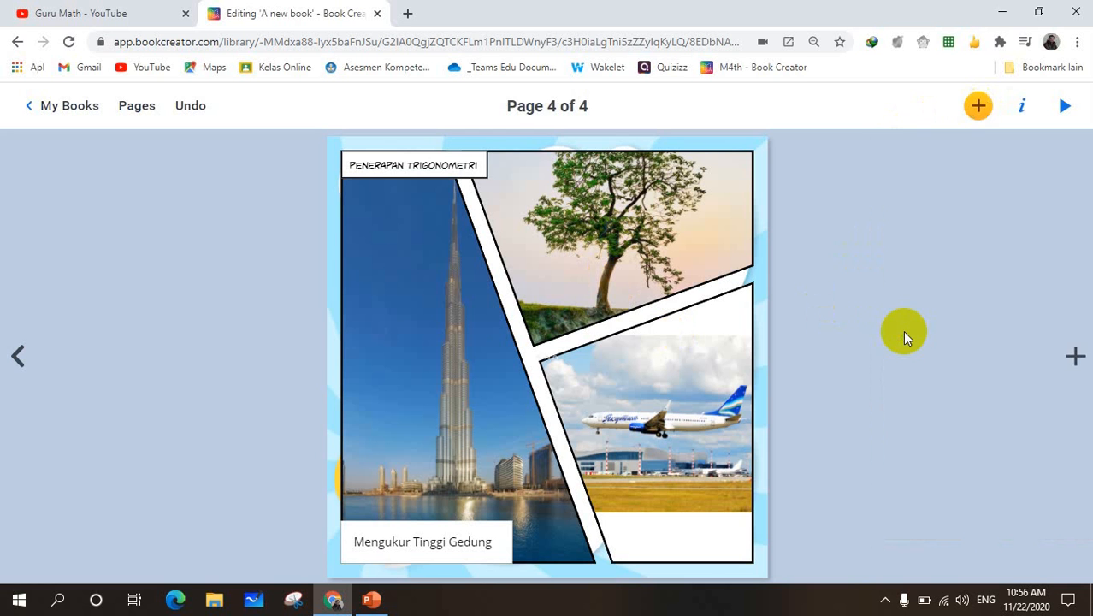
pyautogui.moveTo(567, 349); pyautogui.dragTo(661, 573)
pyautogui.moveTo(700, 492); pyautogui.dragTo(703, 534)
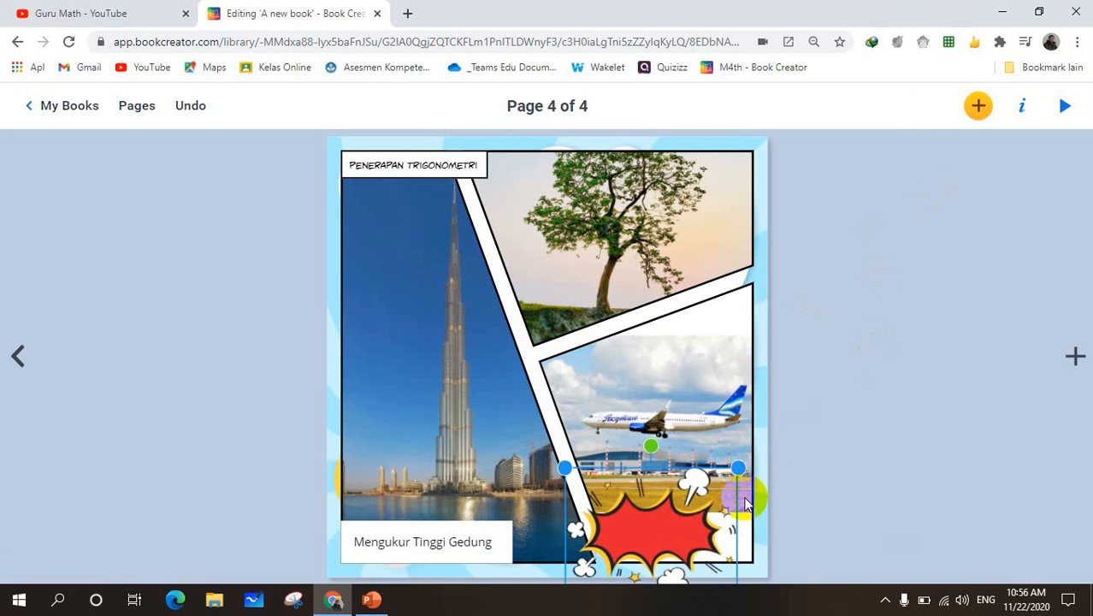
pyautogui.click(796, 524)
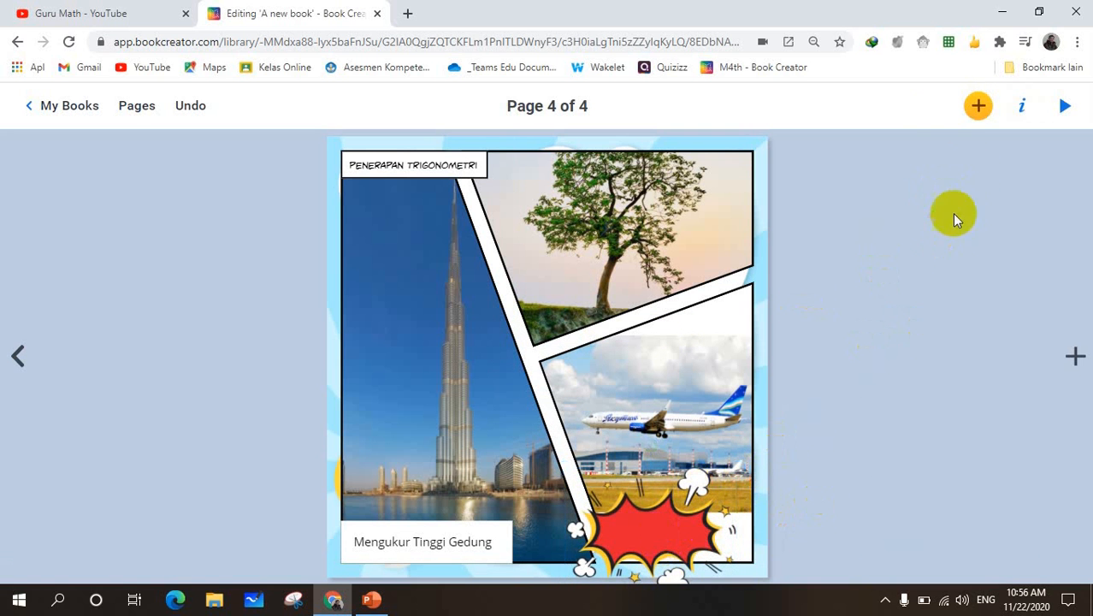
# Add BOOM!-style text reading "Whooss", rotate it level, narrow its box, and move it above the plane.
pyautogui.click(979, 105)
pyautogui.click(924, 326)
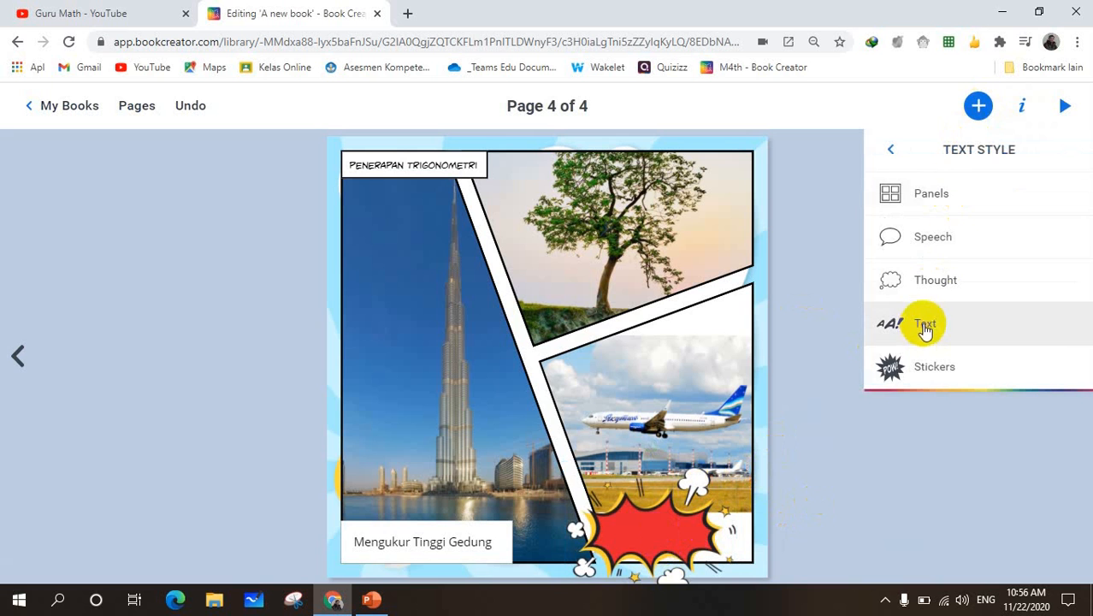
pyautogui.click(972, 300)
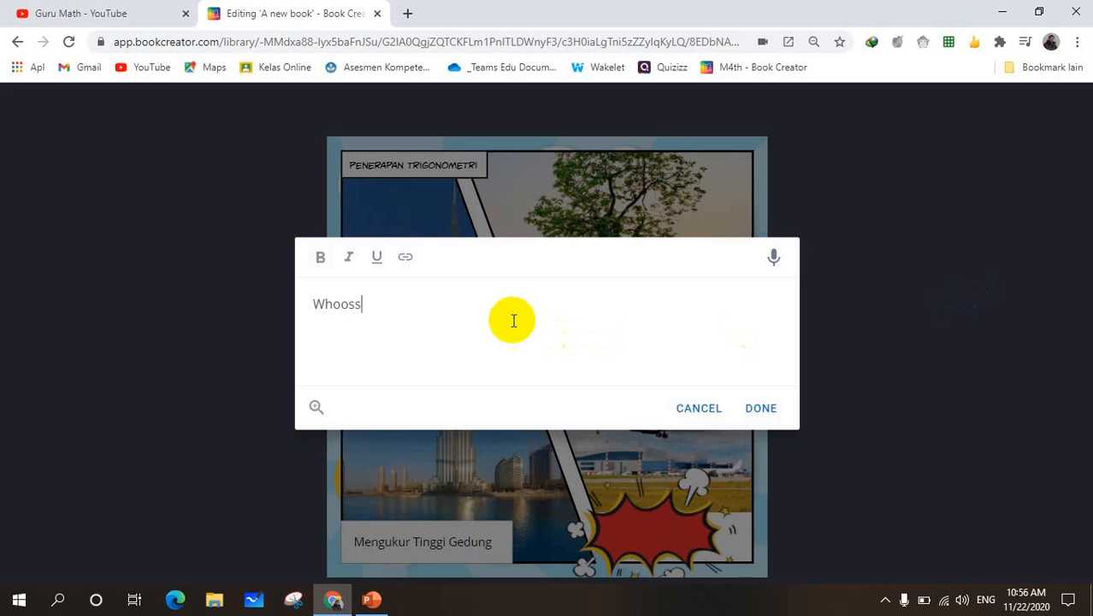
pyautogui.click(756, 409)
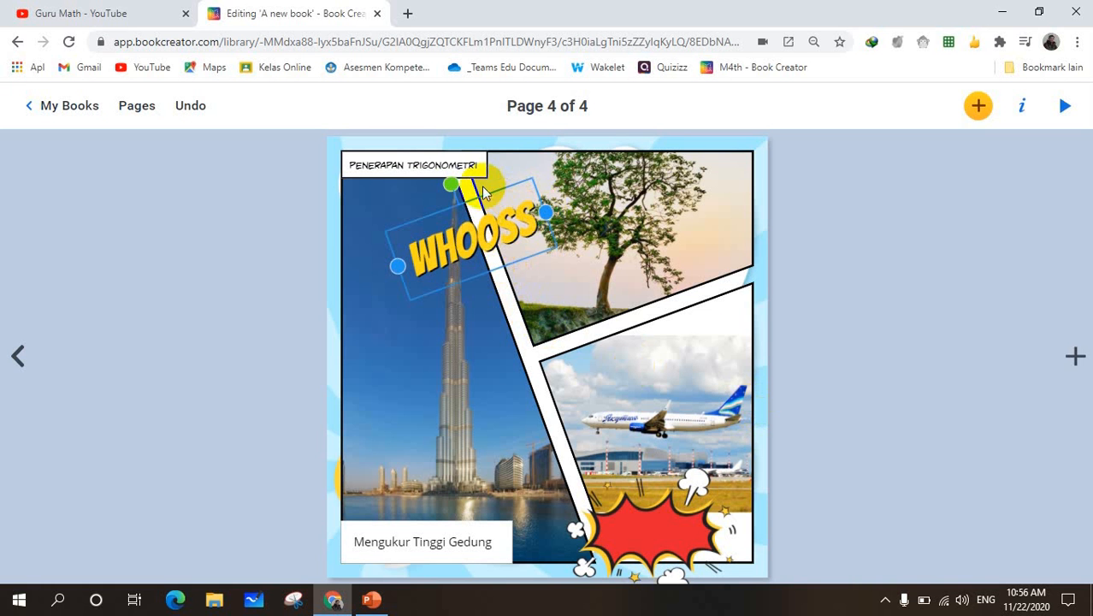
pyautogui.moveTo(452, 184); pyautogui.dragTo(471, 179)
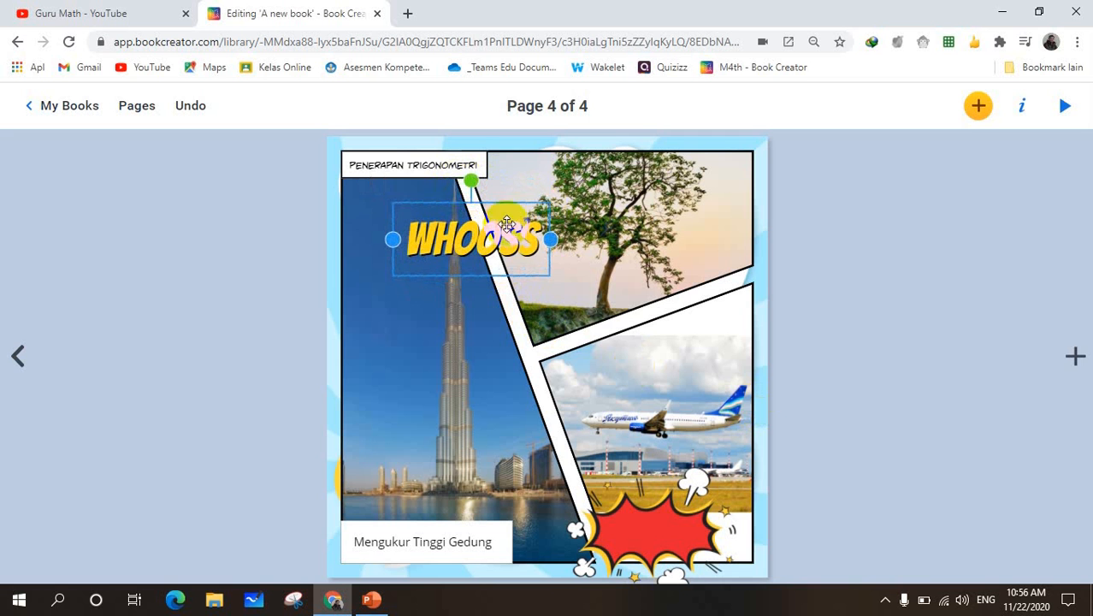
pyautogui.moveTo(549, 241); pyautogui.dragTo(498, 250)
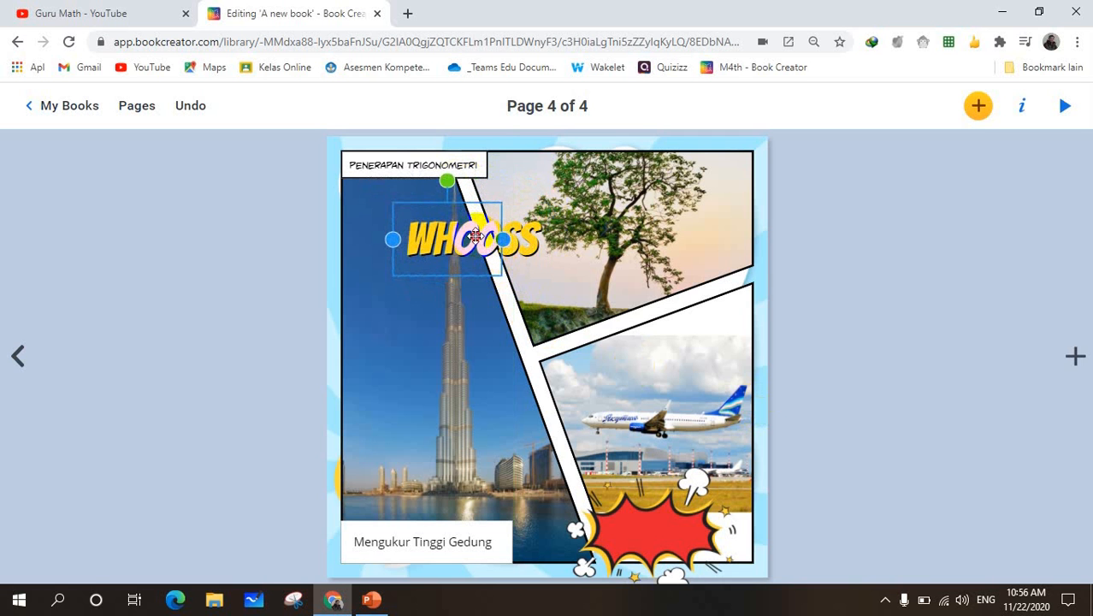
pyautogui.moveTo(500, 248); pyautogui.dragTo(725, 316)
# Reduce the "Whooss" text to size 47 and place it in the centre of the red explosion sticker.
pyautogui.click(1024, 114)
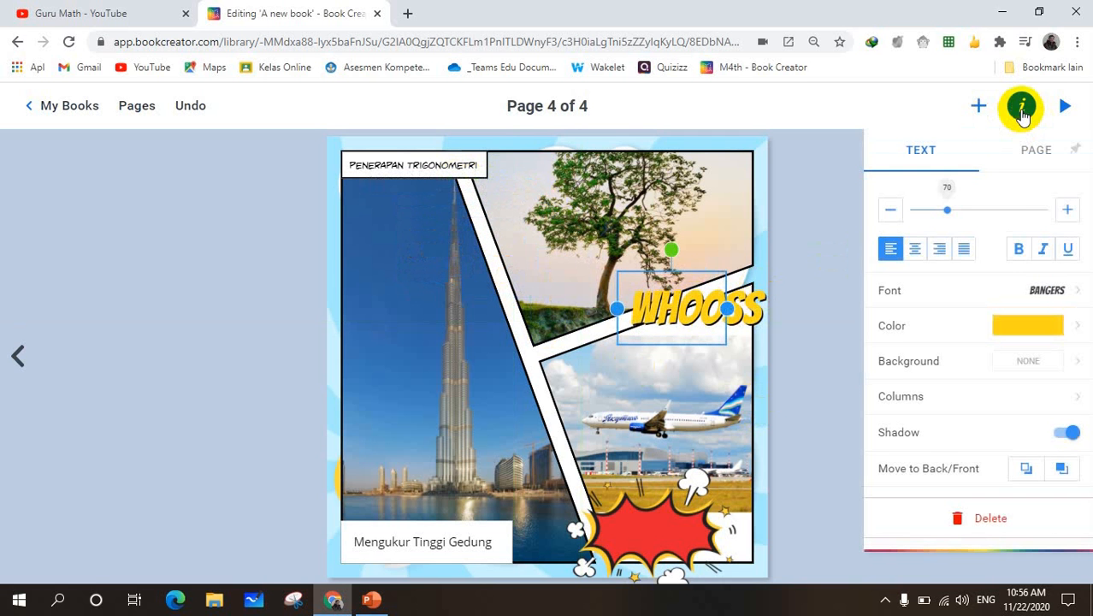
pyautogui.click(891, 210)
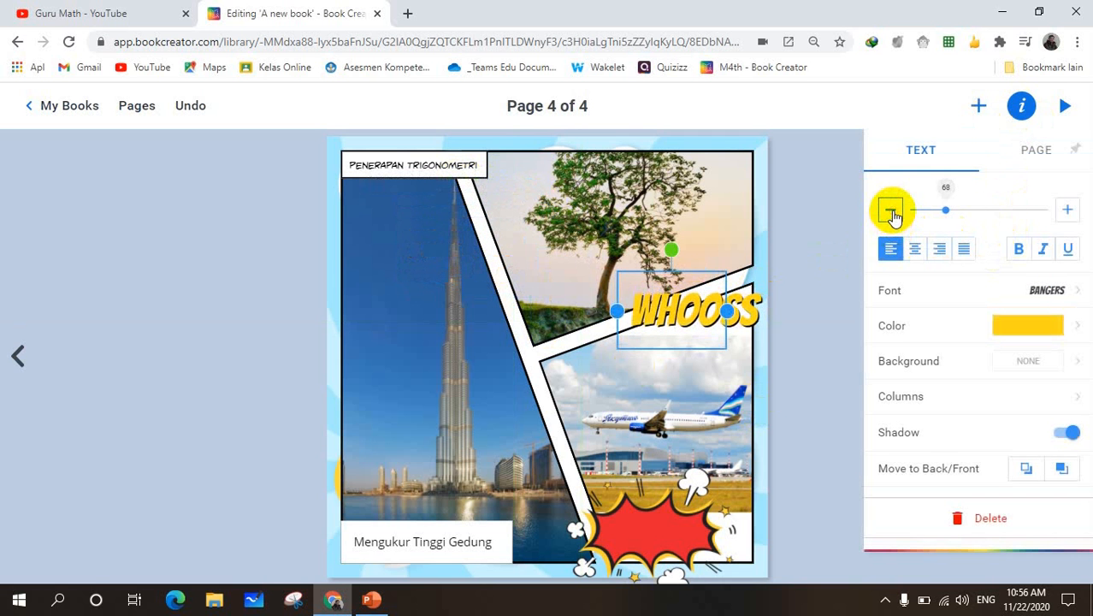
pyautogui.click(891, 211)
pyautogui.click(891, 210)
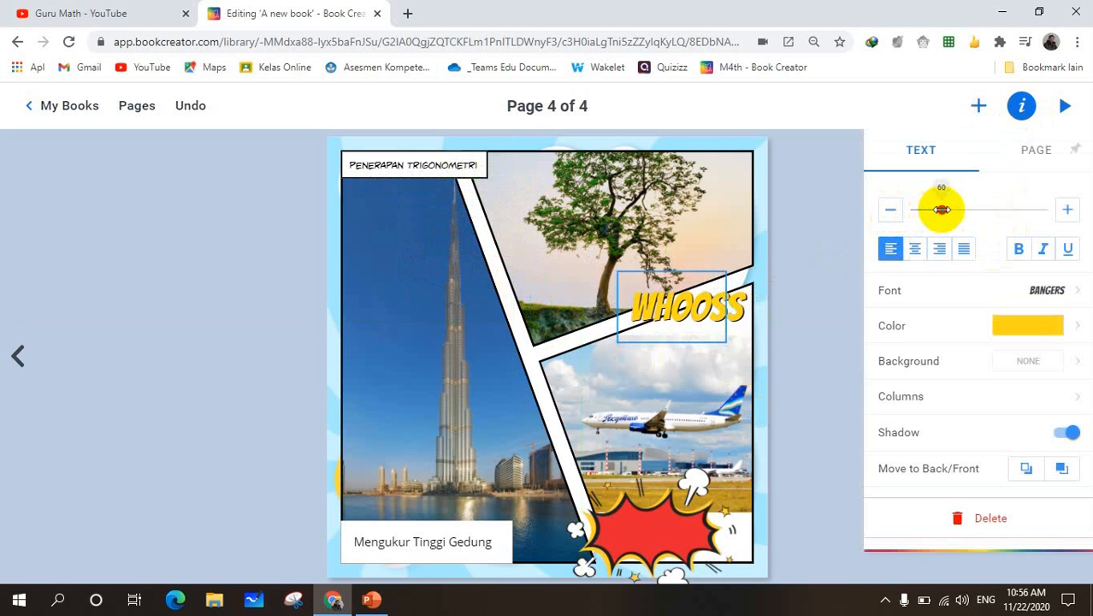
pyautogui.moveTo(944, 208); pyautogui.dragTo(936, 209)
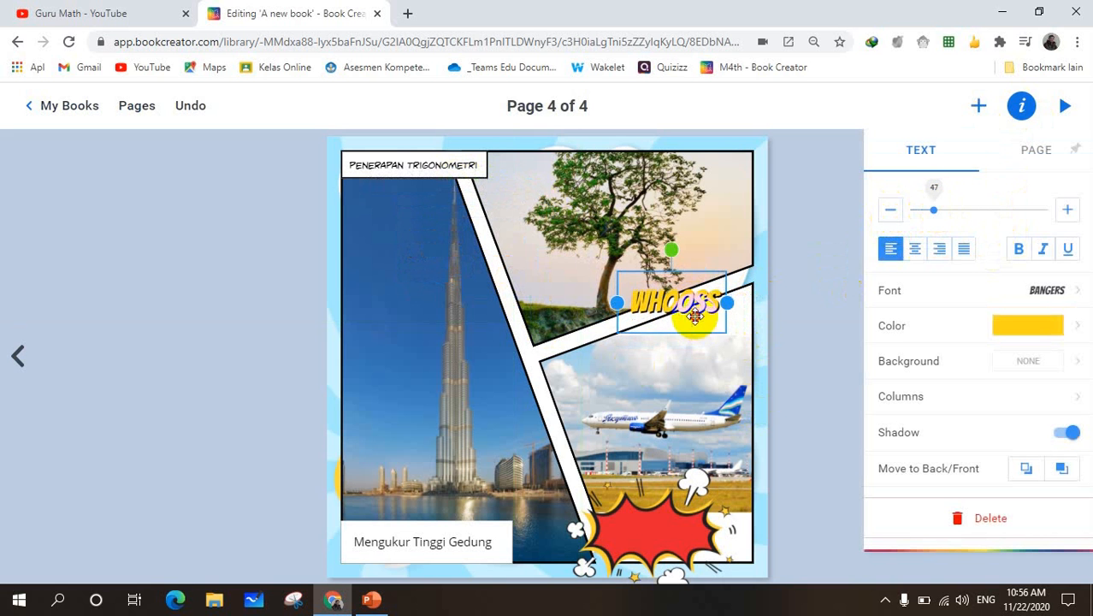
pyautogui.moveTo(699, 315); pyautogui.dragTo(675, 542)
pyautogui.click(849, 462)
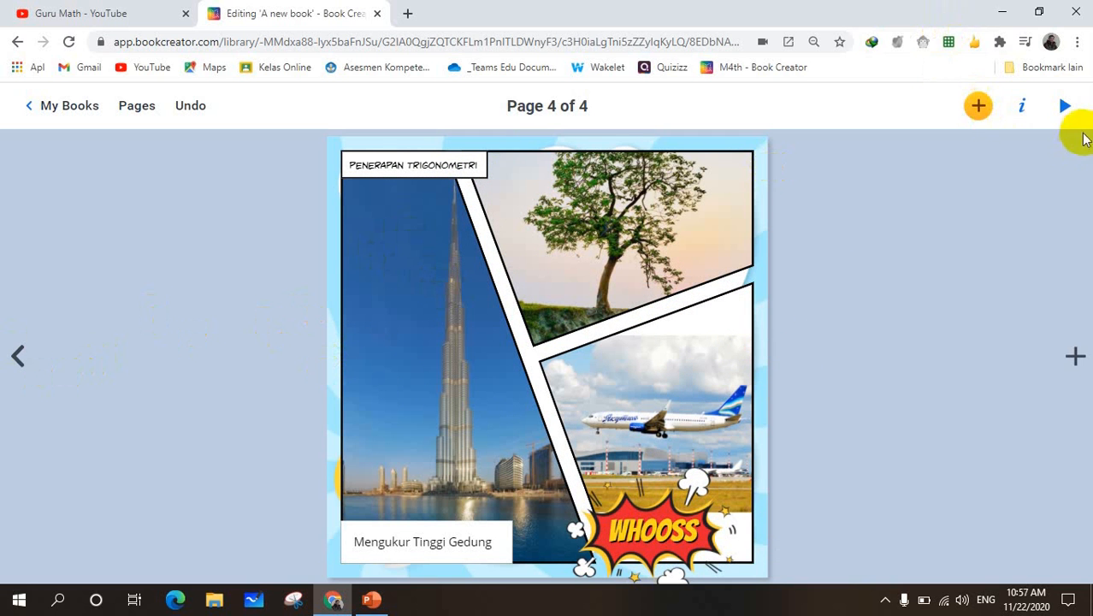
pyautogui.click(978, 106)
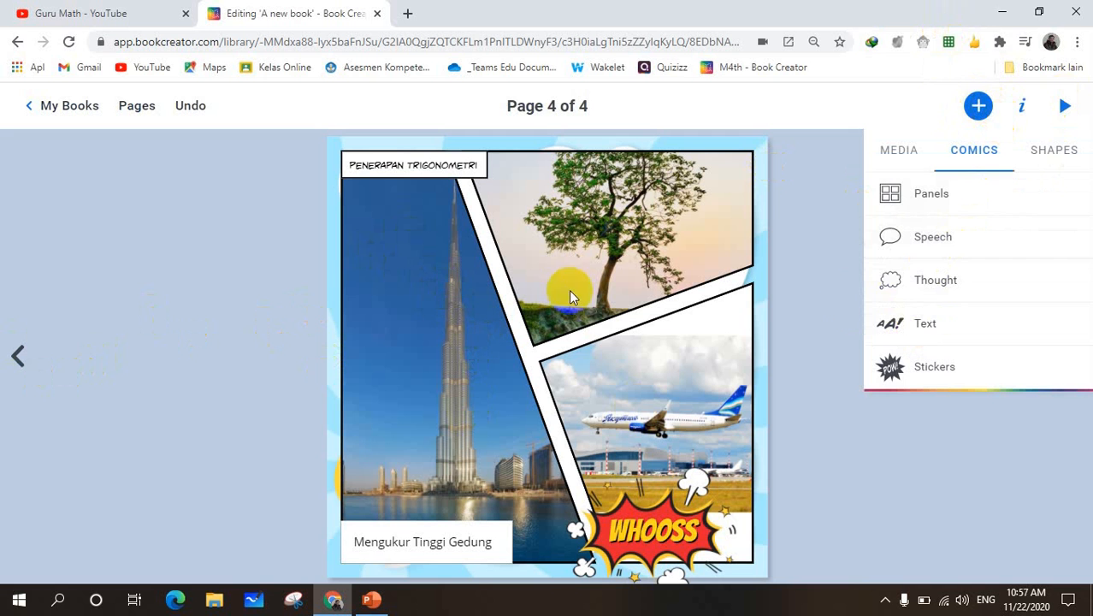
pyautogui.click(1054, 150)
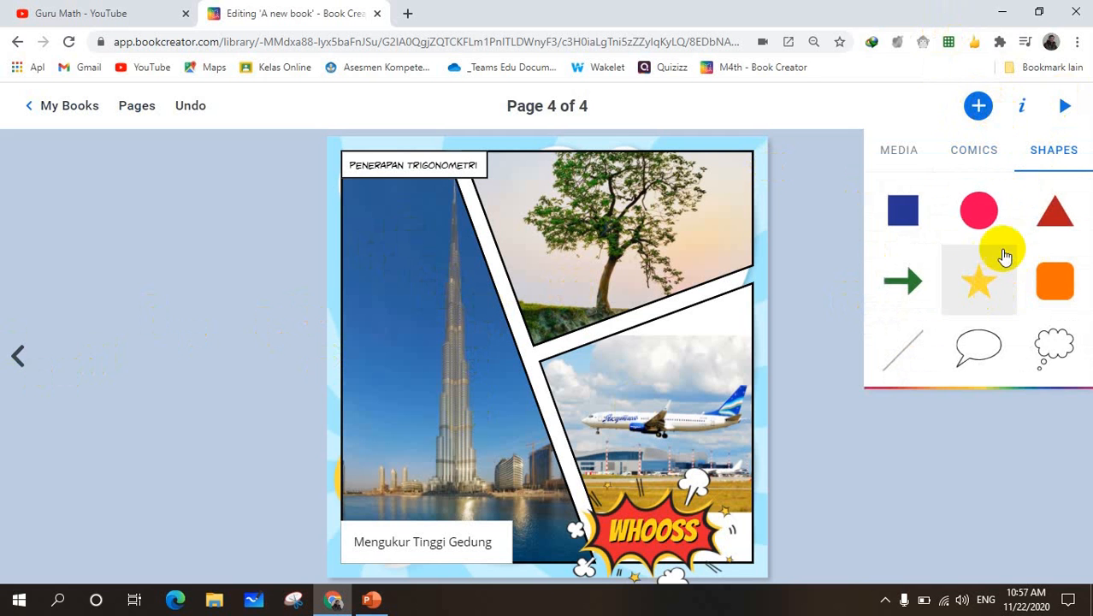
pyautogui.click(901, 154)
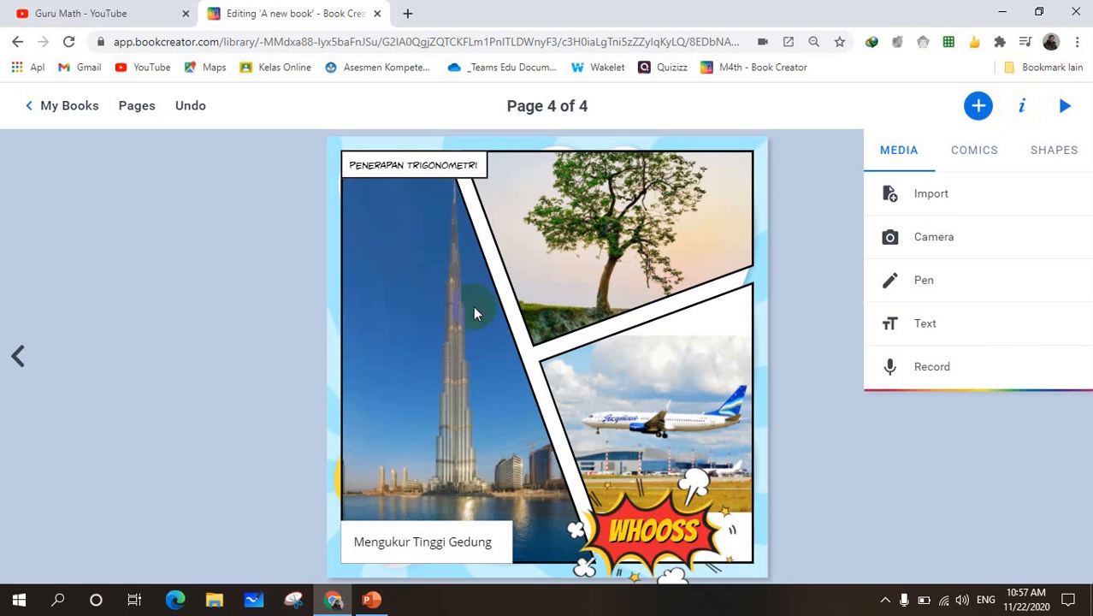
# Go back to the cover, preview the book in reading mode through to its last page, and return to editing.
pyautogui.click(17, 356)
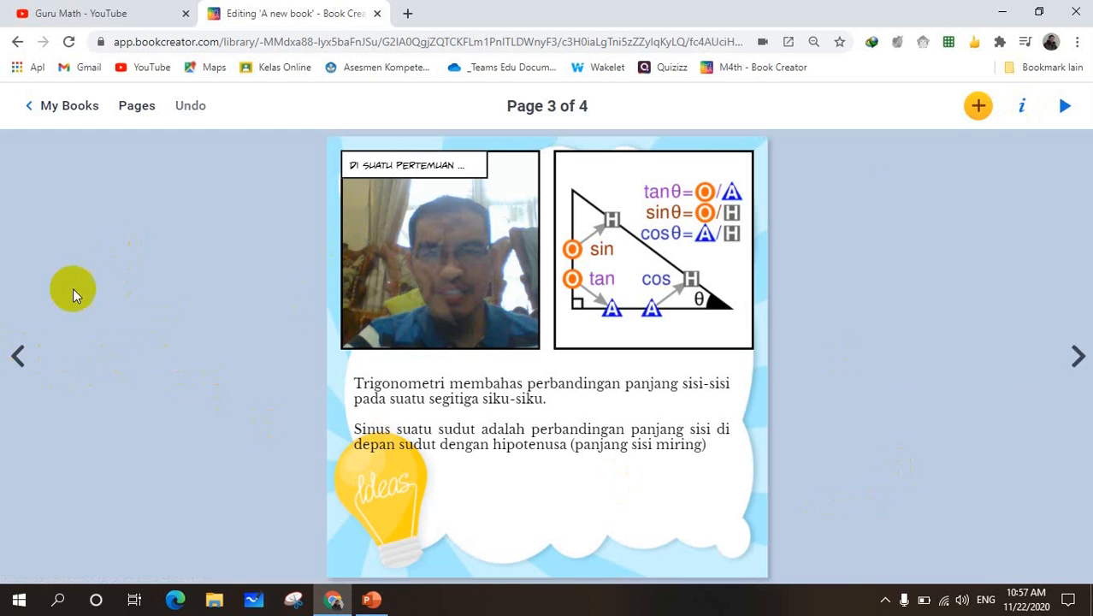
pyautogui.click(22, 364)
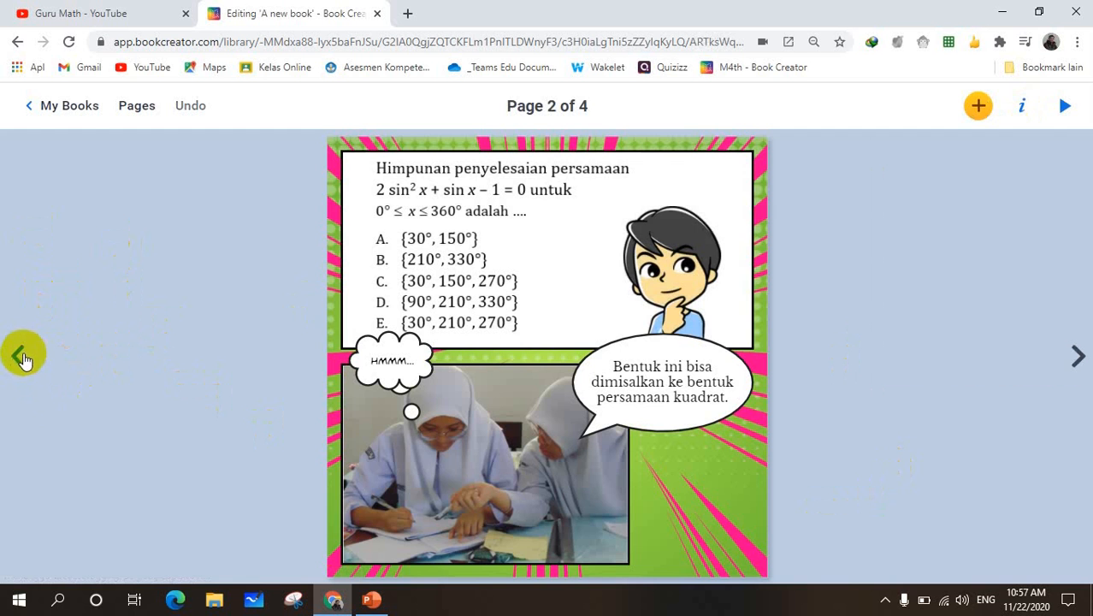
pyautogui.click(23, 358)
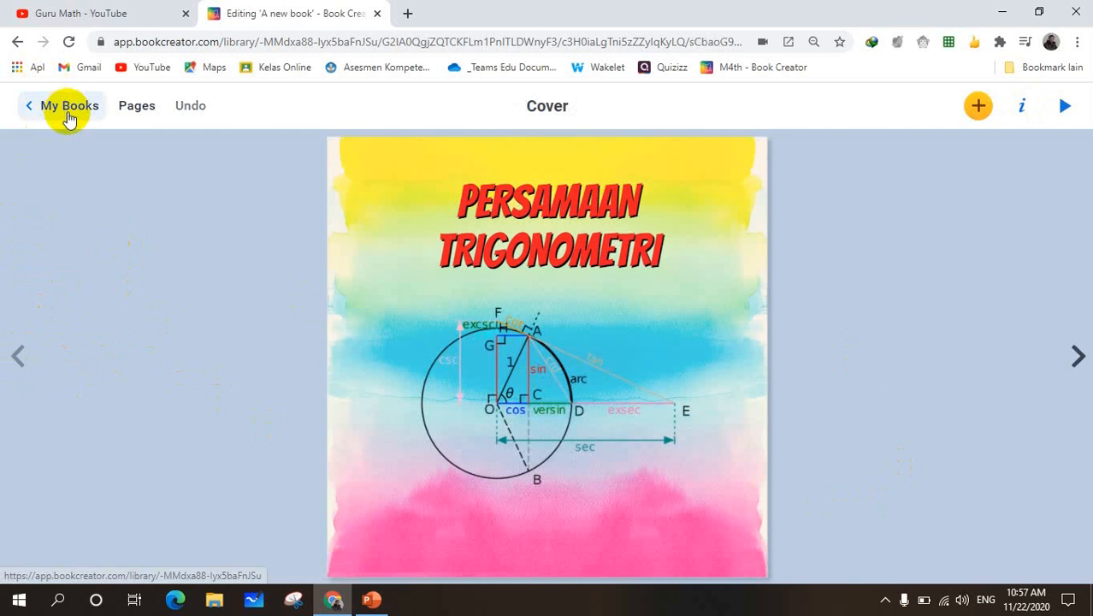
pyautogui.click(1064, 107)
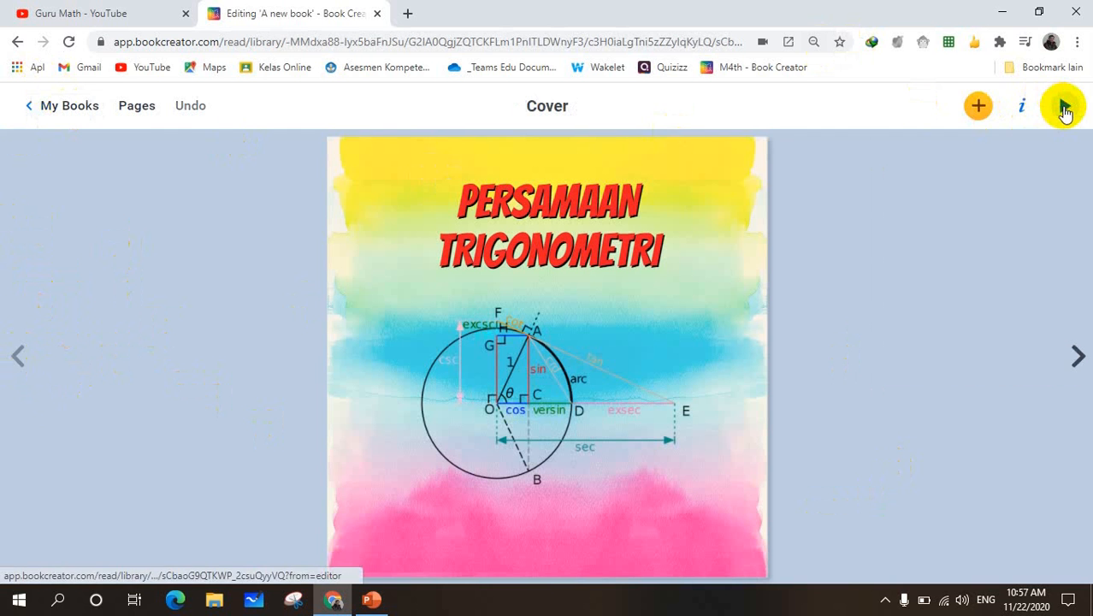
pyautogui.click(1080, 359)
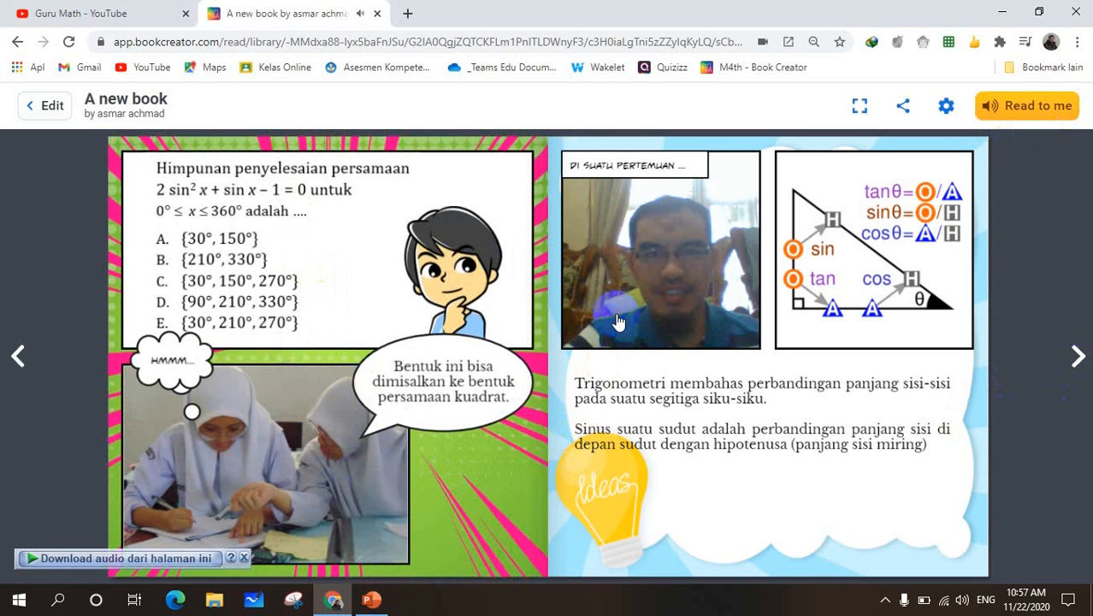
pyautogui.click(1075, 359)
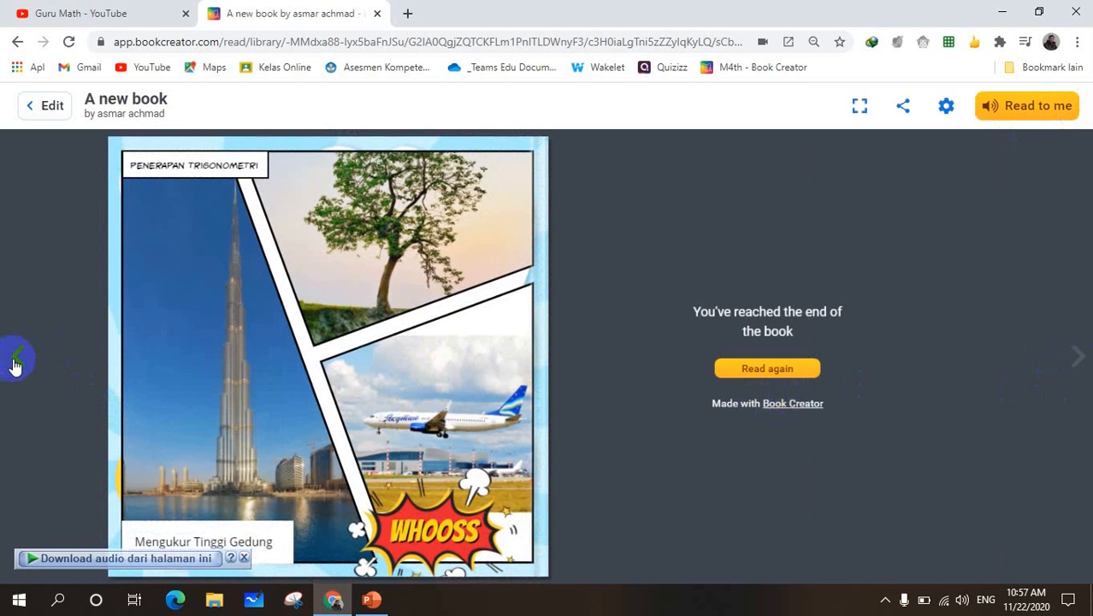
pyautogui.click(38, 111)
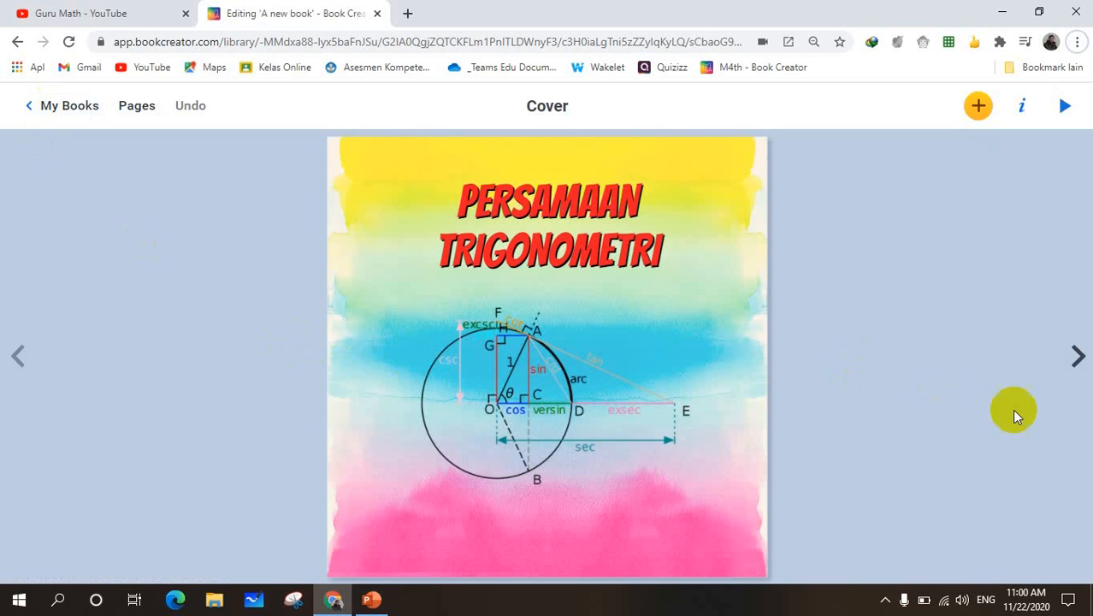
# Review pages 2 and 3 in the editor along with the media that can be inserted, and return to the cover.
pyautogui.click(1078, 357)
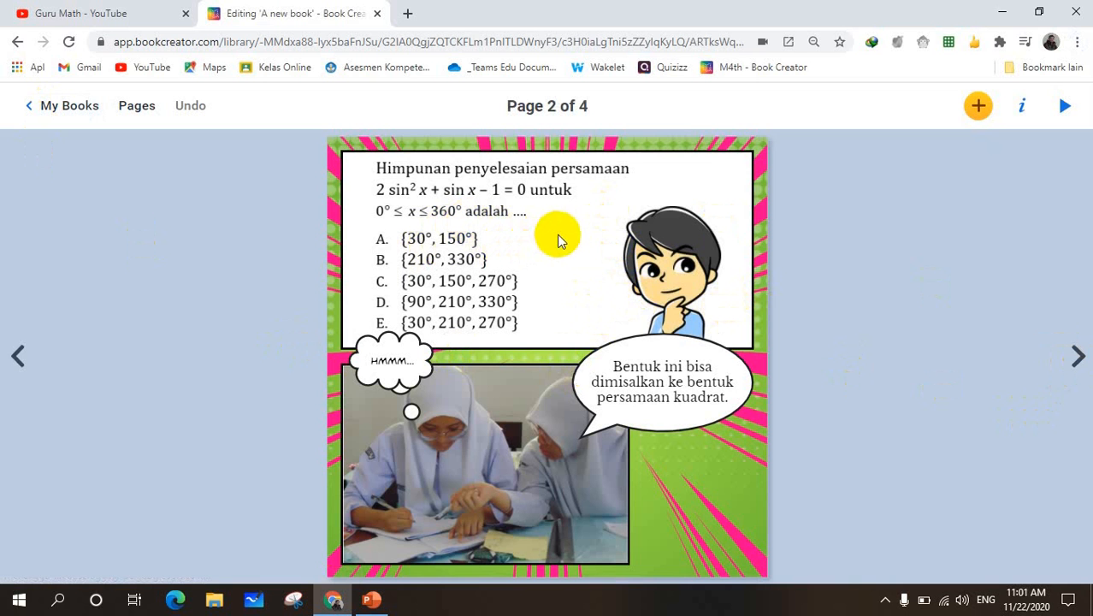
pyautogui.click(1077, 358)
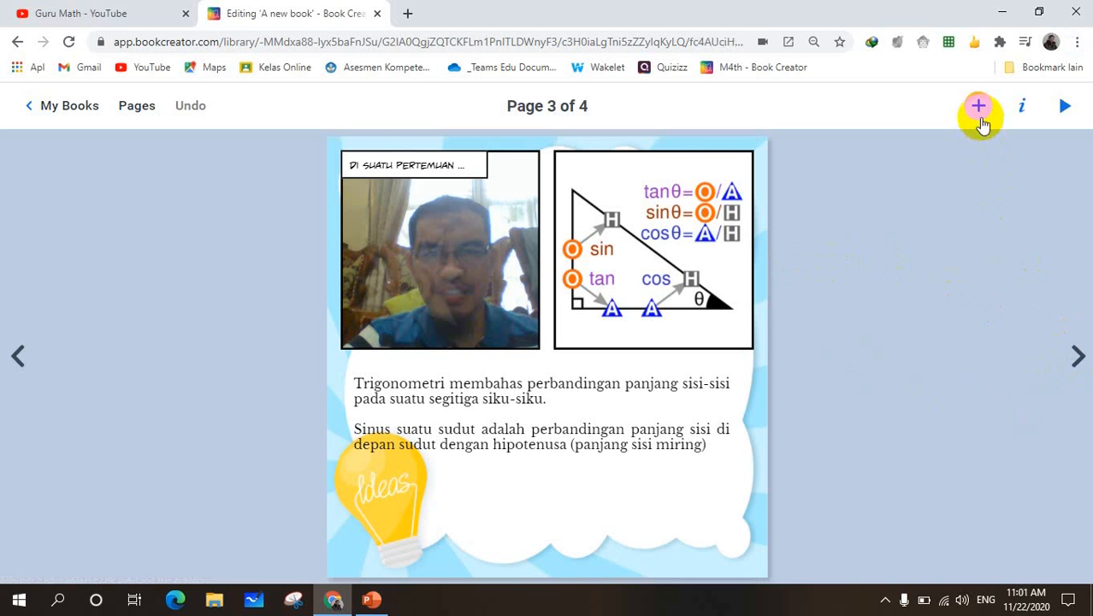
pyautogui.click(981, 111)
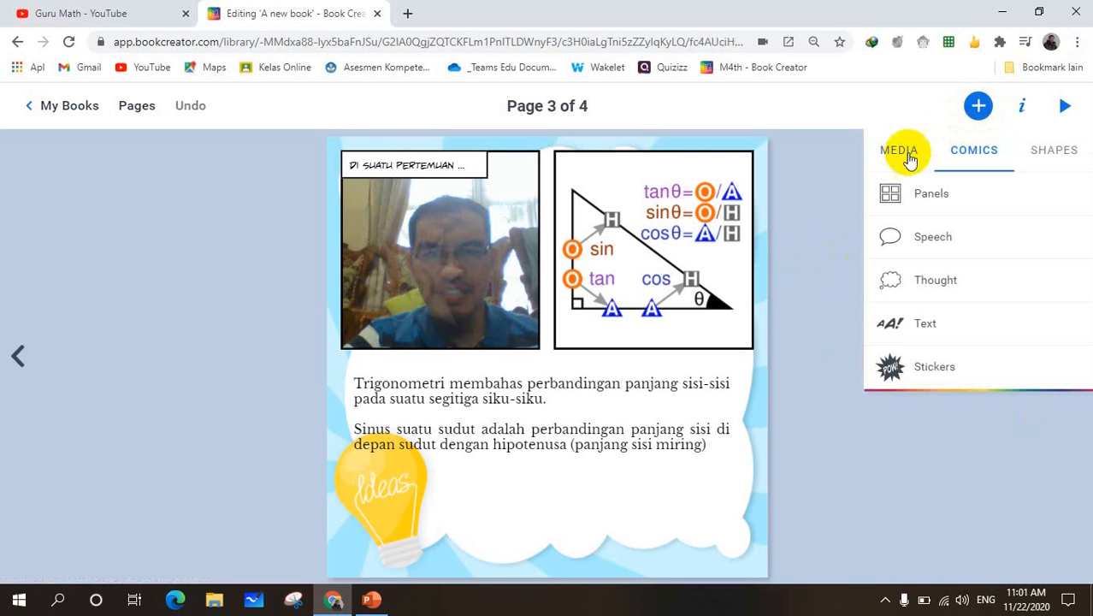
pyautogui.click(900, 163)
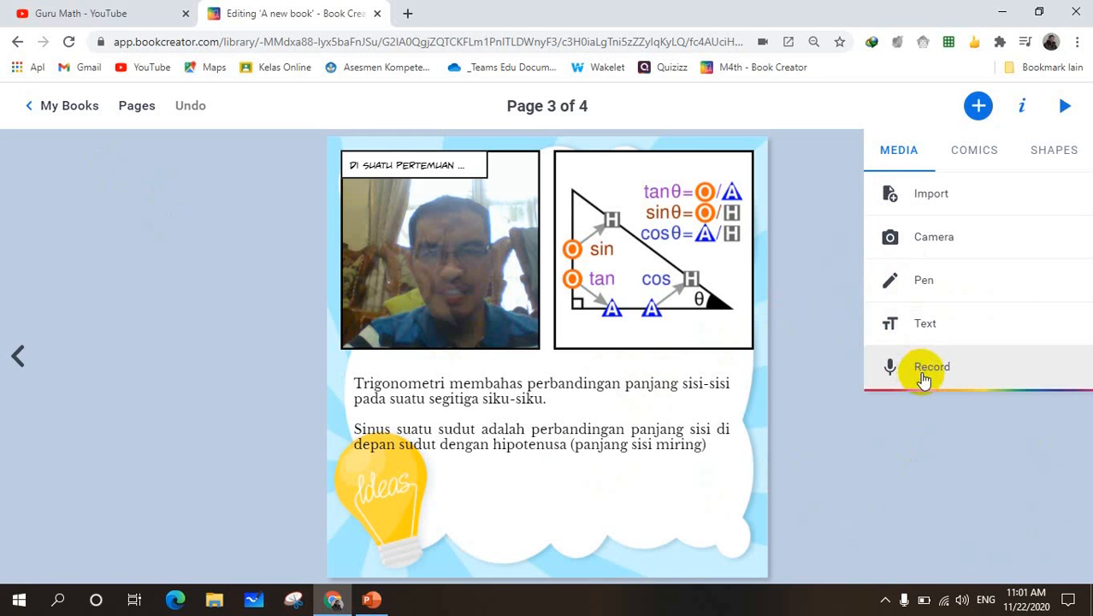
pyautogui.rightClick(454, 306)
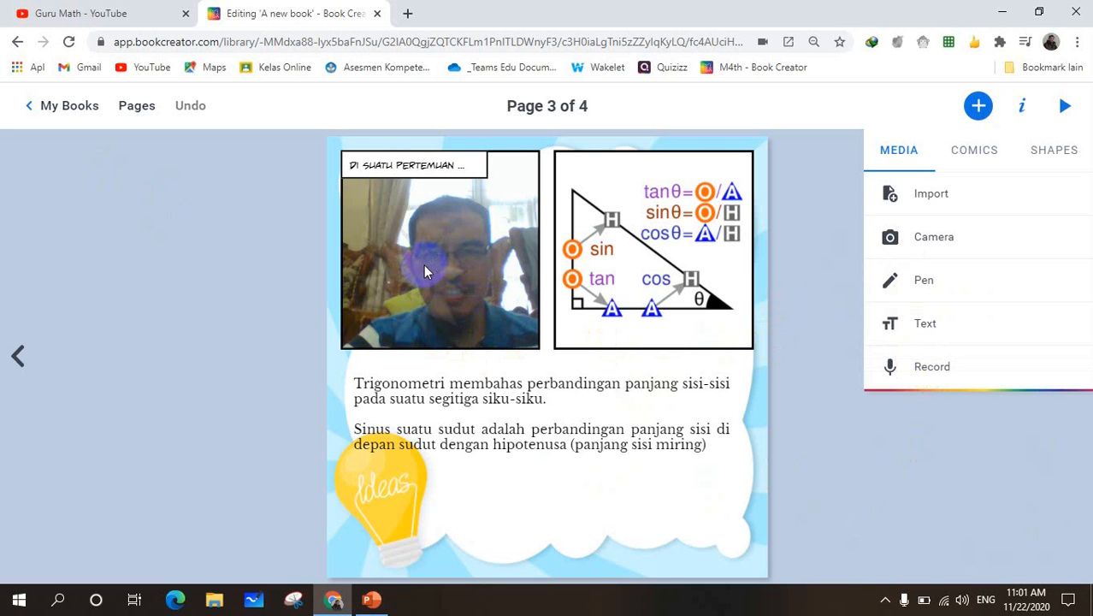
pyautogui.click(21, 359)
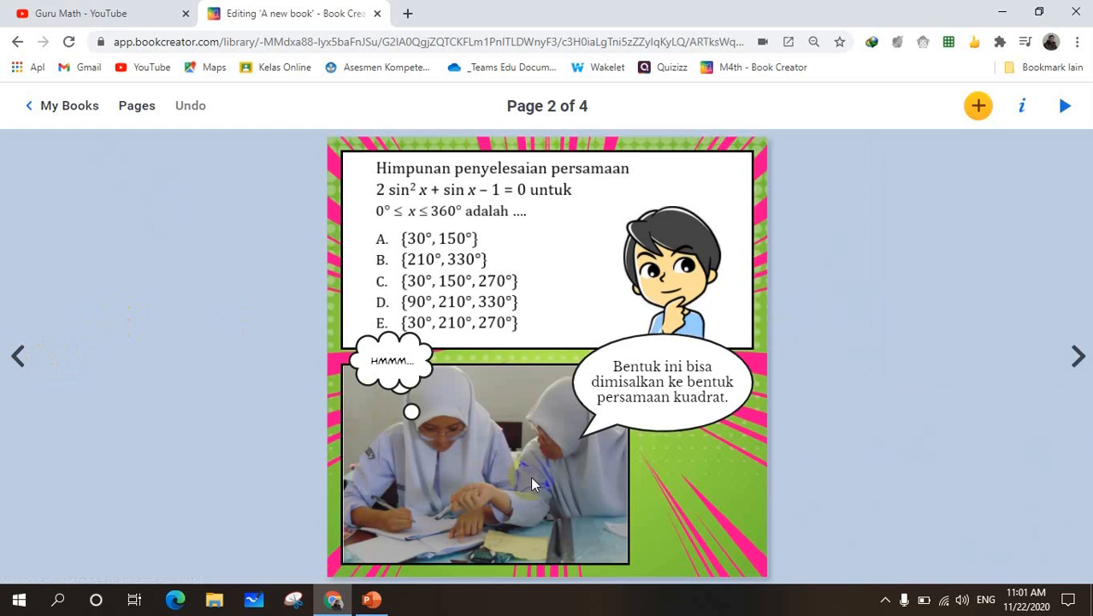
pyautogui.click(21, 361)
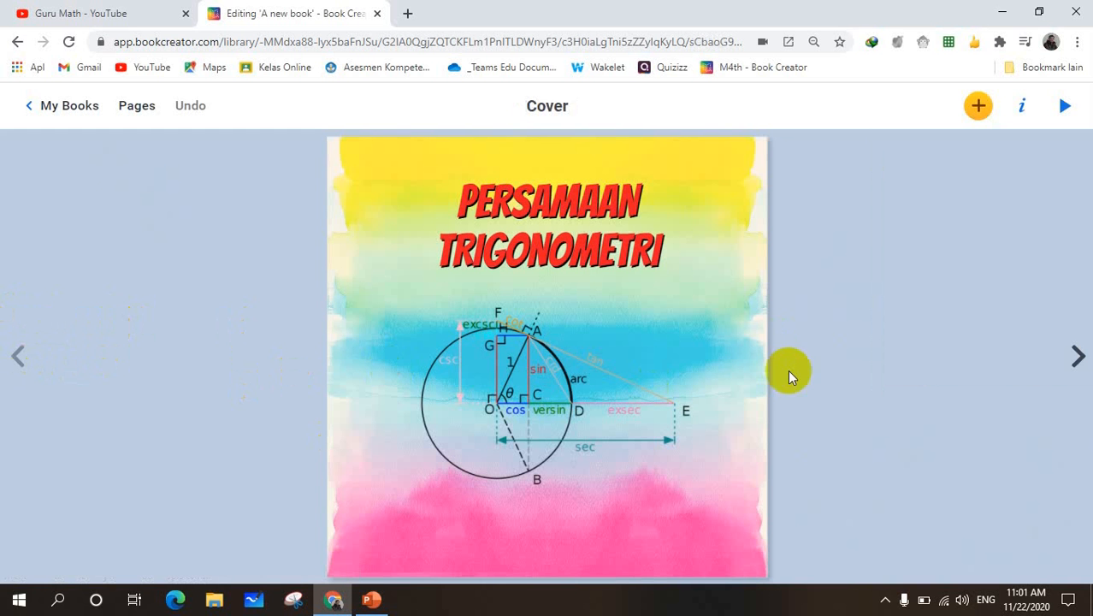